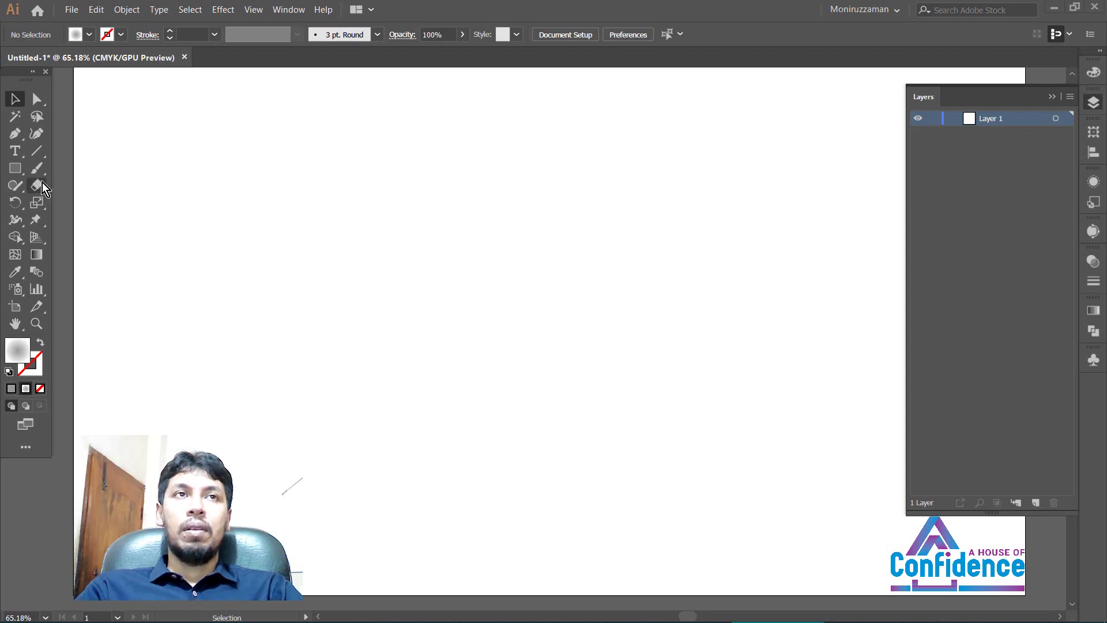
# Draw a straight vertical line near the middle of the artboard with the Pen tool
pyautogui.click(15, 135)
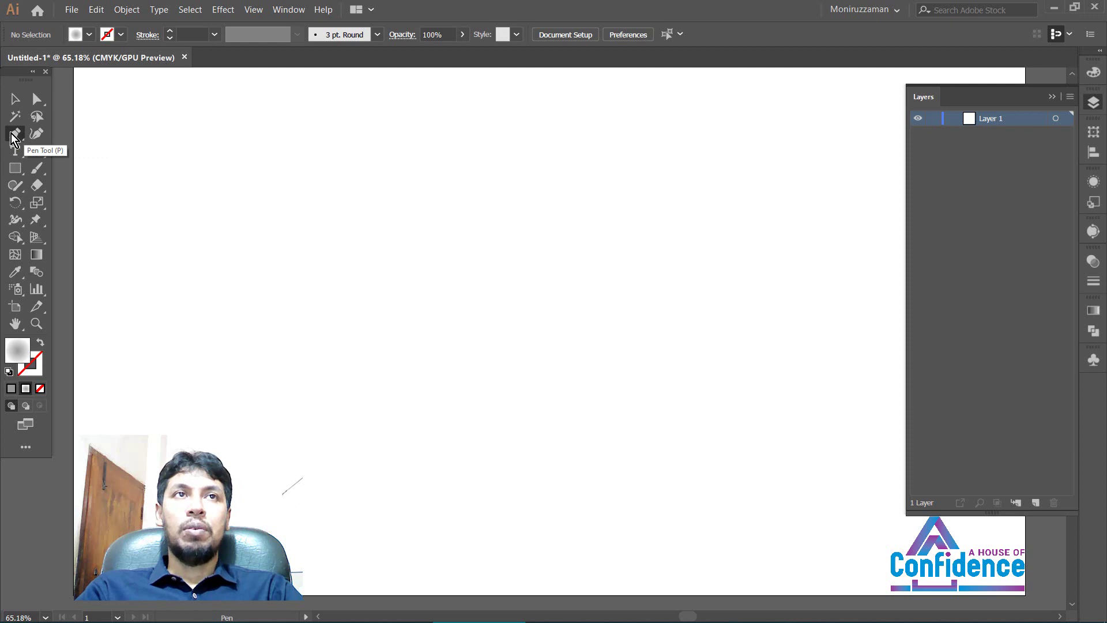
pyautogui.click(491, 213)
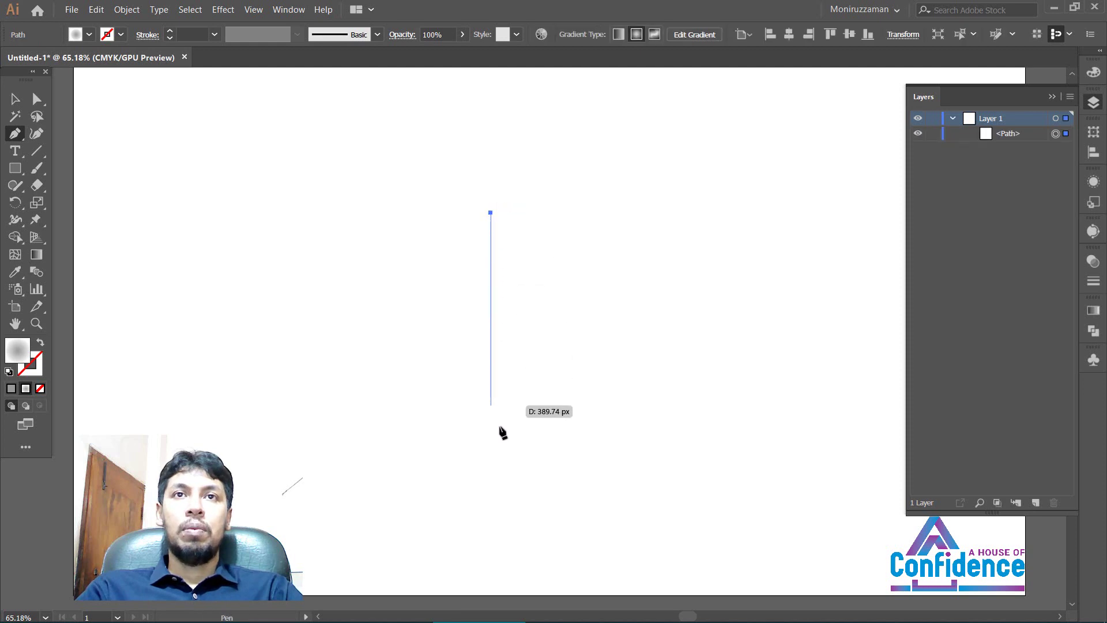
pyautogui.click(491, 490)
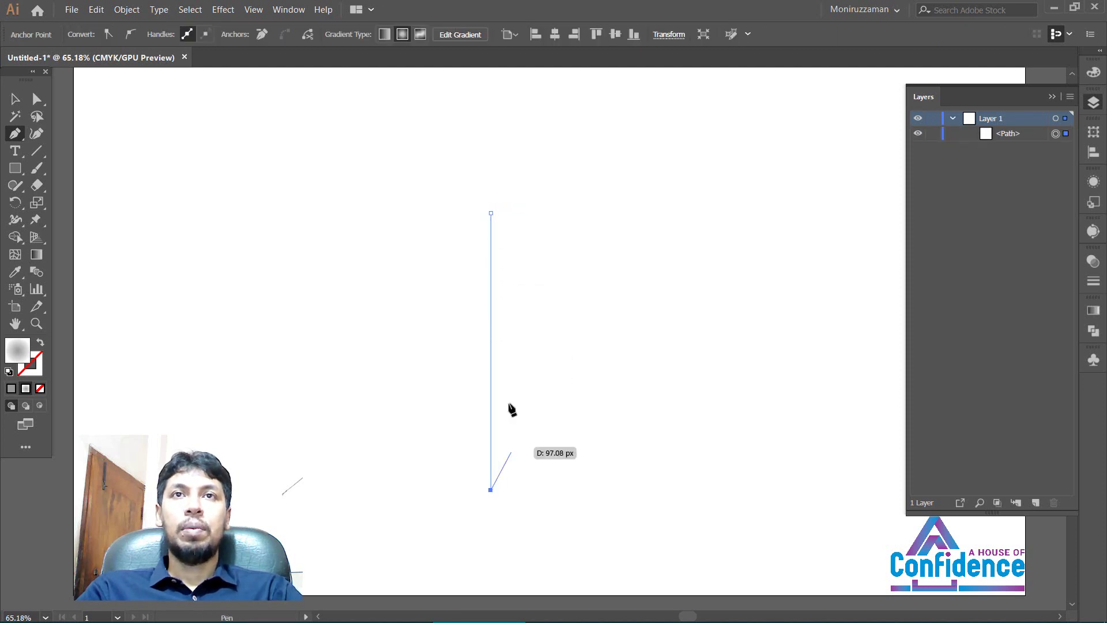
# Give the vertical line no fill and a black stroke with a weight of 2 pt
pyautogui.click(40, 388)
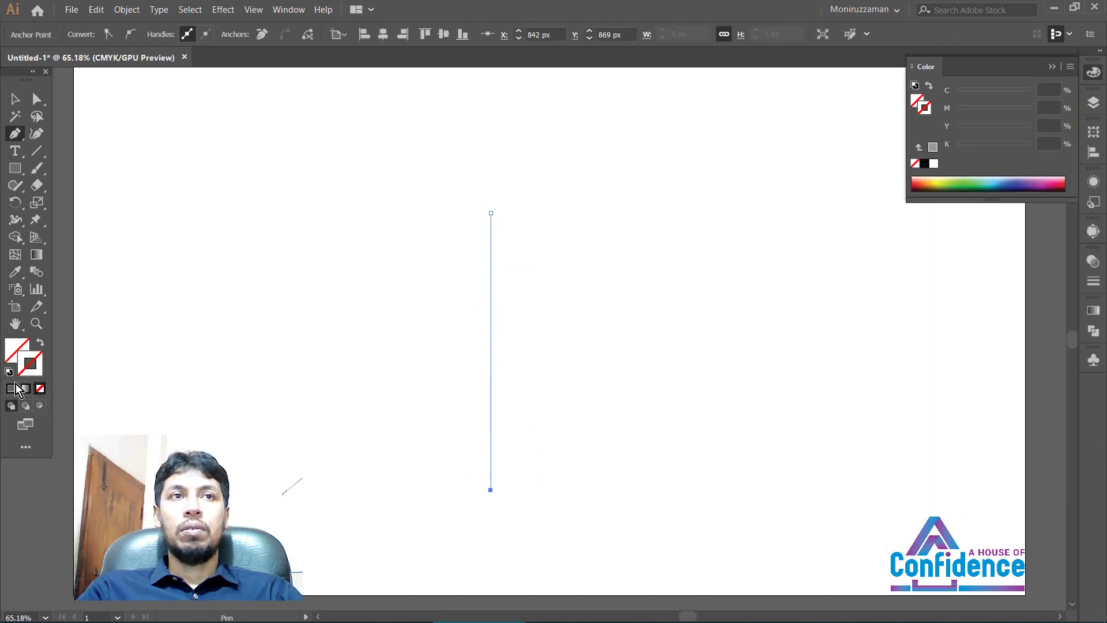
pyautogui.click(11, 389)
pyautogui.click(925, 164)
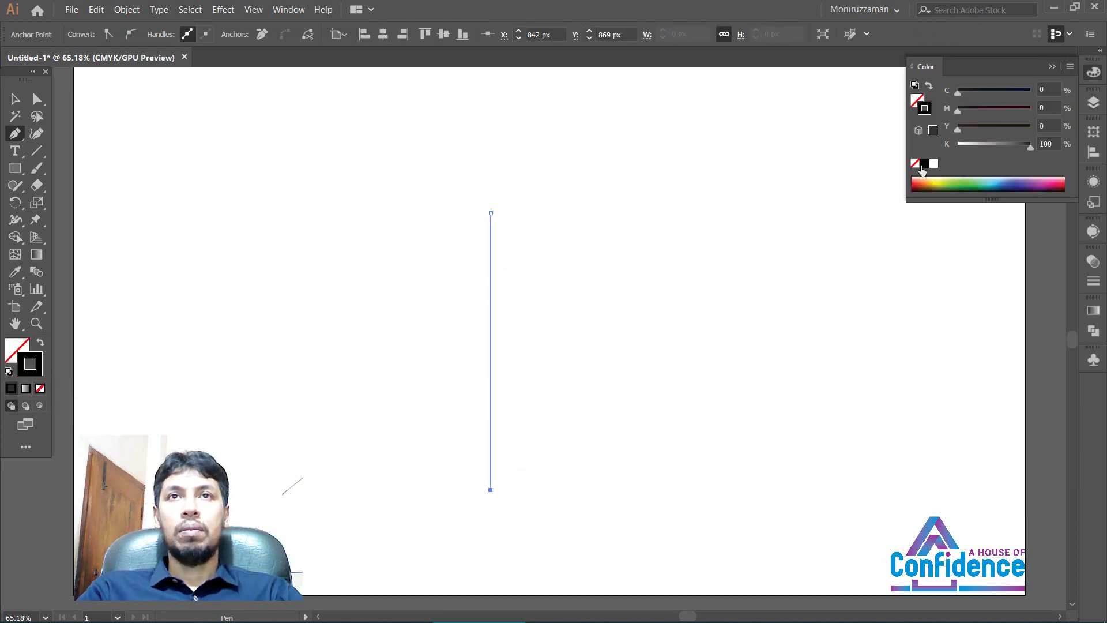
pyautogui.click(18, 97)
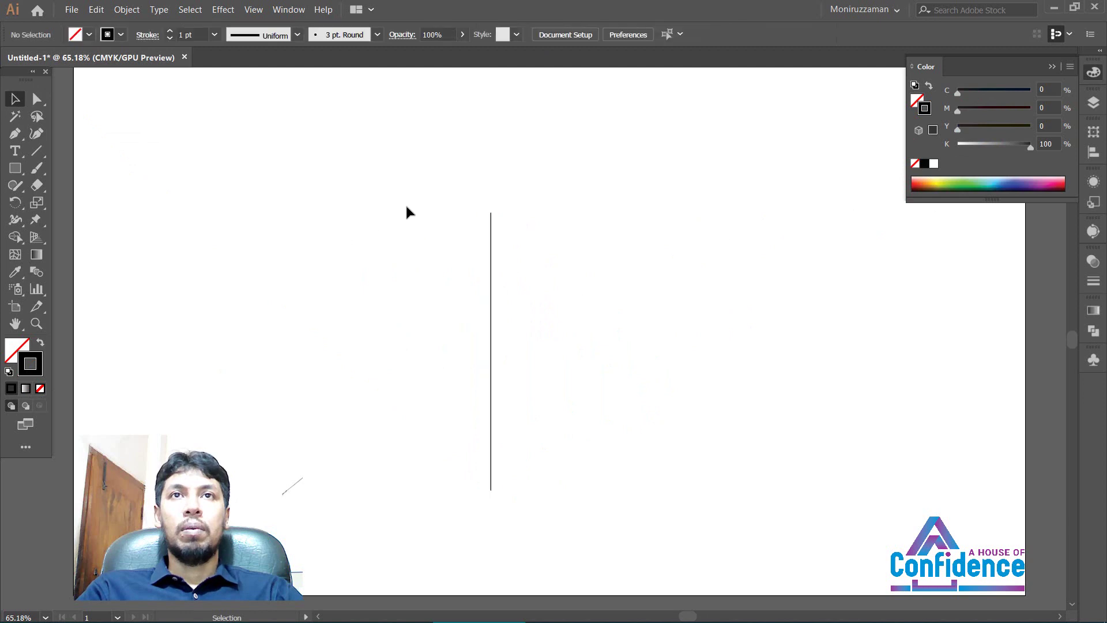
pyautogui.moveTo(406, 207); pyautogui.dragTo(524, 283)
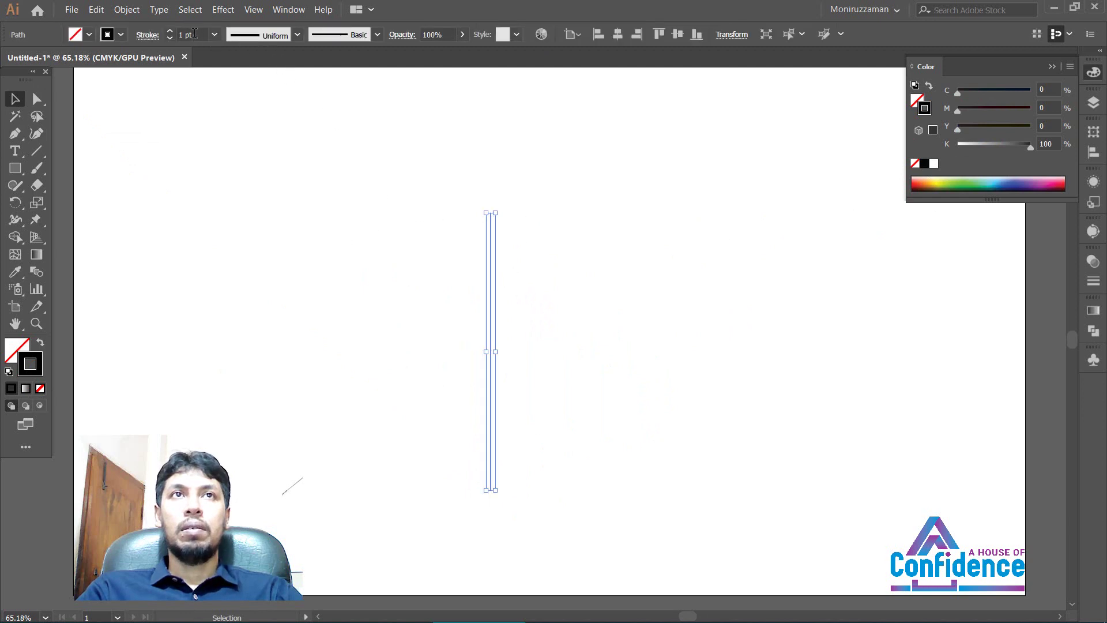
pyautogui.scroll(1, 193, 34)
pyautogui.click(335, 272)
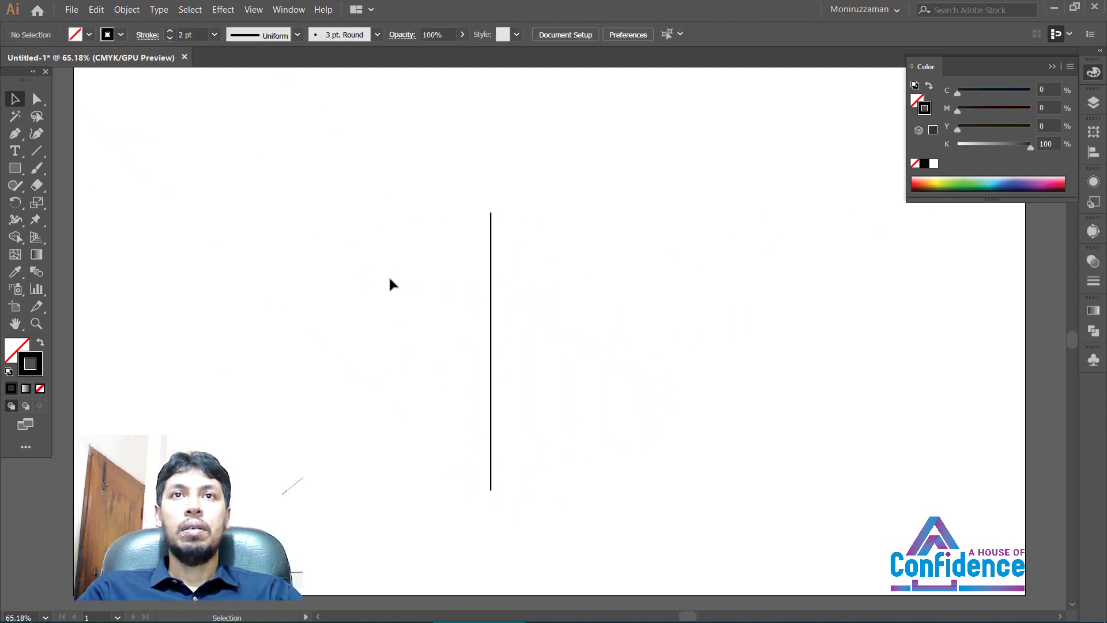
# Duplicate the vertical line a short distance to its right and repeat that transformation five times
pyautogui.moveTo(388, 275); pyautogui.dragTo(536, 351)
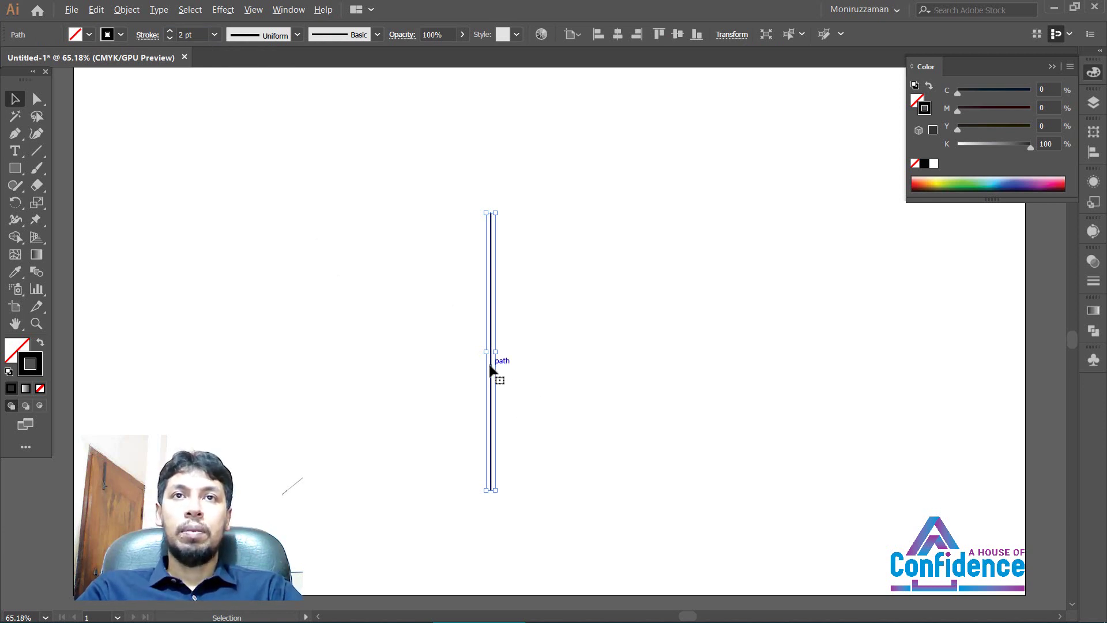
pyautogui.moveTo(490, 369); pyautogui.dragTo(521, 364)
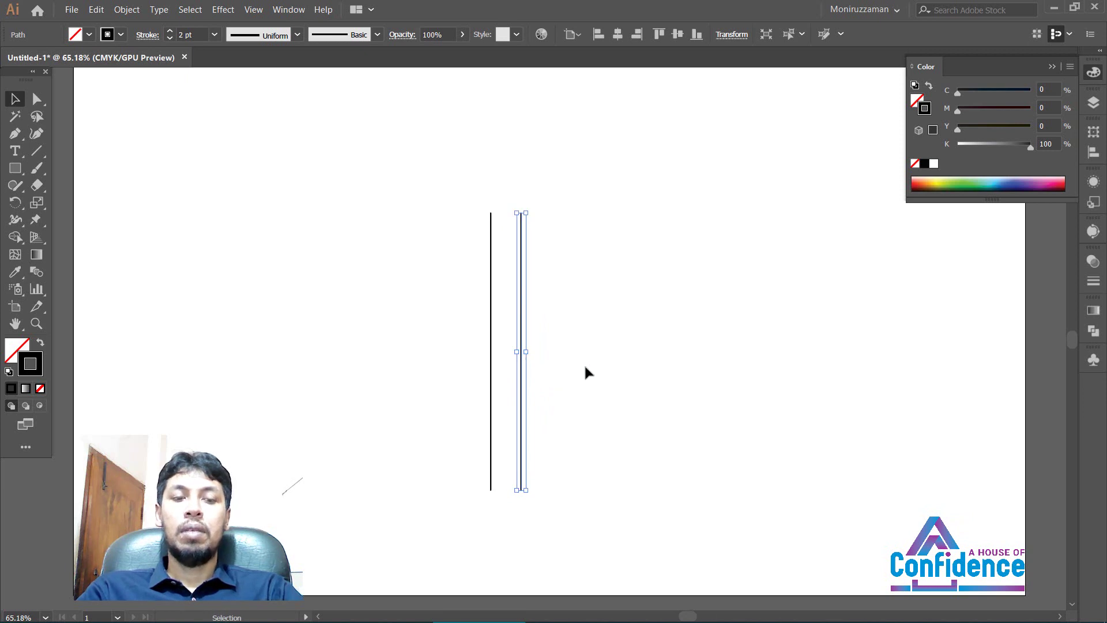
pyautogui.press('a')
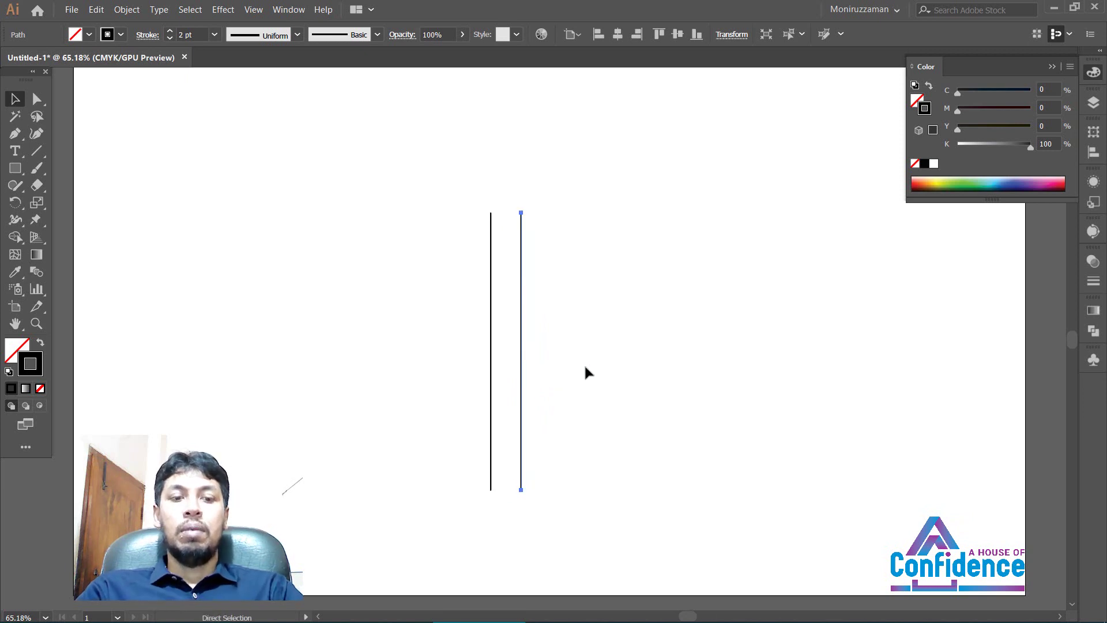
pyautogui.hotkey('ctrl', 'd')
pyautogui.hotkey('ctrl', 'd')
pyautogui.hotkey('ctrl', 'd')
pyautogui.hotkey('ctrl', 'd')
pyautogui.hotkey('ctrl', 'd')
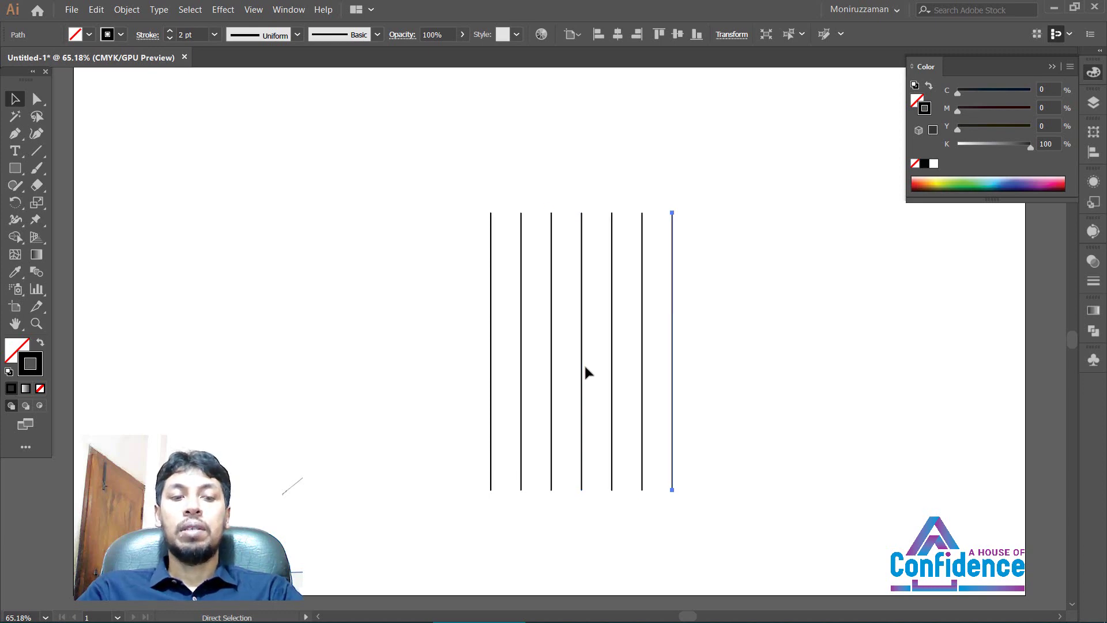
# Undo the last four line copies, keeping three evenly spaced vertical lines
pyautogui.hotkey('ctrl', 'z')
pyautogui.hotkey('ctrl', 'z')
pyautogui.hotkey('ctrl', 'z')
pyautogui.hotkey('ctrl', 'z')
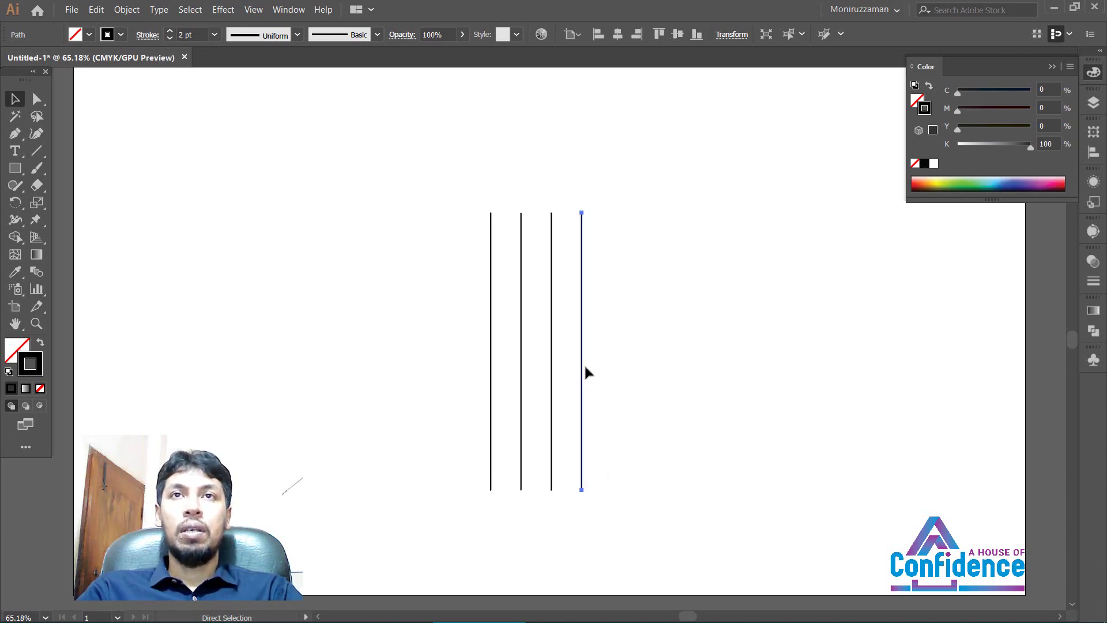
pyautogui.press('v')
pyautogui.click(638, 345)
pyautogui.moveTo(428, 277); pyautogui.dragTo(623, 333)
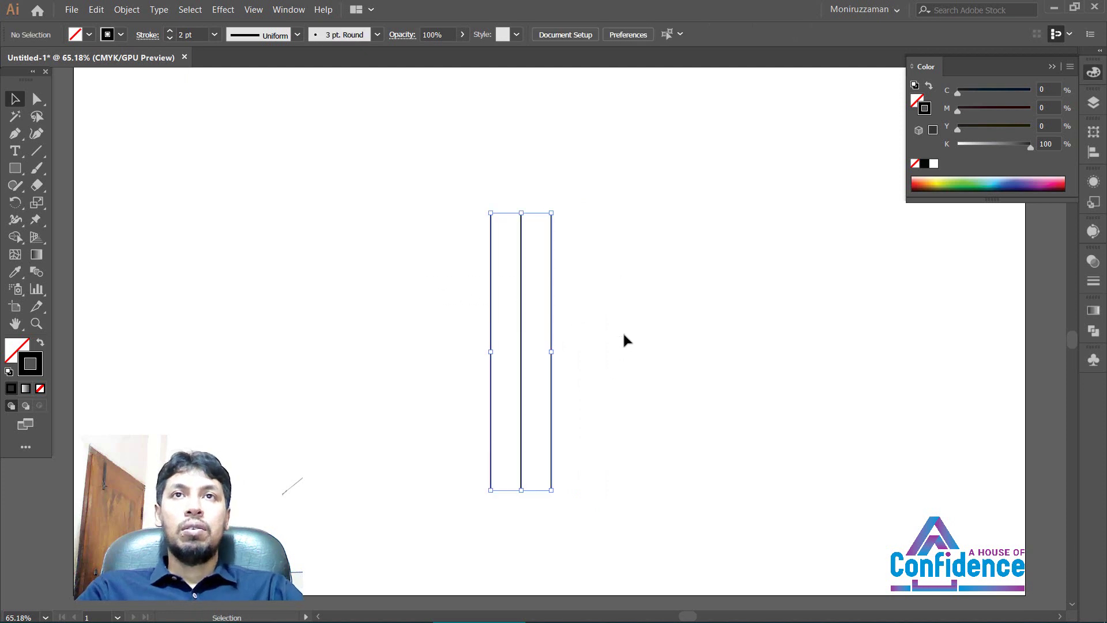
pyautogui.click(625, 333)
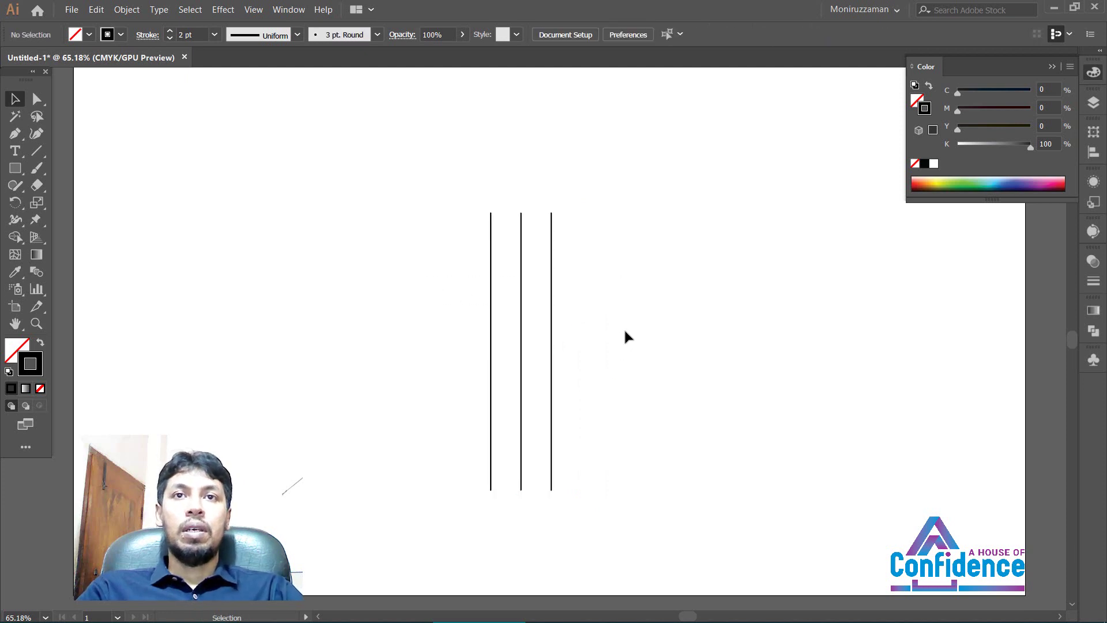
pyautogui.click(19, 177)
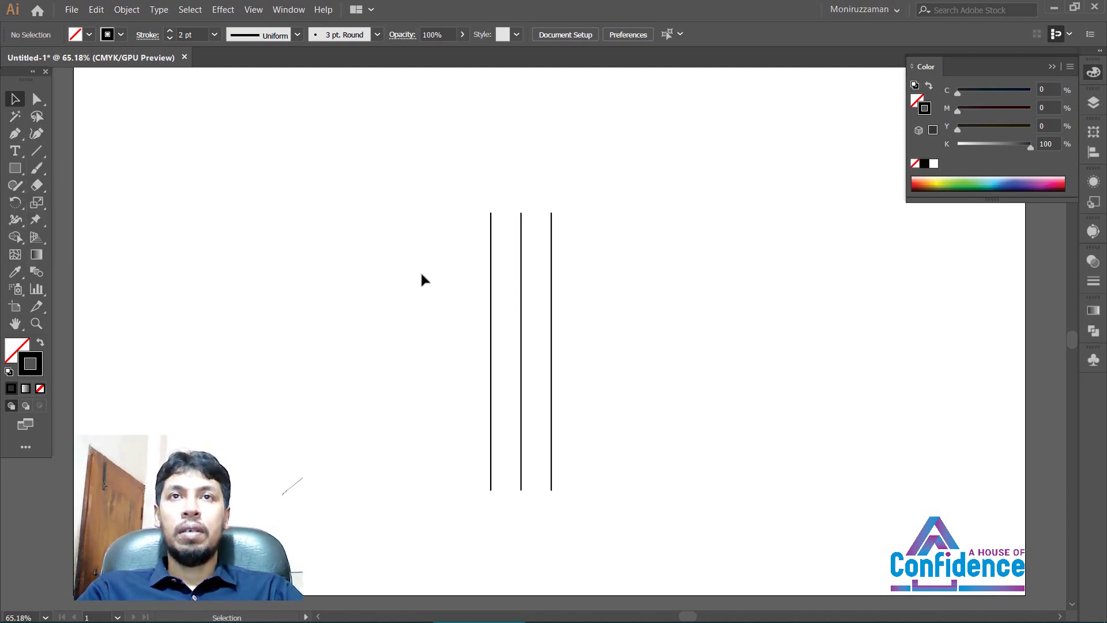
pyautogui.moveTo(421, 275); pyautogui.dragTo(600, 332)
pyautogui.click(460, 289)
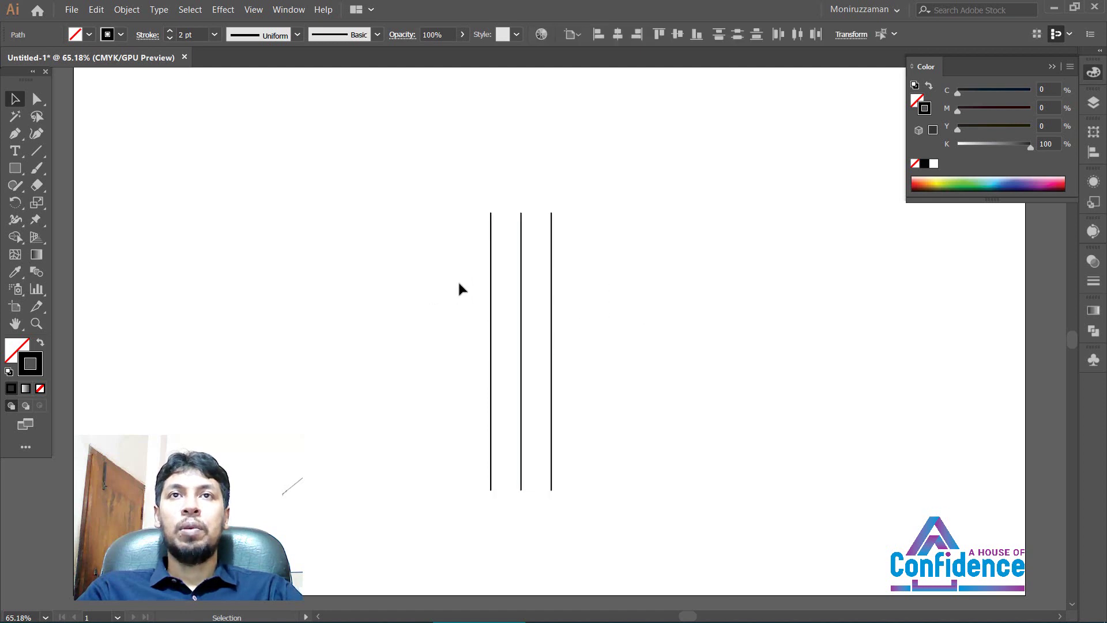
pyautogui.moveTo(408, 265); pyautogui.dragTo(619, 329)
pyautogui.click(589, 313)
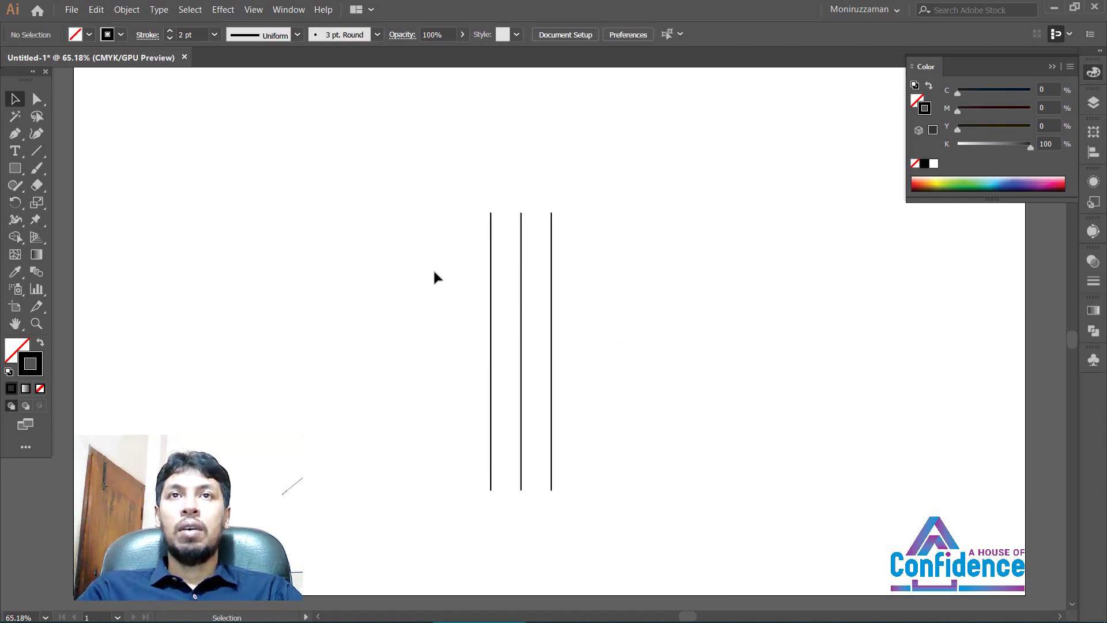
pyautogui.moveTo(439, 282); pyautogui.dragTo(413, 346)
pyautogui.click(603, 312)
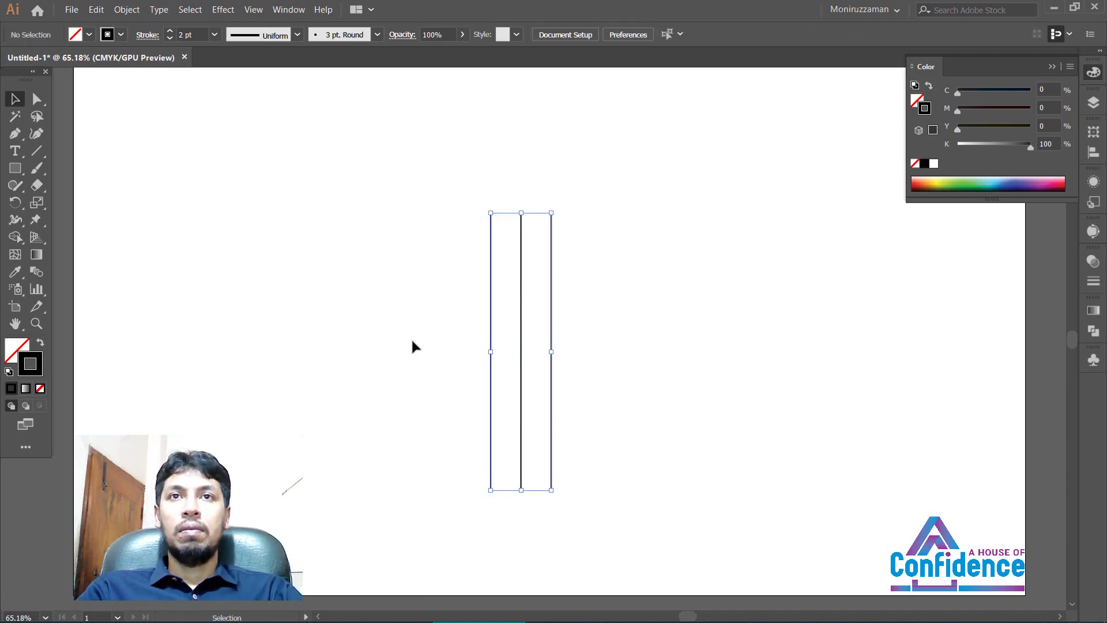
pyautogui.click(644, 358)
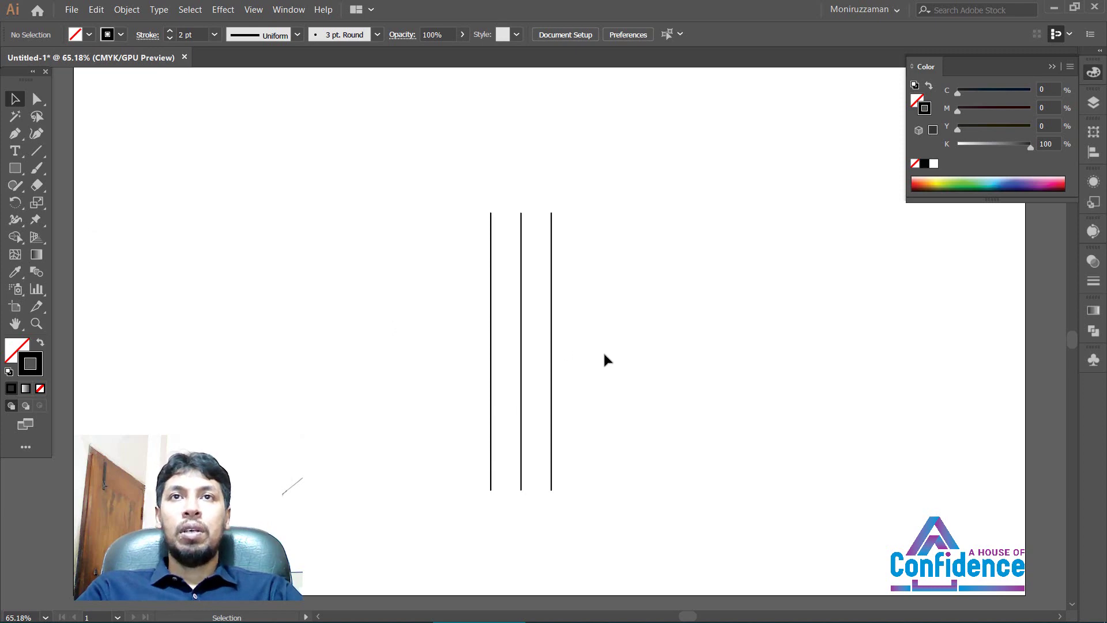
pyautogui.moveTo(419, 165); pyautogui.dragTo(578, 248)
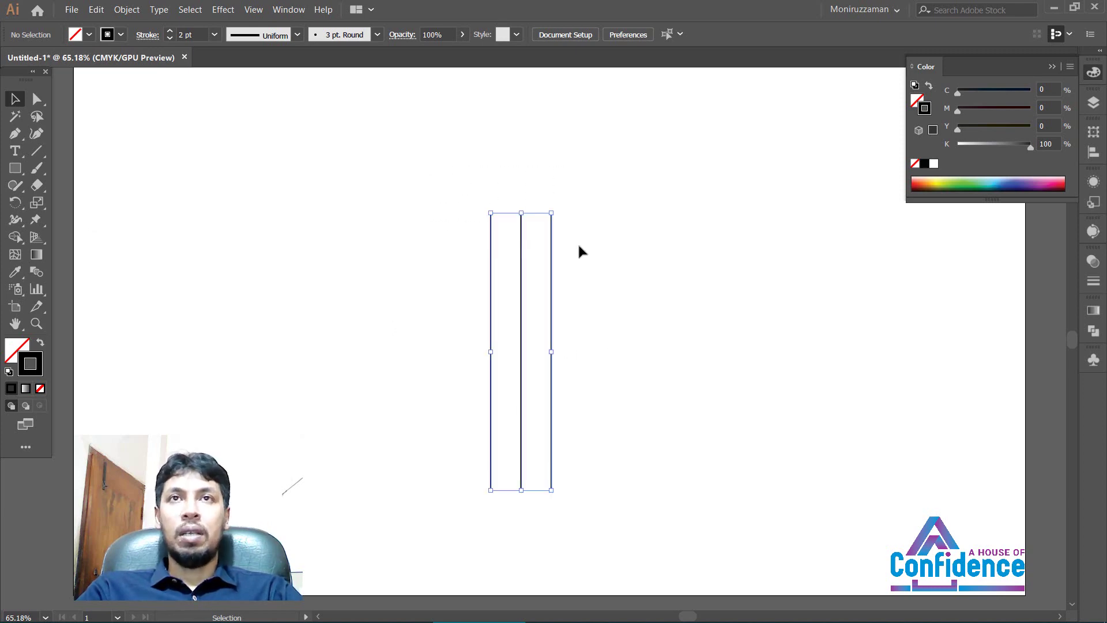
pyautogui.click(601, 248)
pyautogui.moveTo(598, 300); pyautogui.dragTo(405, 237)
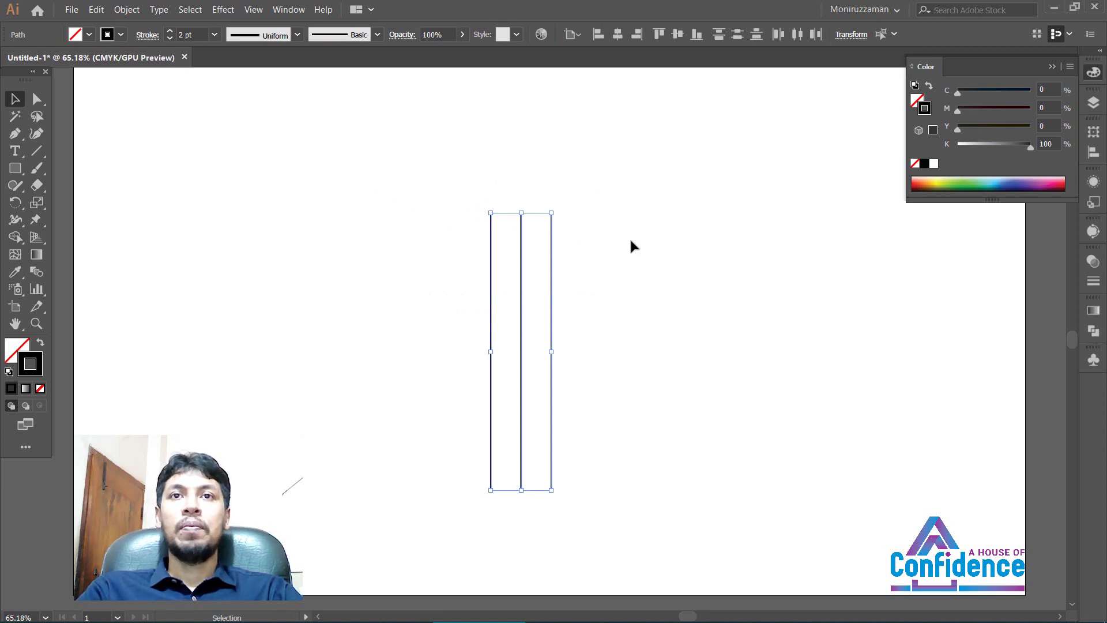
pyautogui.click(585, 455)
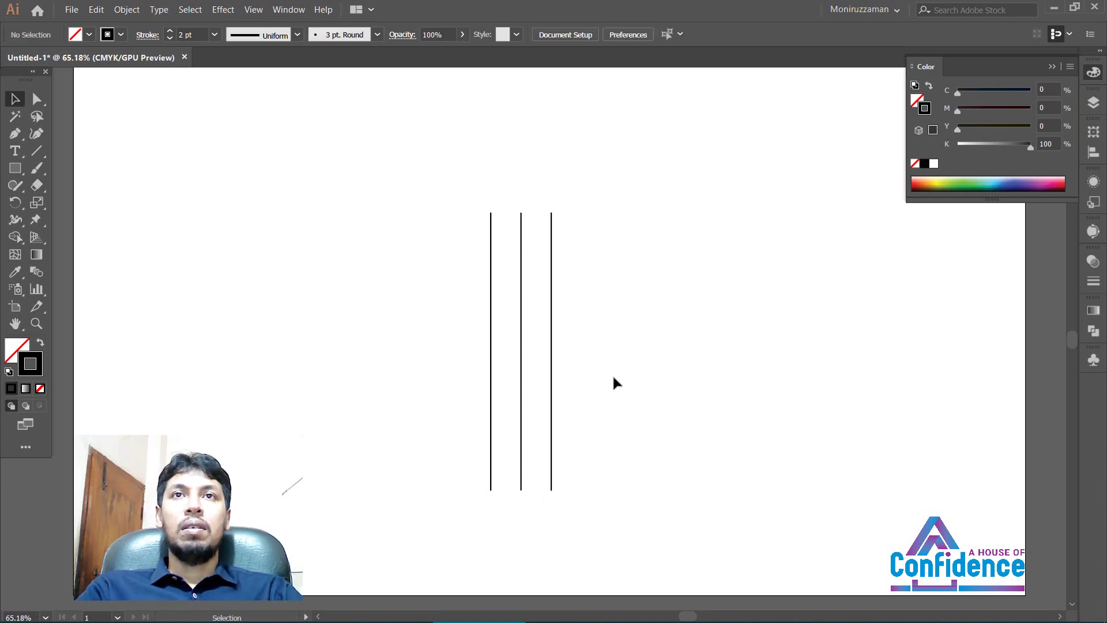
# Draw a circle with the Ellipse tool, centred left of the lines and touching the rightmost line with its right edge
pyautogui.click(15, 168)
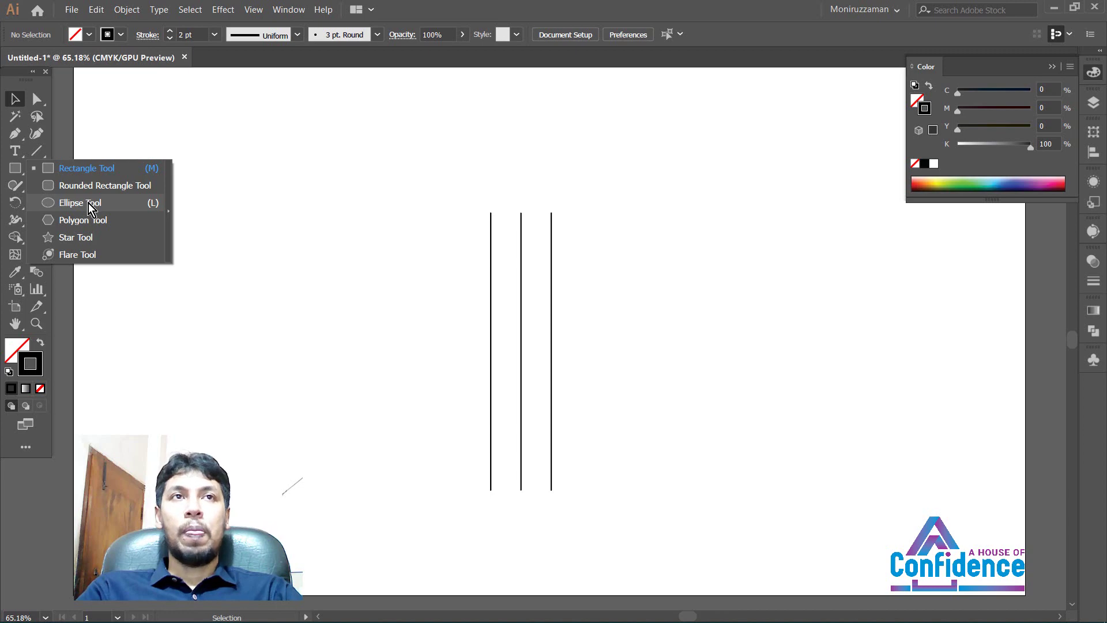
pyautogui.click(89, 206)
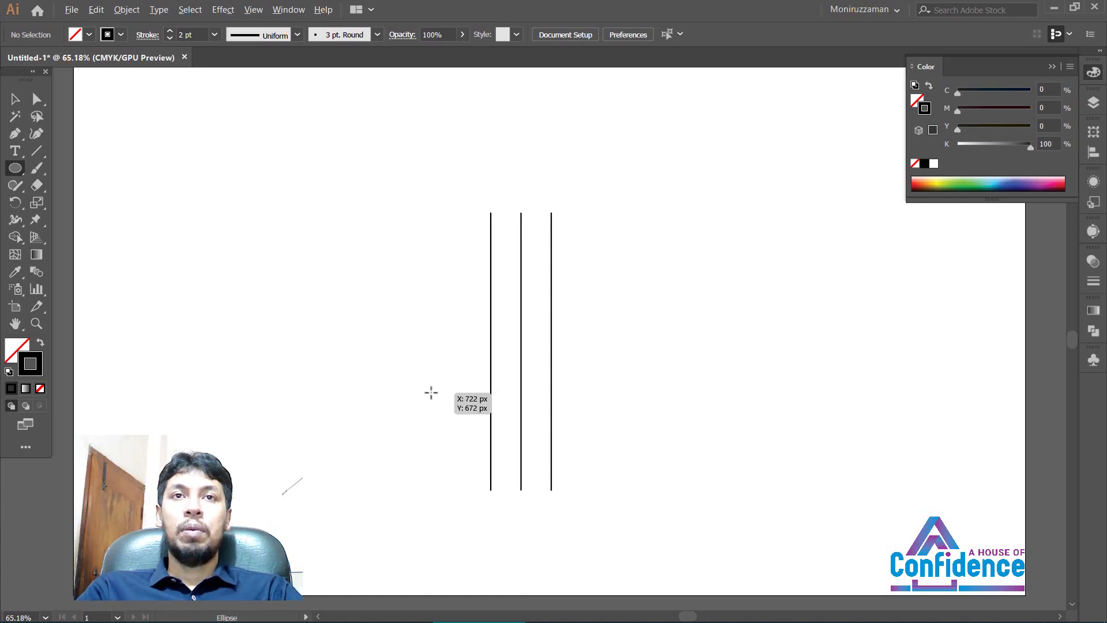
pyautogui.moveTo(432, 393); pyautogui.dragTo(552, 441)
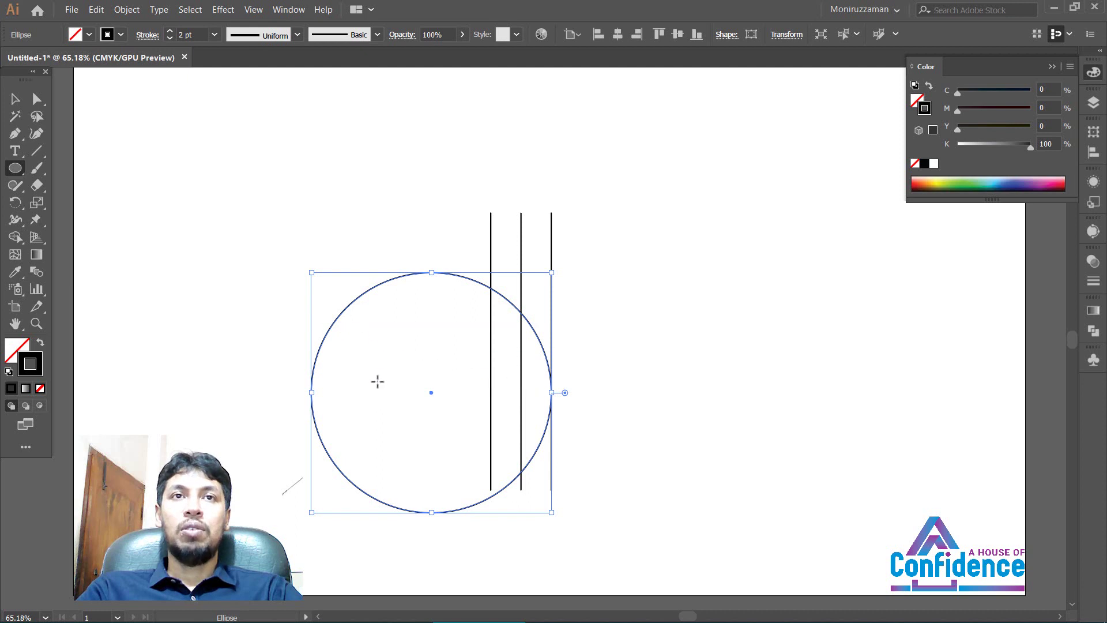
pyautogui.click(15, 98)
pyautogui.moveTo(258, 173); pyautogui.dragTo(703, 366)
pyautogui.click(704, 367)
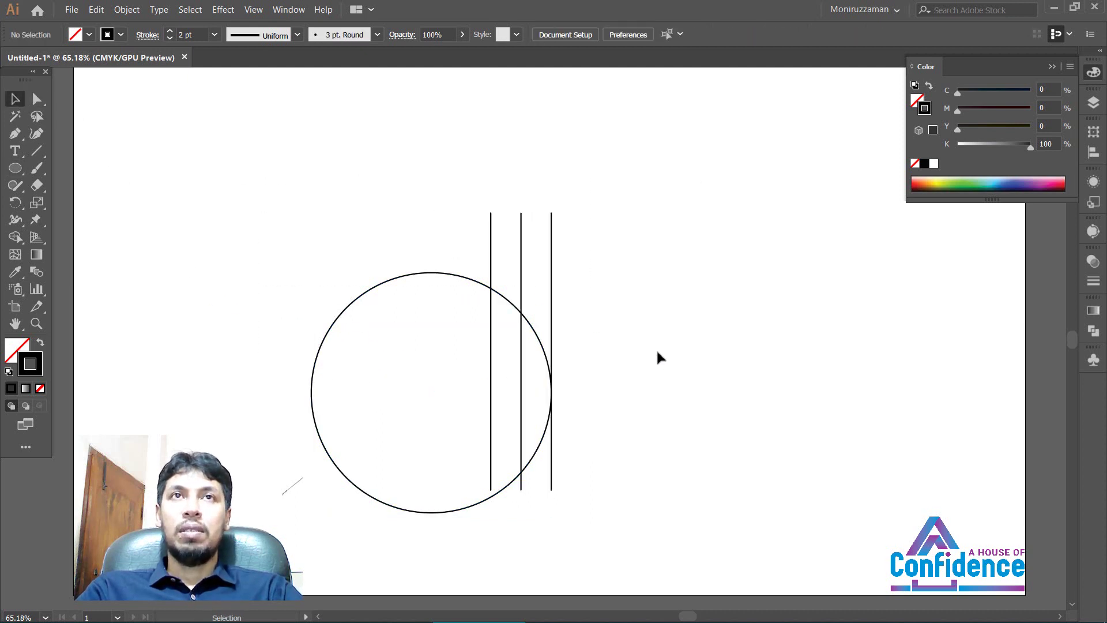
# Scale the circle down proportionally from its left side, keeping its right edge on the rightmost line
pyautogui.moveTo(271, 288); pyautogui.dragTo(339, 334)
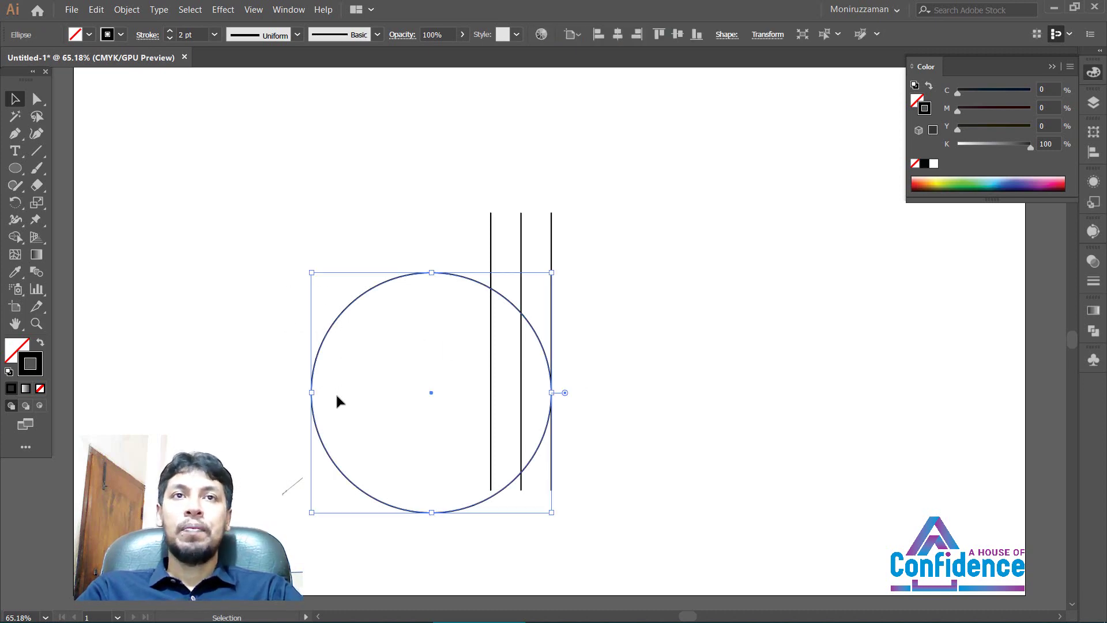
pyautogui.moveTo(310, 392); pyautogui.dragTo(375, 413)
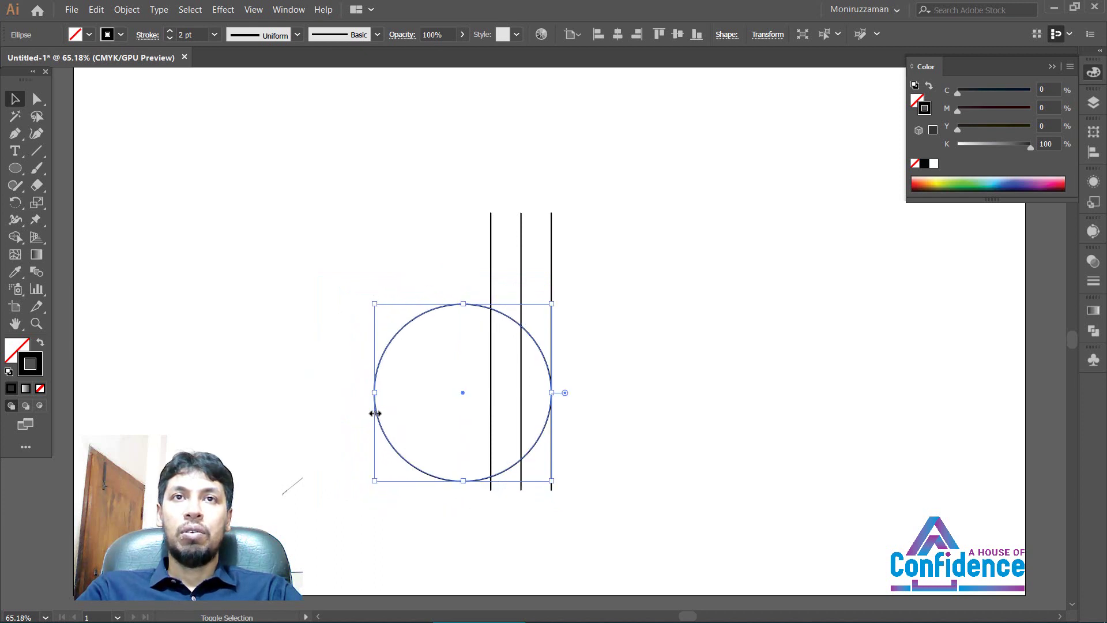
pyautogui.click(597, 436)
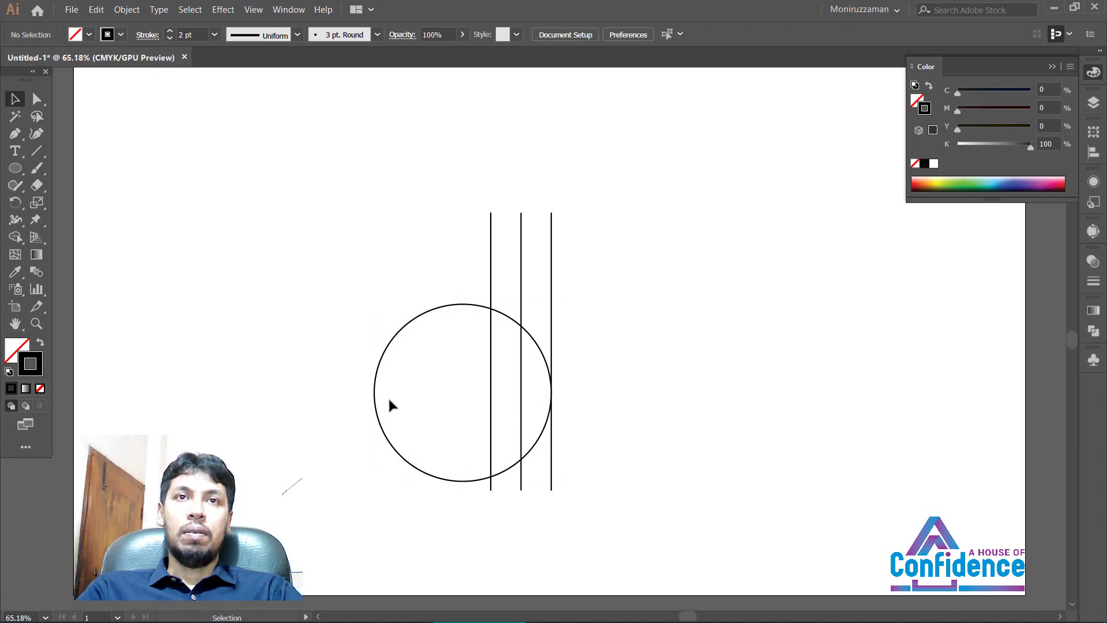
# Copy the circle and paste the duplicate in front, exactly over the original
pyautogui.click(373, 394)
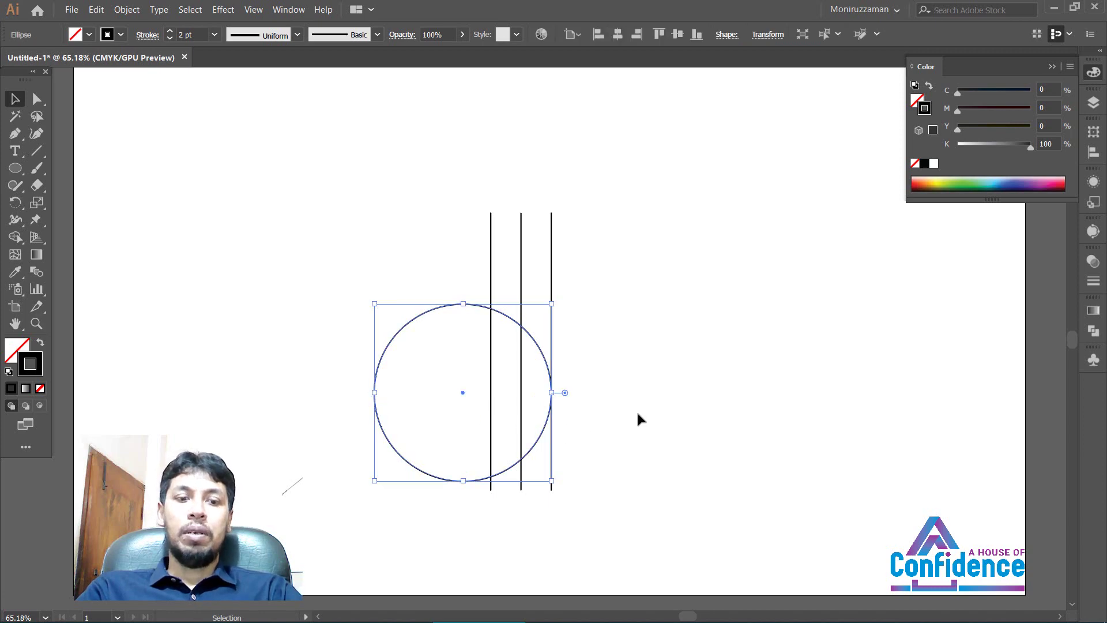
pyautogui.press('a')
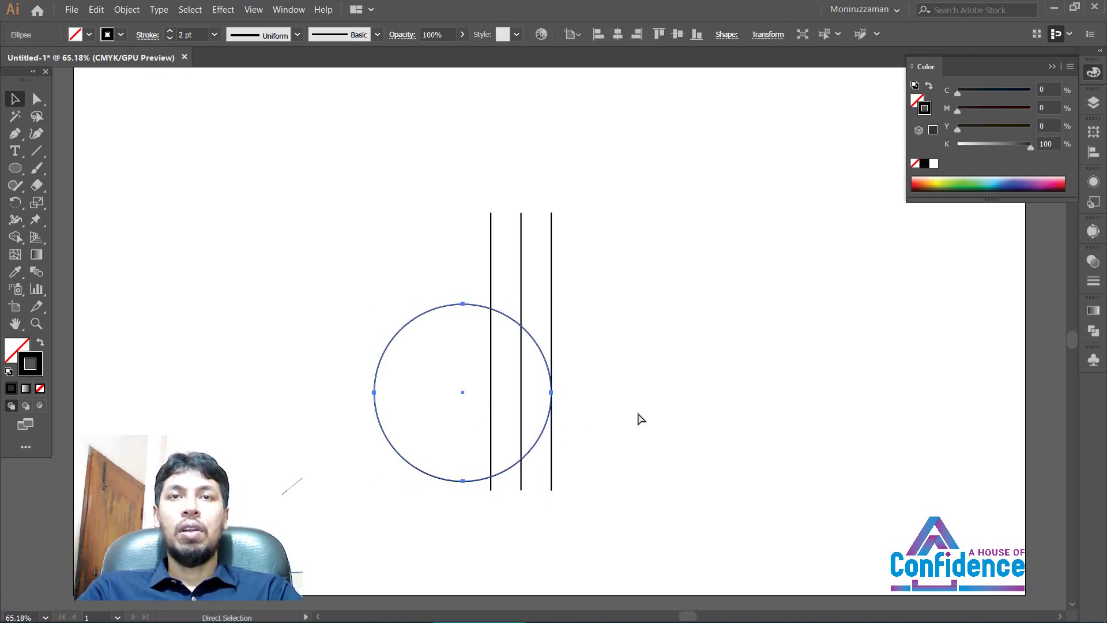
pyautogui.press('v')
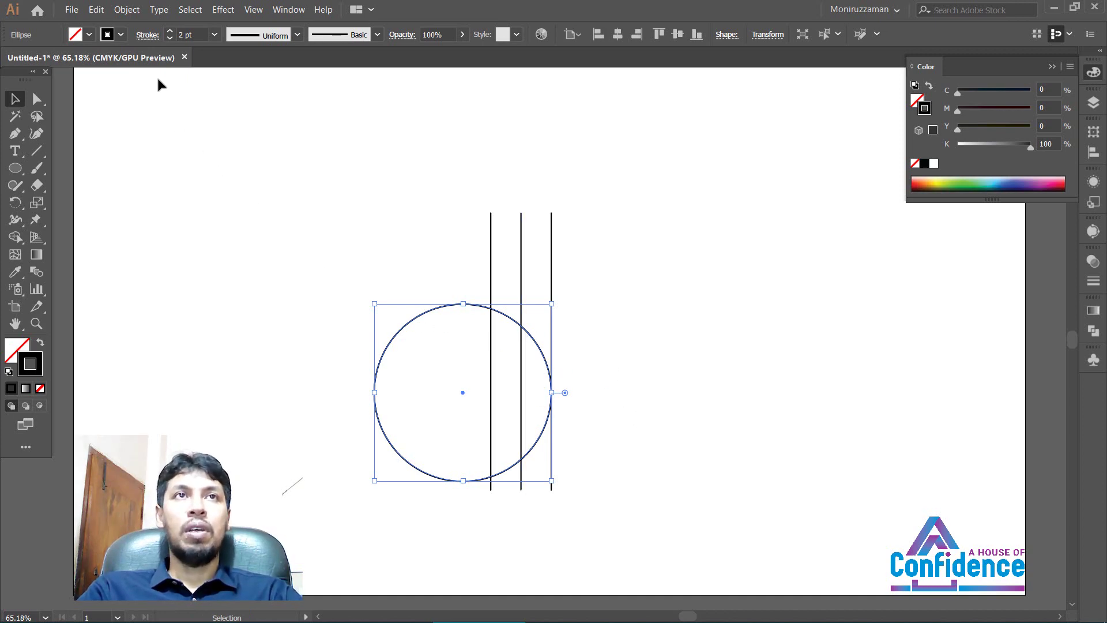
pyautogui.click(97, 9)
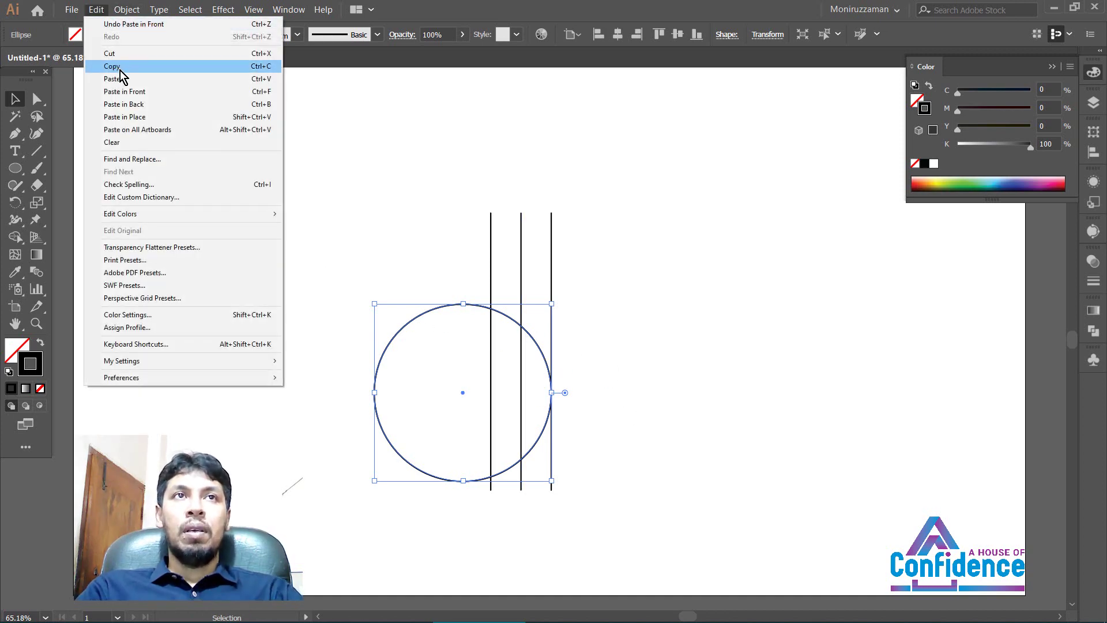
pyautogui.click(448, 129)
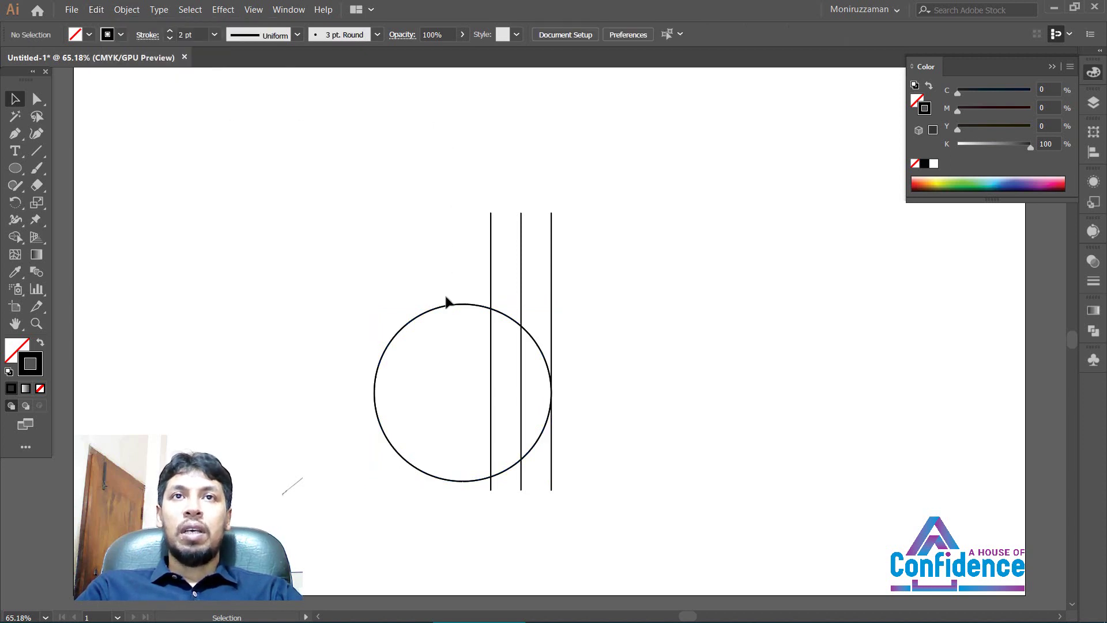
# Scale the duplicate circle down proportionally about its centre until its right edge touches the middle vertical line
pyautogui.click(442, 308)
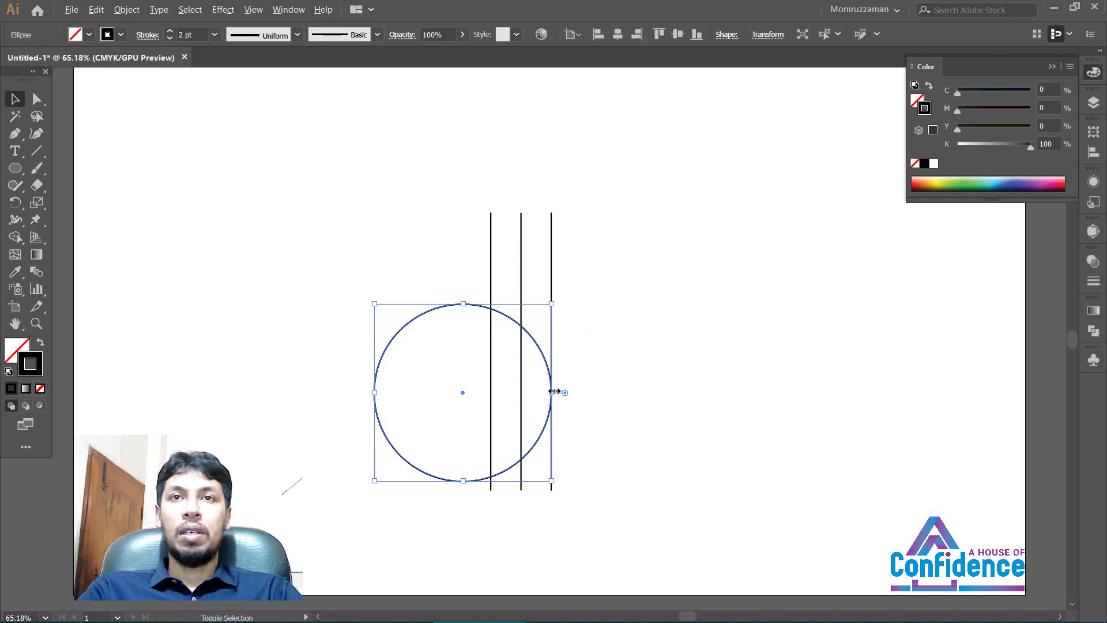
pyautogui.moveTo(552, 392); pyautogui.dragTo(525, 401)
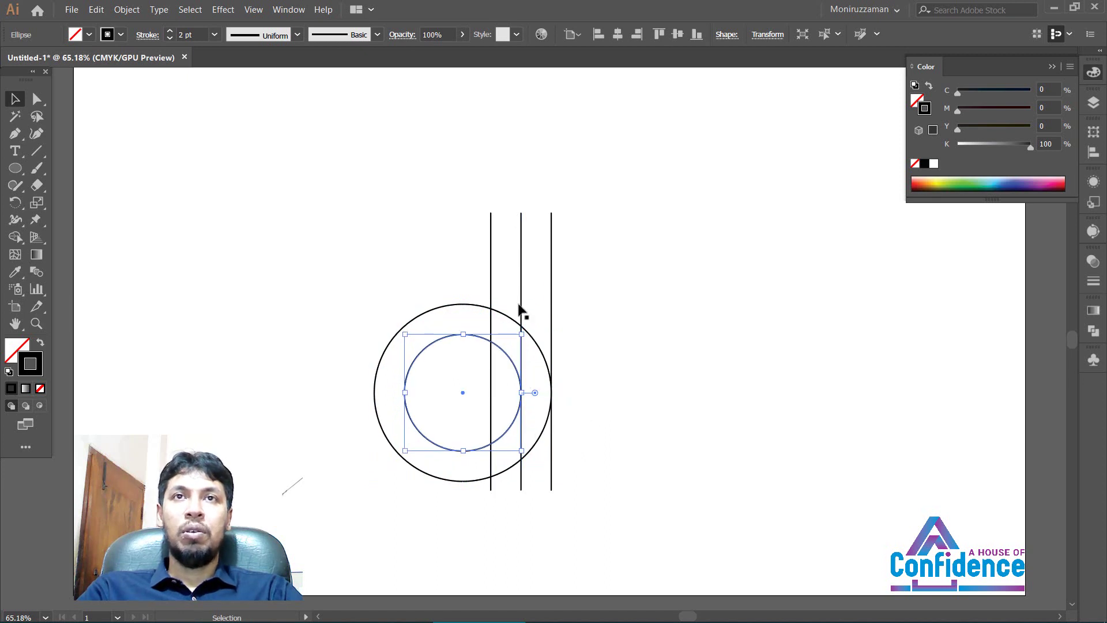
pyautogui.click(589, 398)
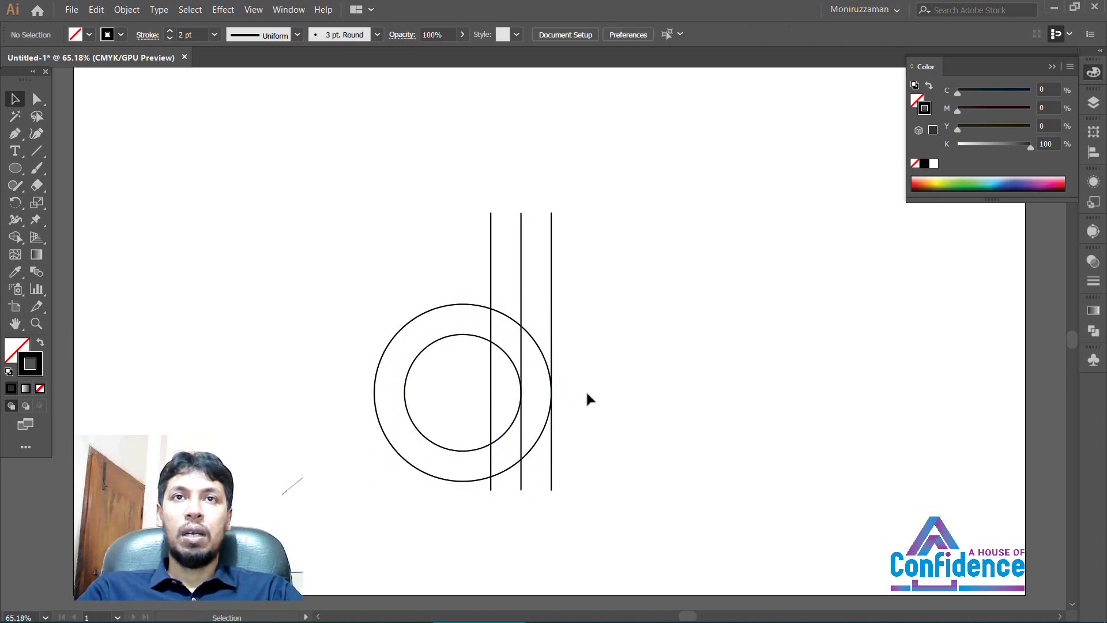
# Duplicate the inner circle in place and scale the copy about its centre until it touches the leftmost vertical line
pyautogui.click(452, 334)
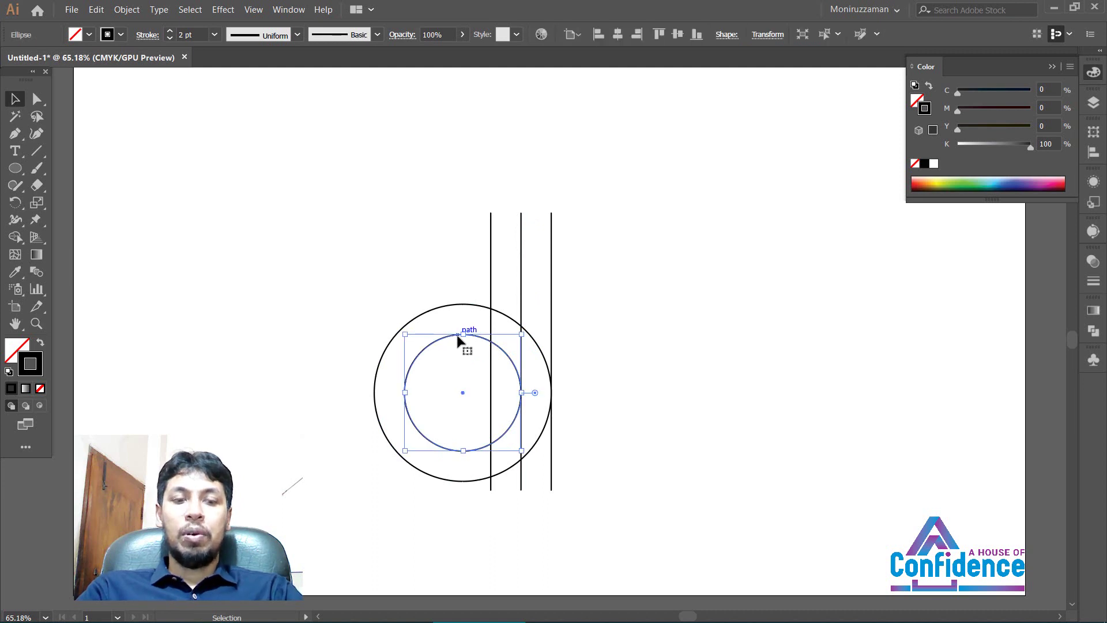
pyautogui.press('a')
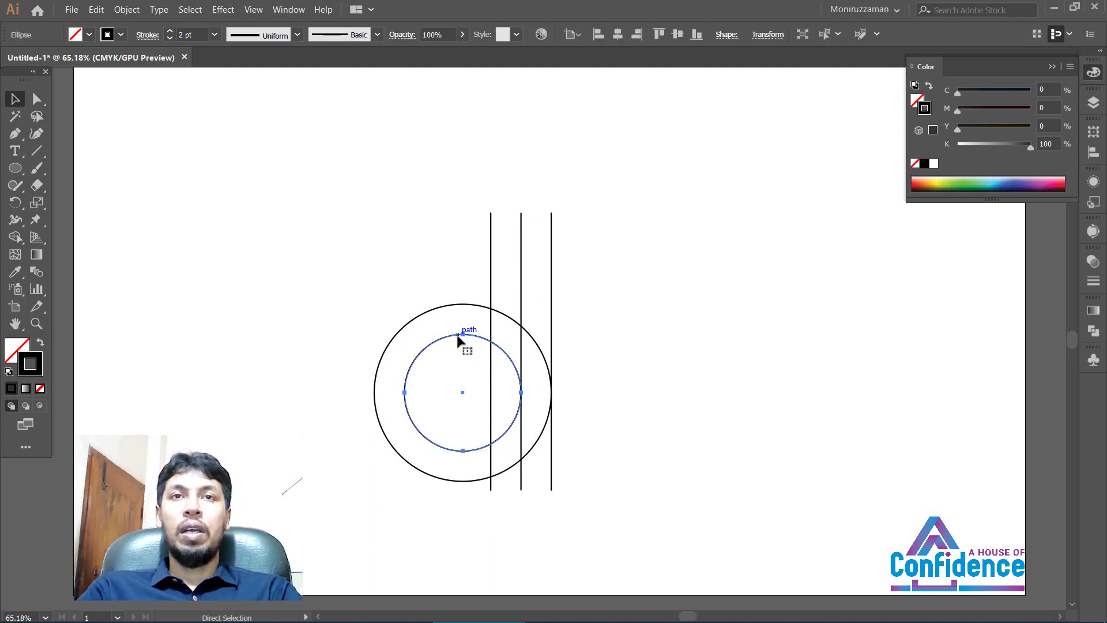
pyautogui.press('v')
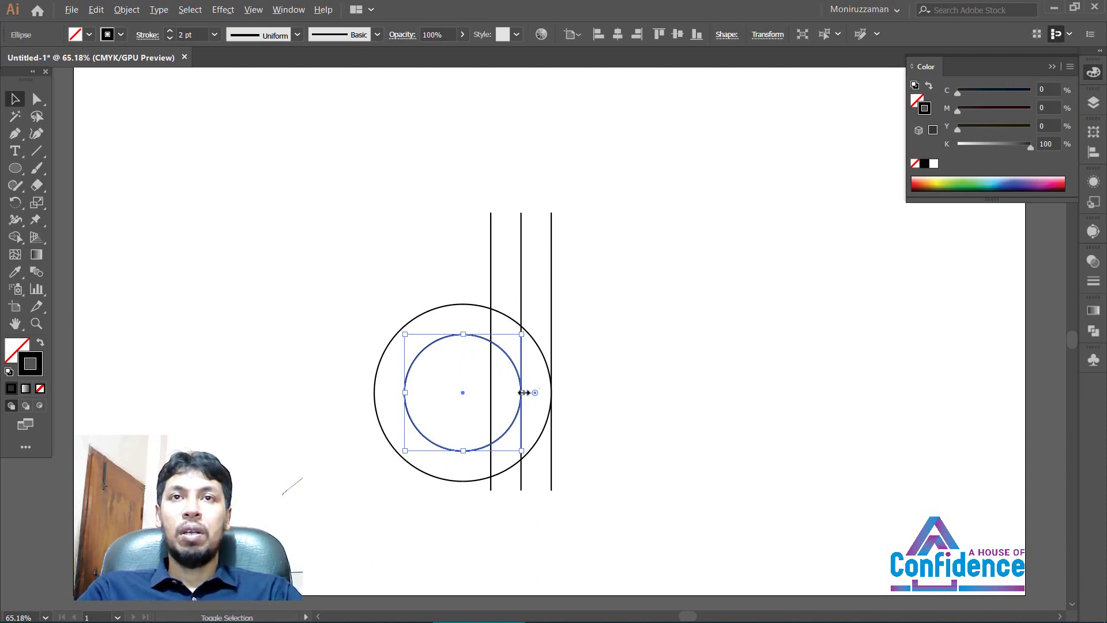
pyautogui.moveTo(518, 392); pyautogui.dragTo(492, 400)
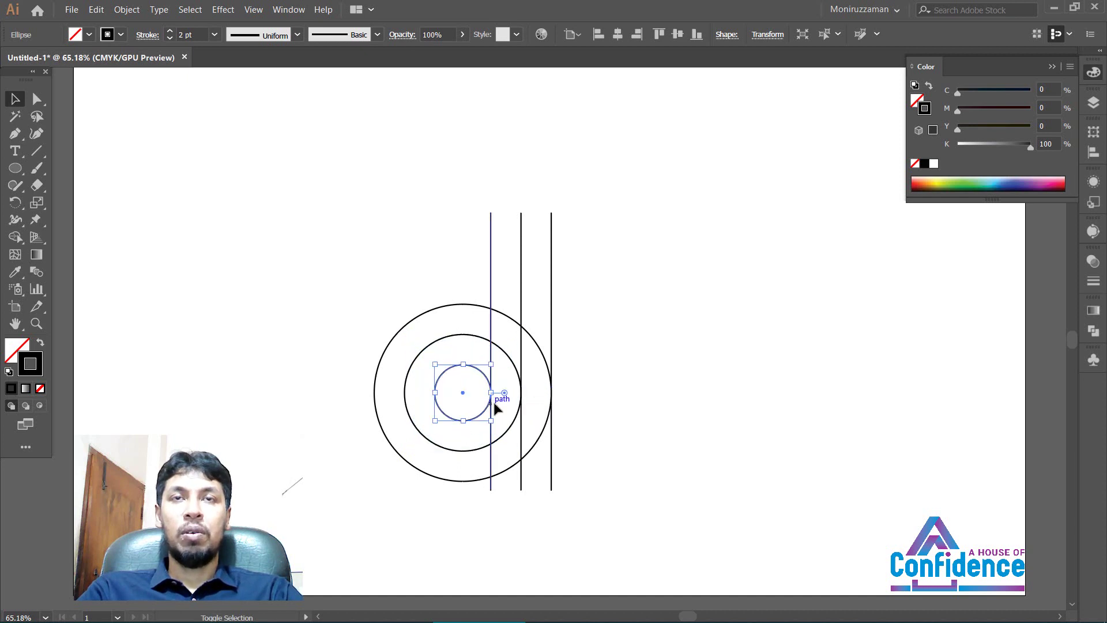
pyautogui.click(599, 410)
pyautogui.moveTo(422, 214); pyautogui.dragTo(571, 256)
pyautogui.click(621, 340)
pyautogui.moveTo(333, 290); pyautogui.dragTo(654, 426)
pyautogui.click(678, 386)
pyautogui.moveTo(517, 223); pyautogui.dragTo(438, 175)
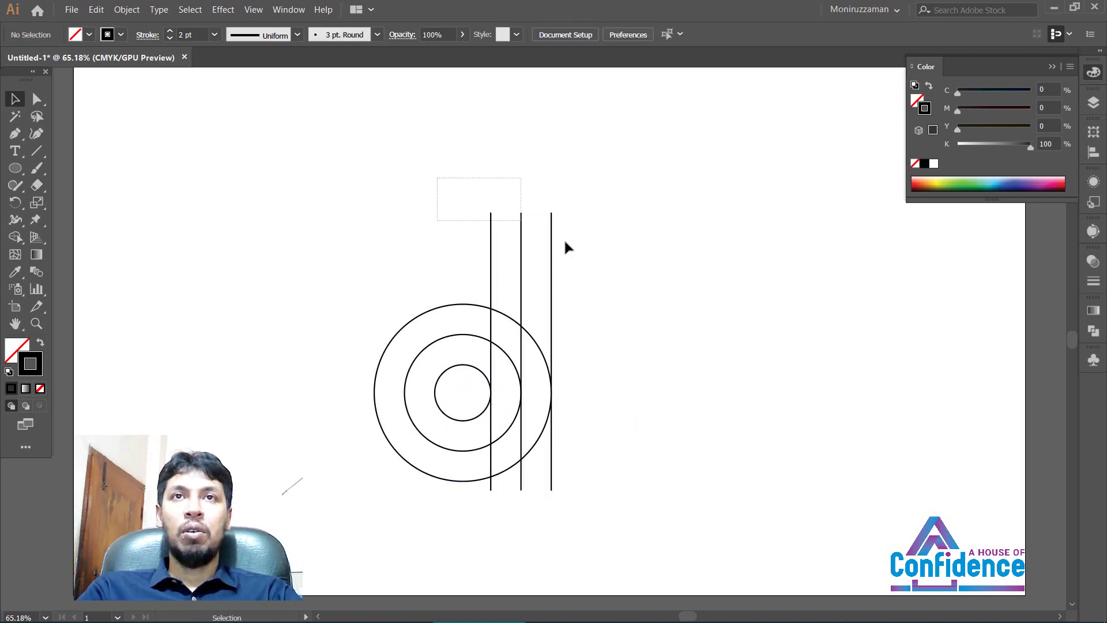
pyautogui.click(615, 320)
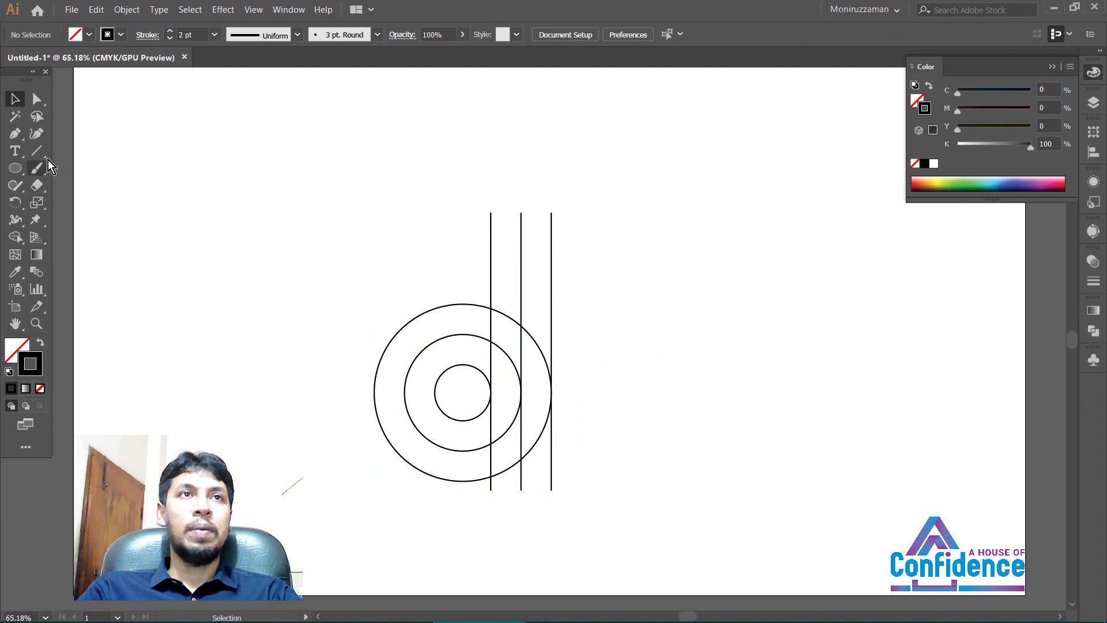
# Draw a straight horizontal line with the Pen tool from the circles' common centre to just beyond the rightmost vertical line
pyautogui.click(15, 134)
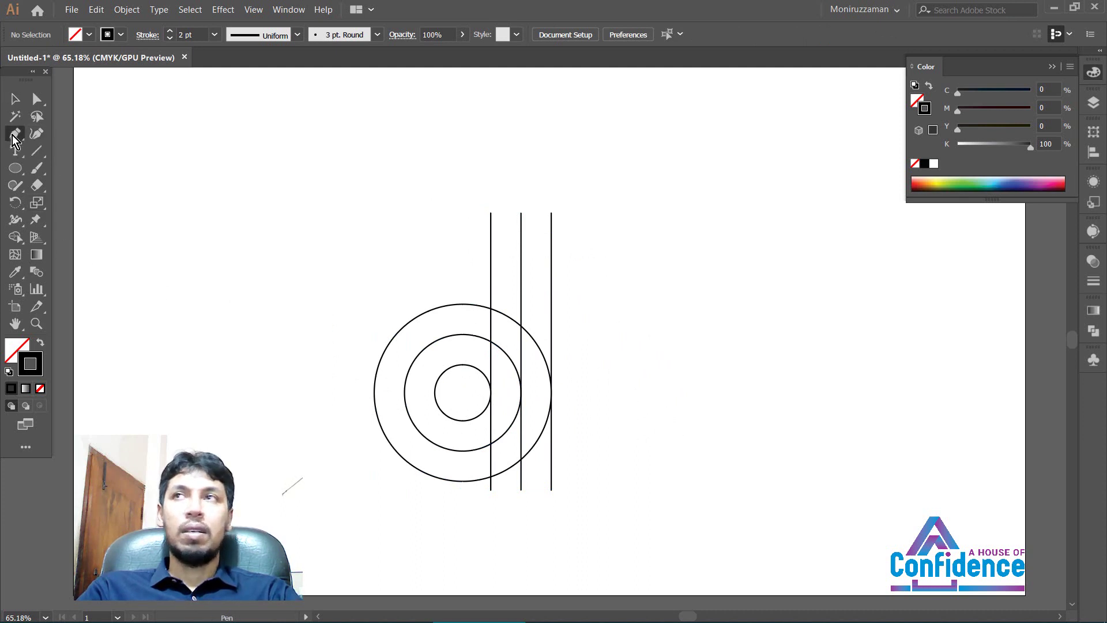
pyautogui.click(462, 392)
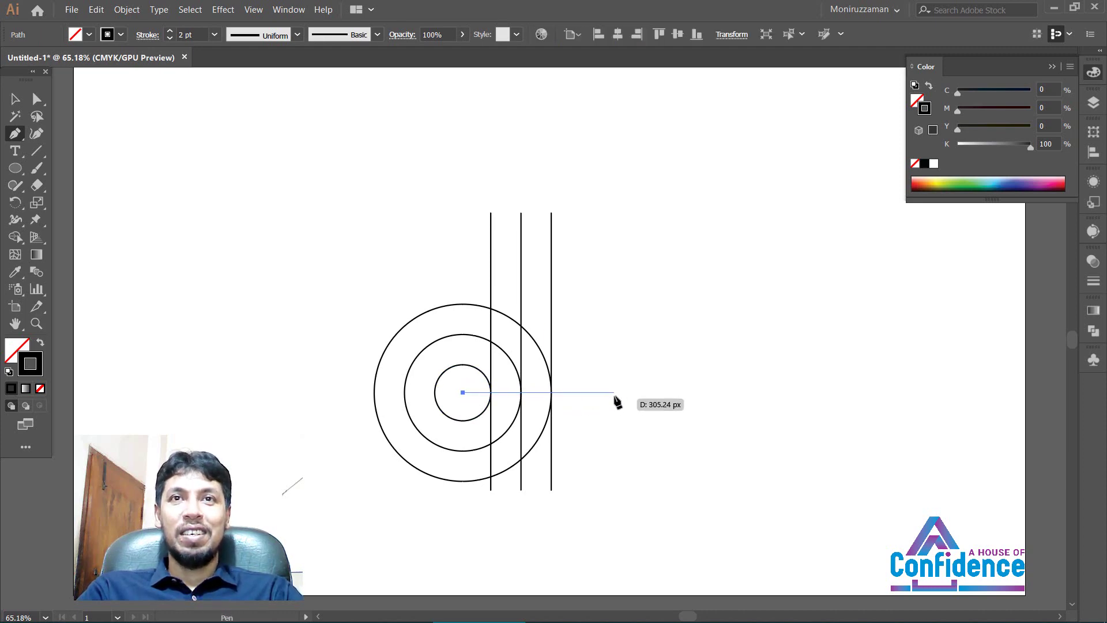
pyautogui.click(589, 392)
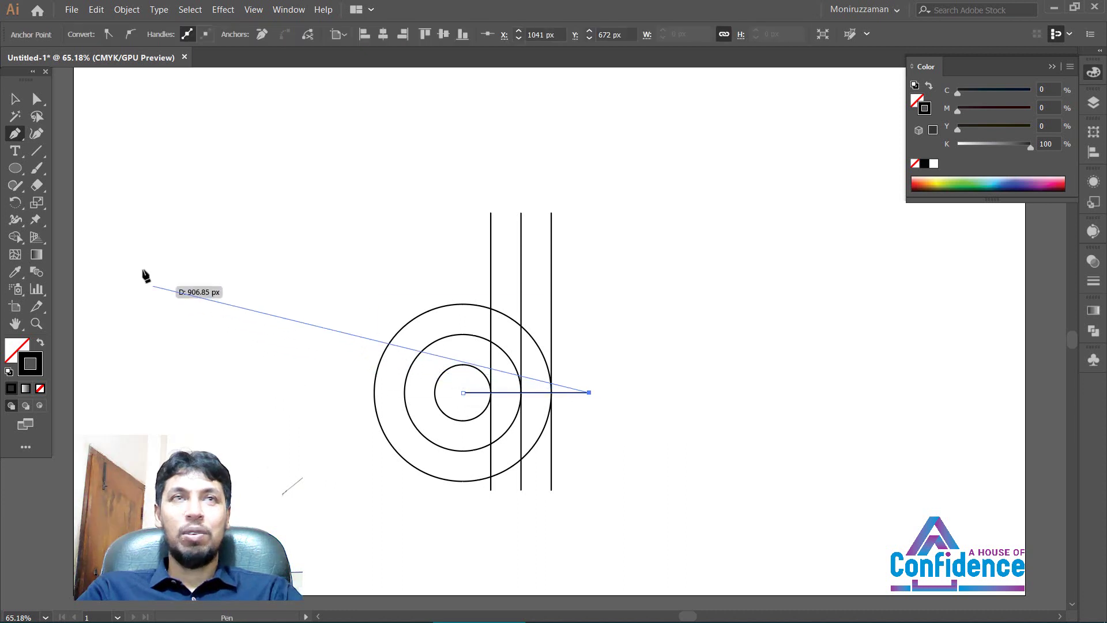
pyautogui.click(15, 99)
pyautogui.click(293, 196)
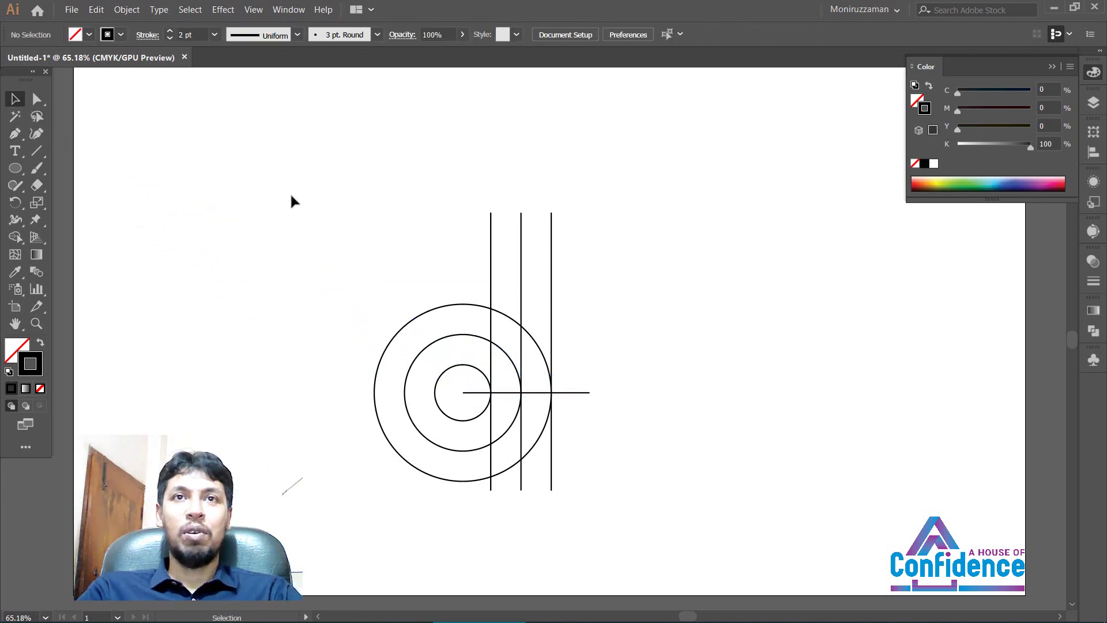
pyautogui.moveTo(293, 196); pyautogui.dragTo(691, 525)
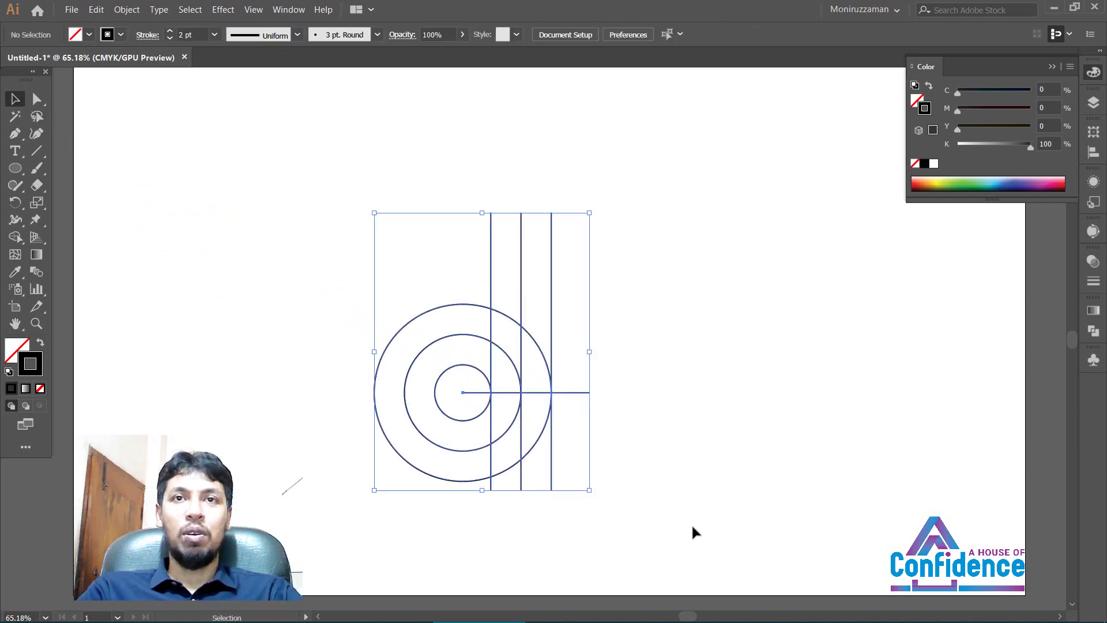
pyautogui.click(690, 431)
# Shorten the horizontal line slightly by moving only its right end anchor point inward to X 1021 px
pyautogui.click(585, 392)
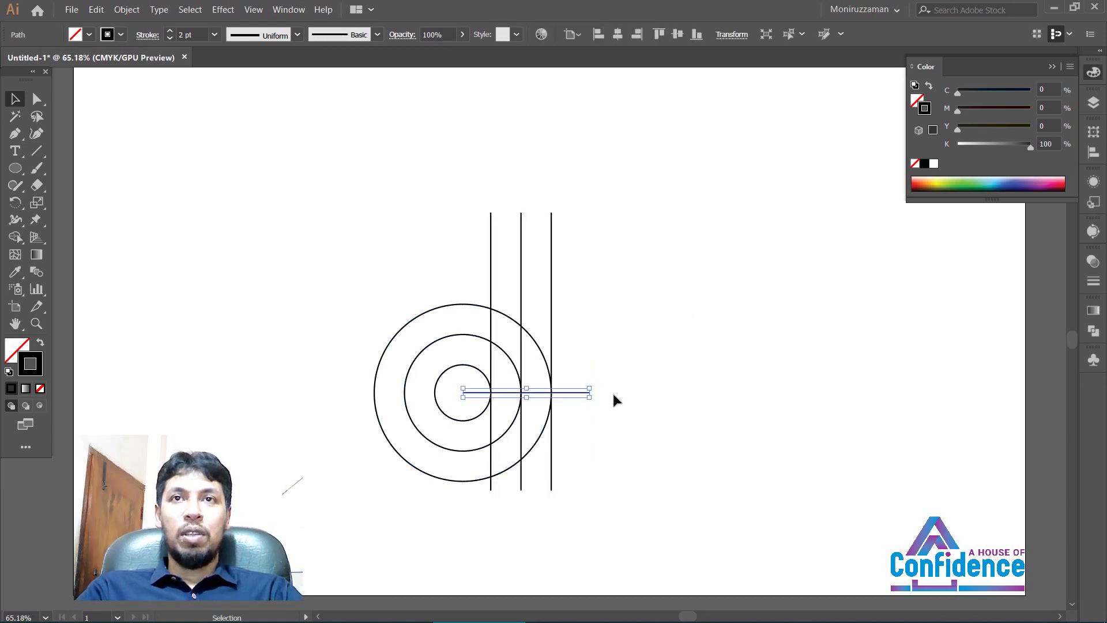
pyautogui.click(36, 98)
pyautogui.click(615, 363)
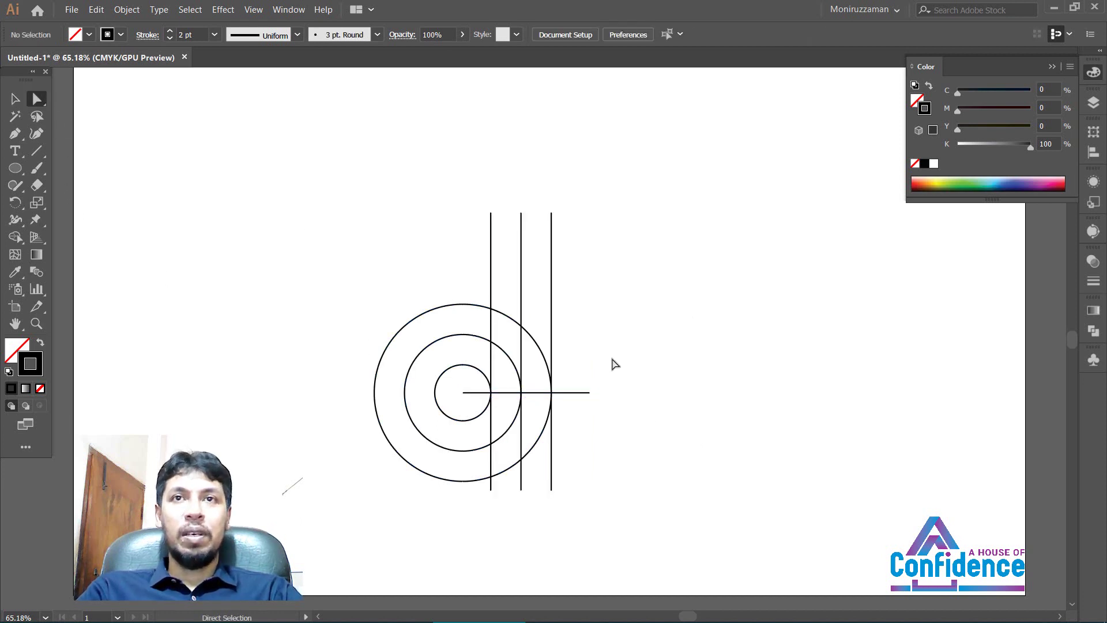
pyautogui.moveTo(621, 421); pyautogui.dragTo(573, 358)
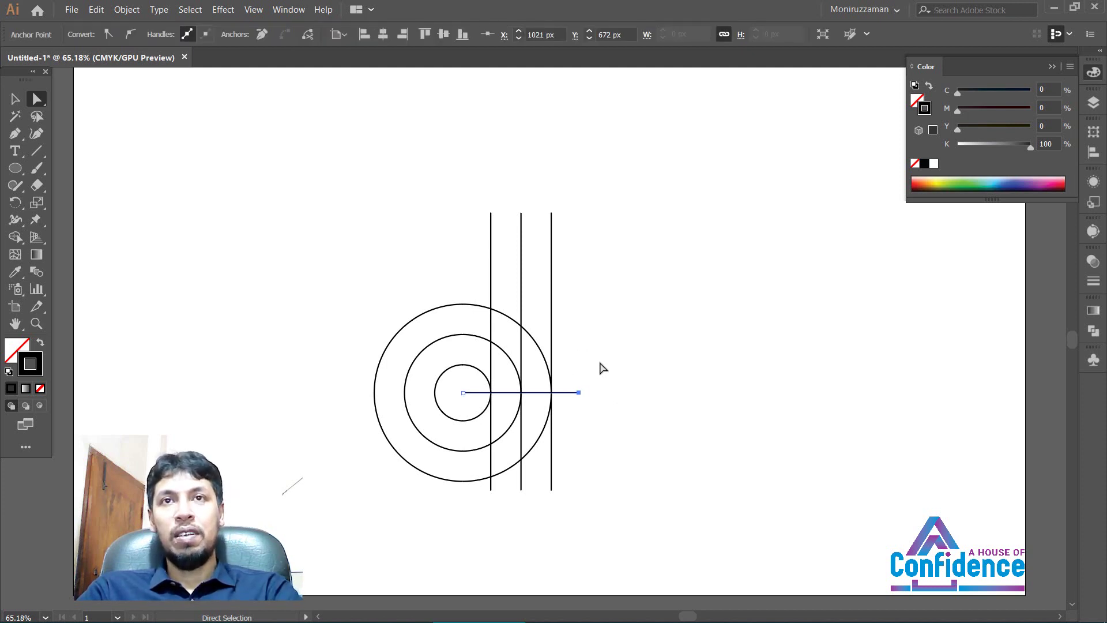
pyautogui.click(628, 373)
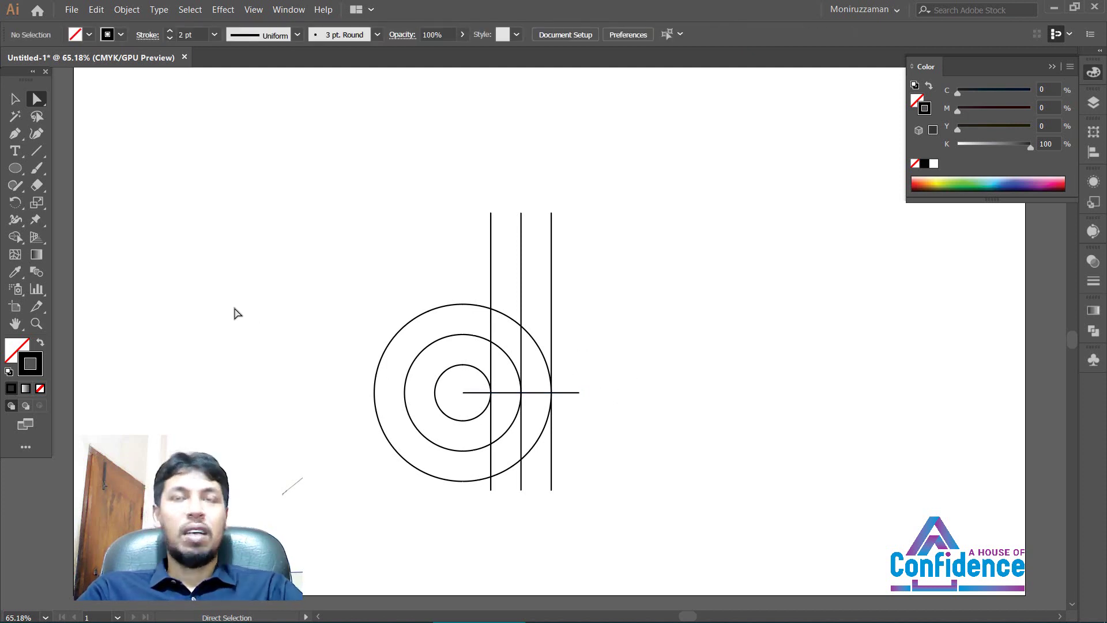
pyautogui.click(15, 99)
pyautogui.moveTo(552, 311); pyautogui.dragTo(661, 478)
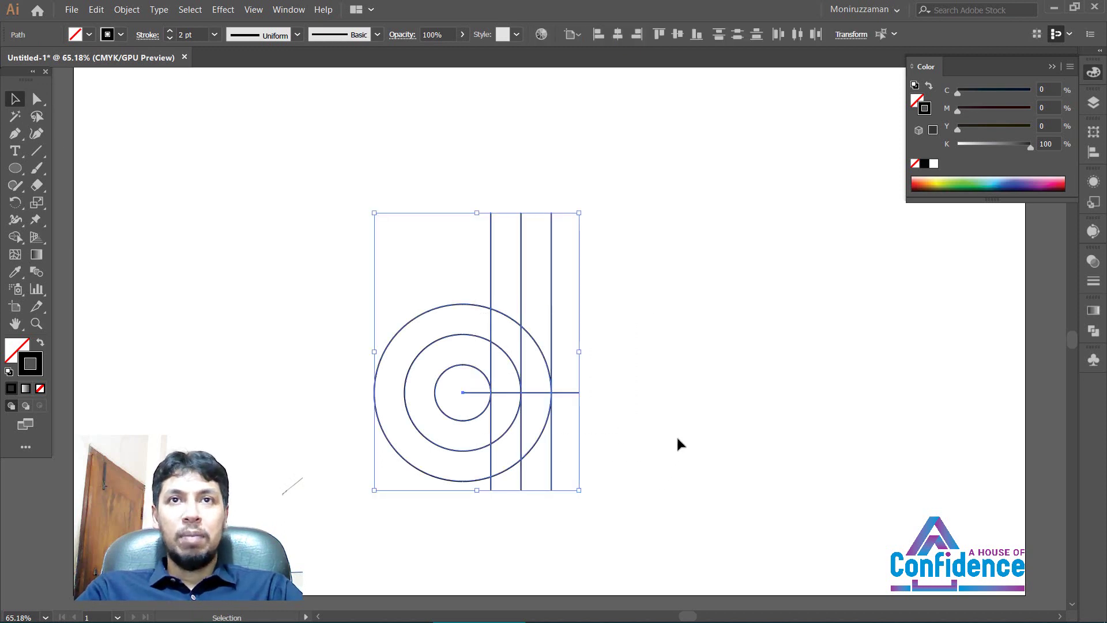
pyautogui.click(676, 436)
pyautogui.moveTo(678, 438); pyautogui.dragTo(309, 317)
pyautogui.click(600, 376)
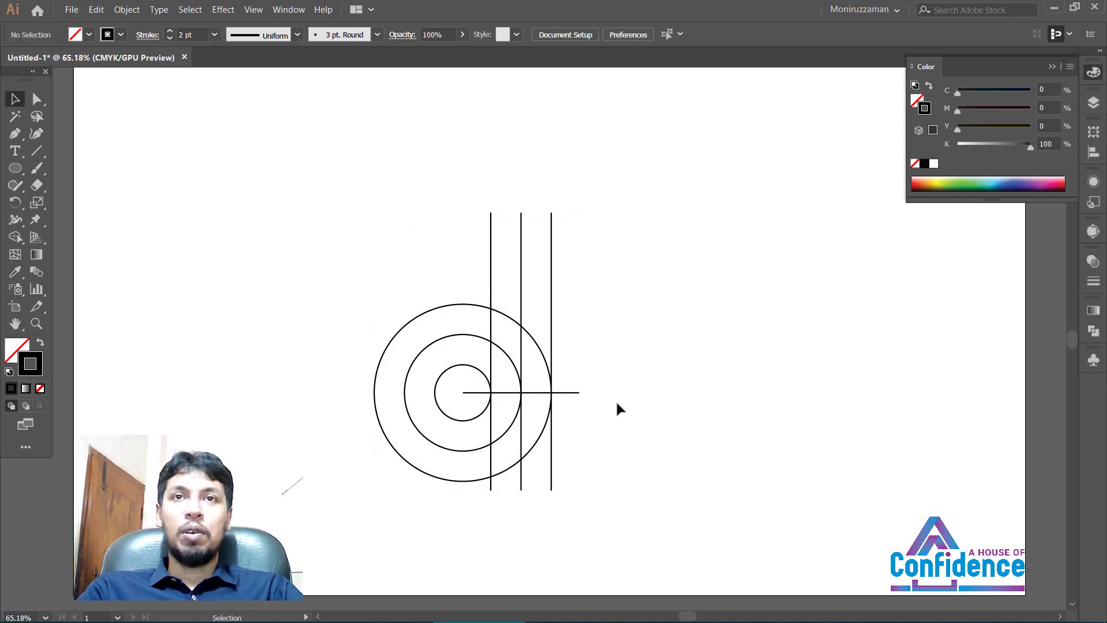
pyautogui.moveTo(617, 402)
pyautogui.mouseDown()
pyautogui.moveTo(584, 403)
pyautogui.moveTo(359, 315)
pyautogui.mouseUp()
pyautogui.click(693, 393)
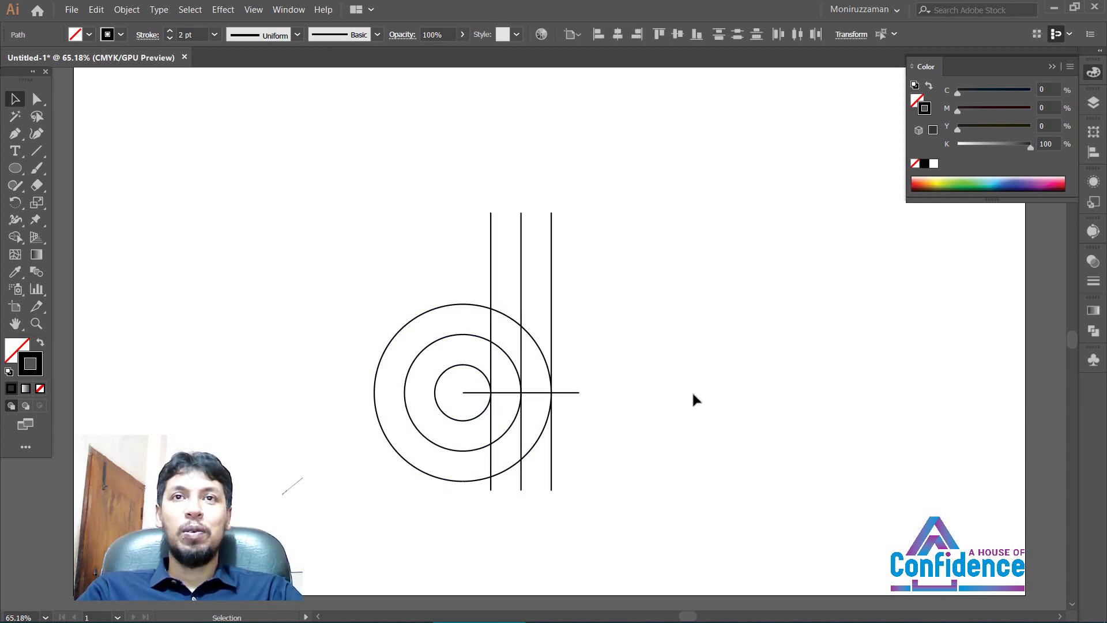
pyautogui.moveTo(645, 406)
pyautogui.mouseDown()
pyautogui.moveTo(555, 401)
pyautogui.moveTo(343, 332)
pyautogui.mouseUp()
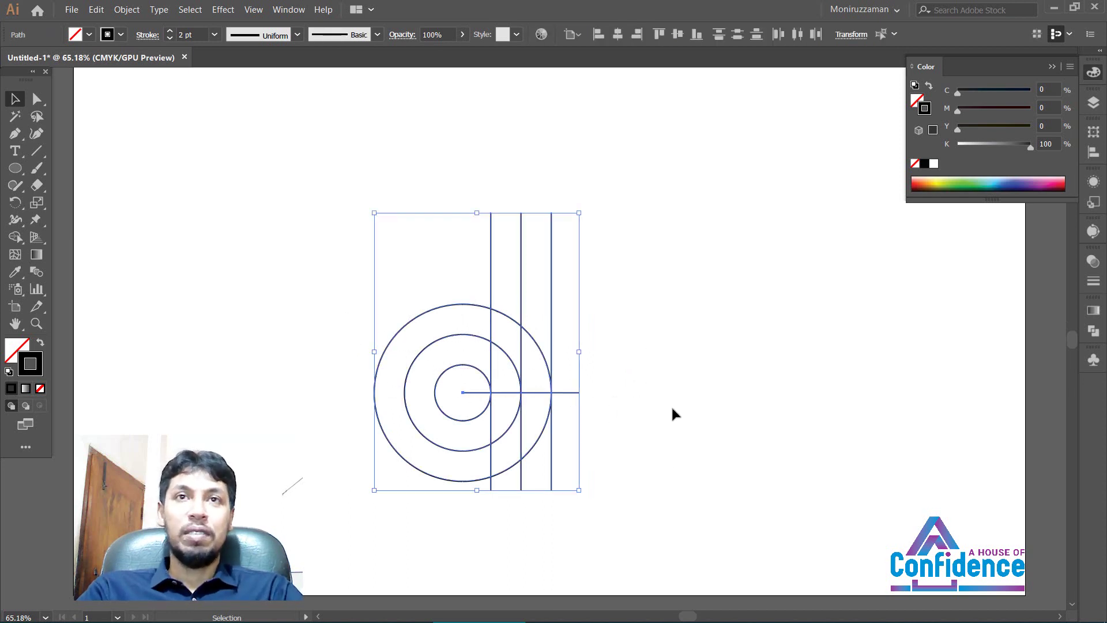
pyautogui.click(644, 372)
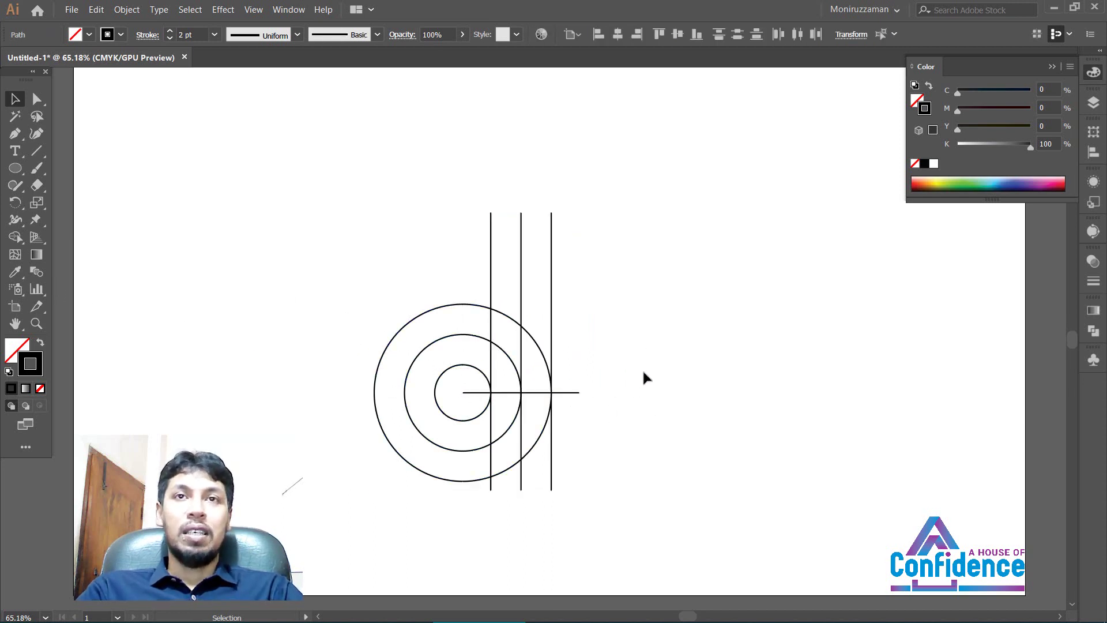
pyautogui.click(567, 393)
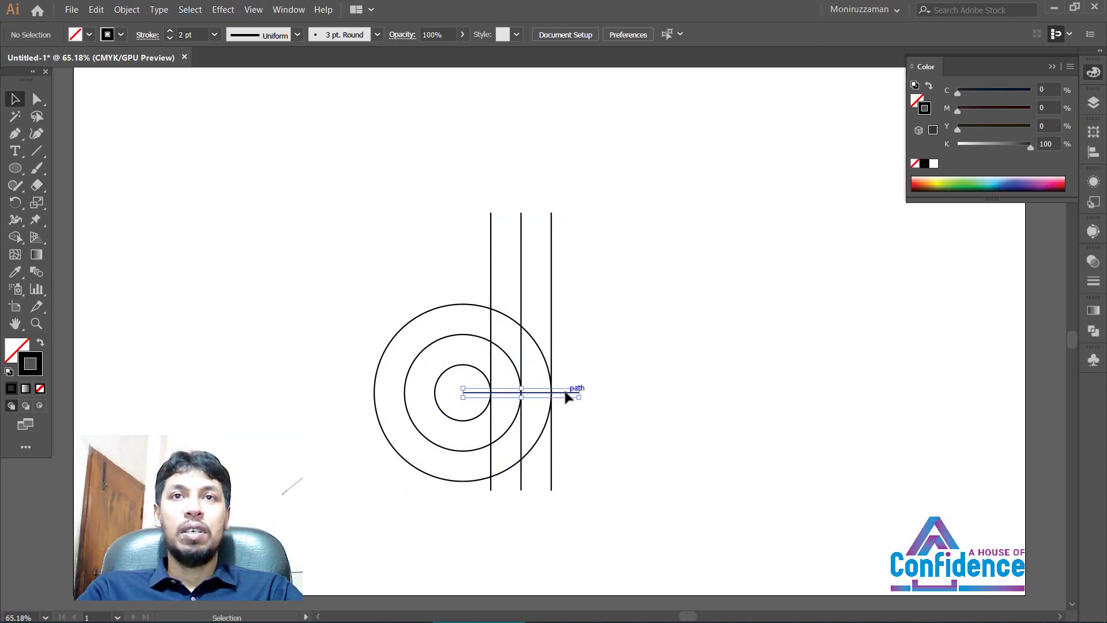
pyautogui.click(612, 403)
# Select all the artwork and remove the circle regions above the horizontal line and between the vertical lines with Shape Builder
pyautogui.moveTo(650, 433); pyautogui.dragTo(331, 289)
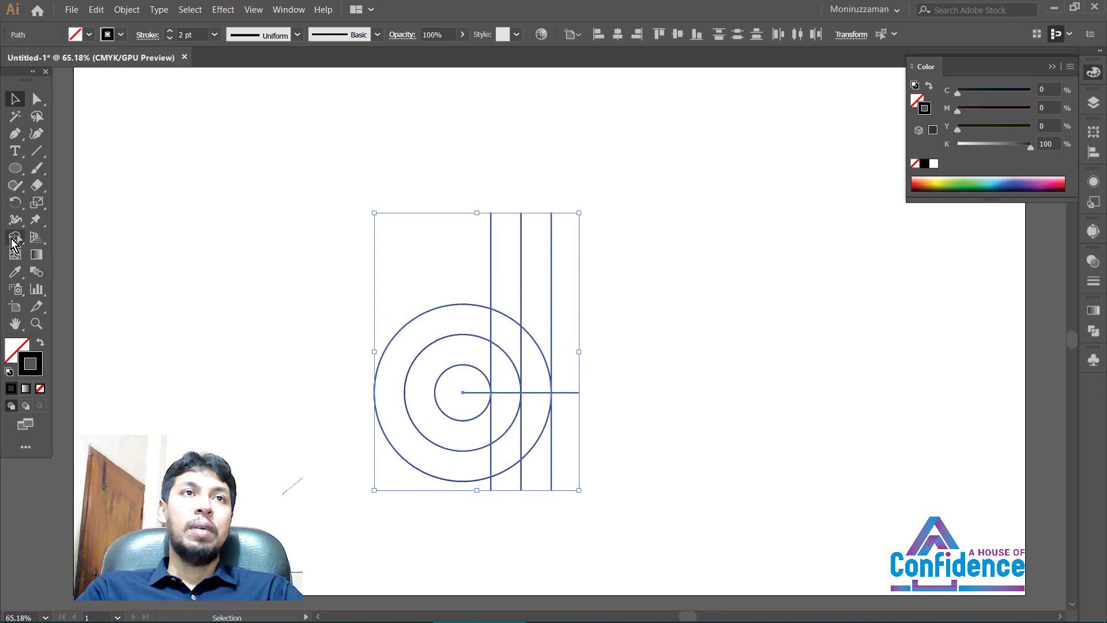
pyautogui.click(13, 238)
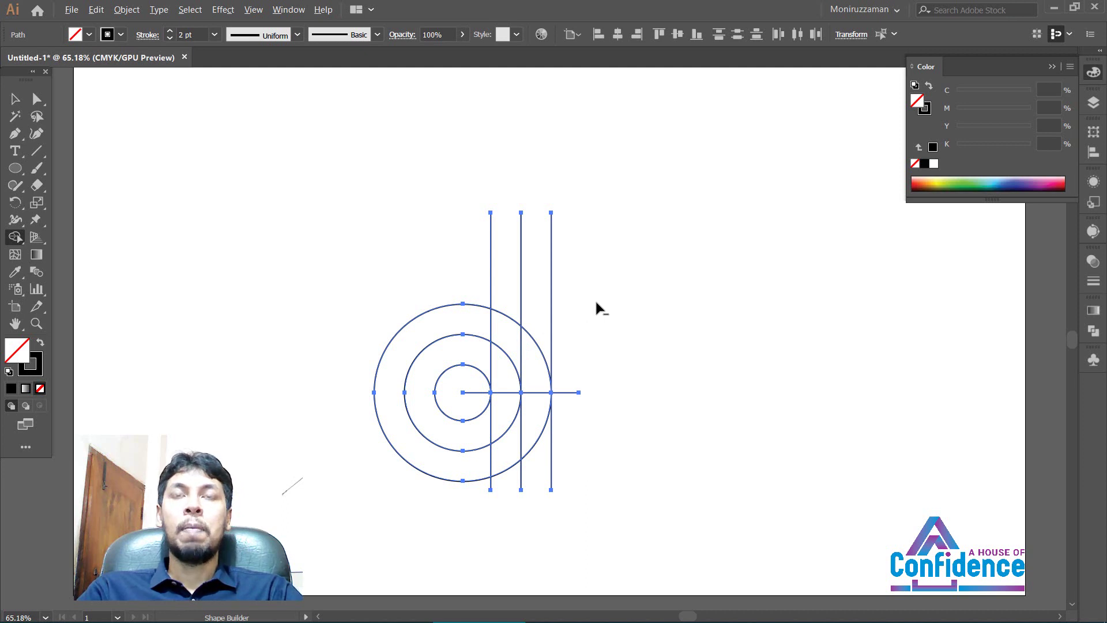
pyautogui.click(537, 358)
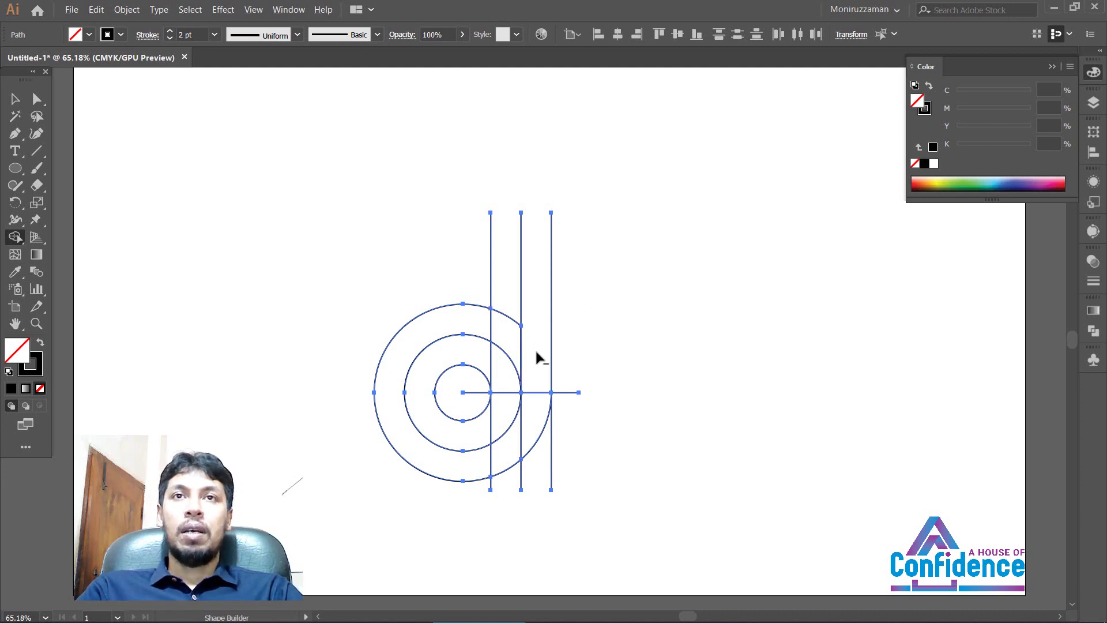
pyautogui.click(504, 361)
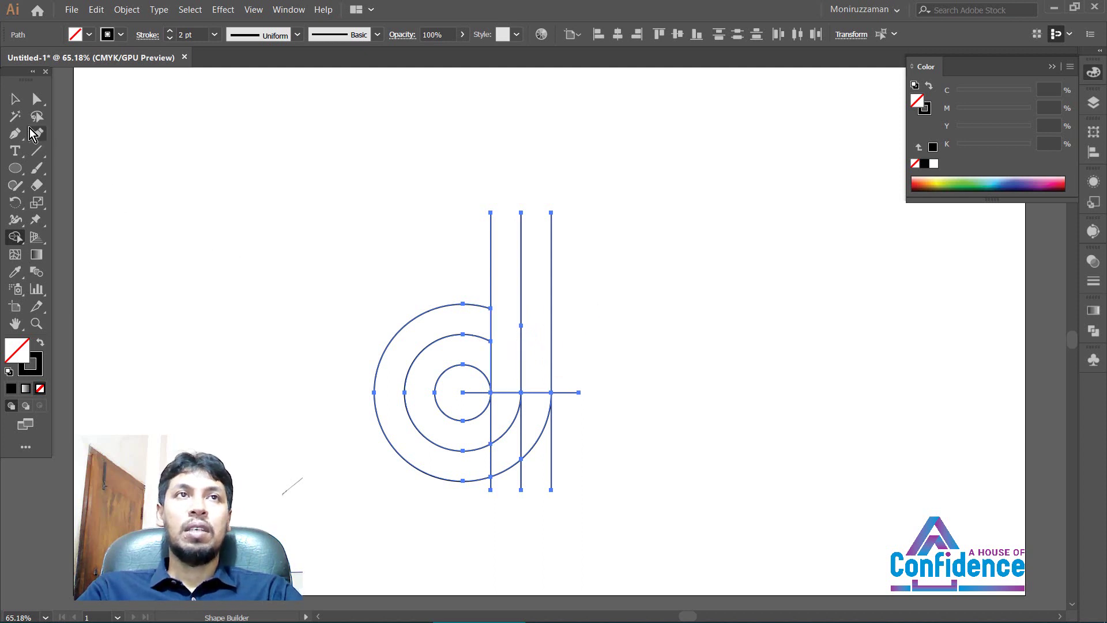
pyautogui.click(16, 100)
pyautogui.click(254, 193)
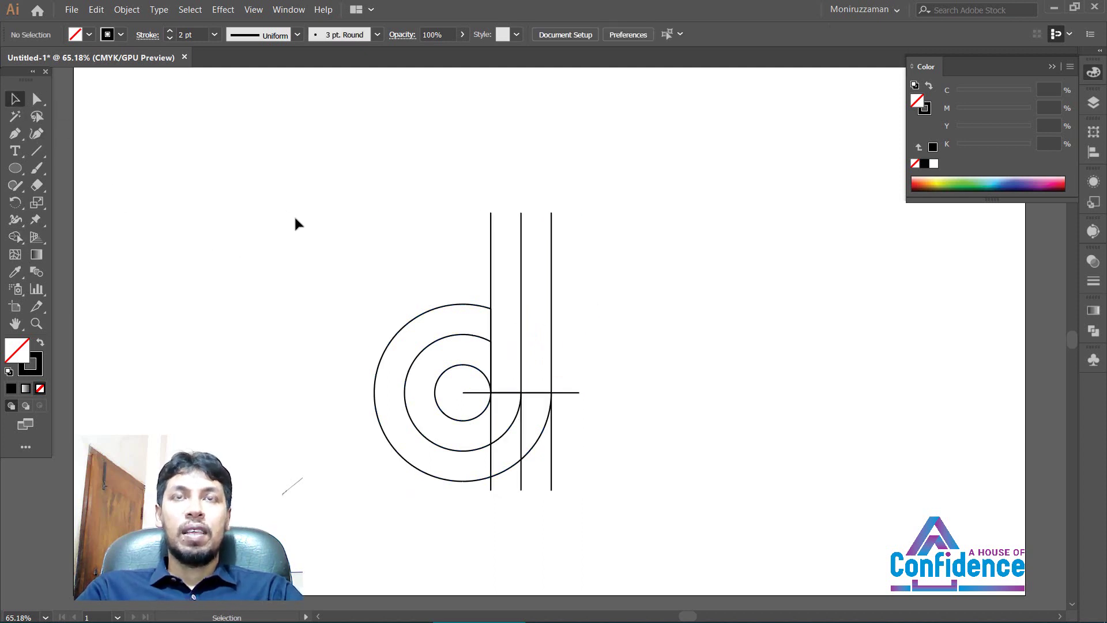
# Delete the three leftover vertical lines and the horizontal line stub extending past the outer circle
pyautogui.moveTo(351, 215); pyautogui.dragTo(614, 248)
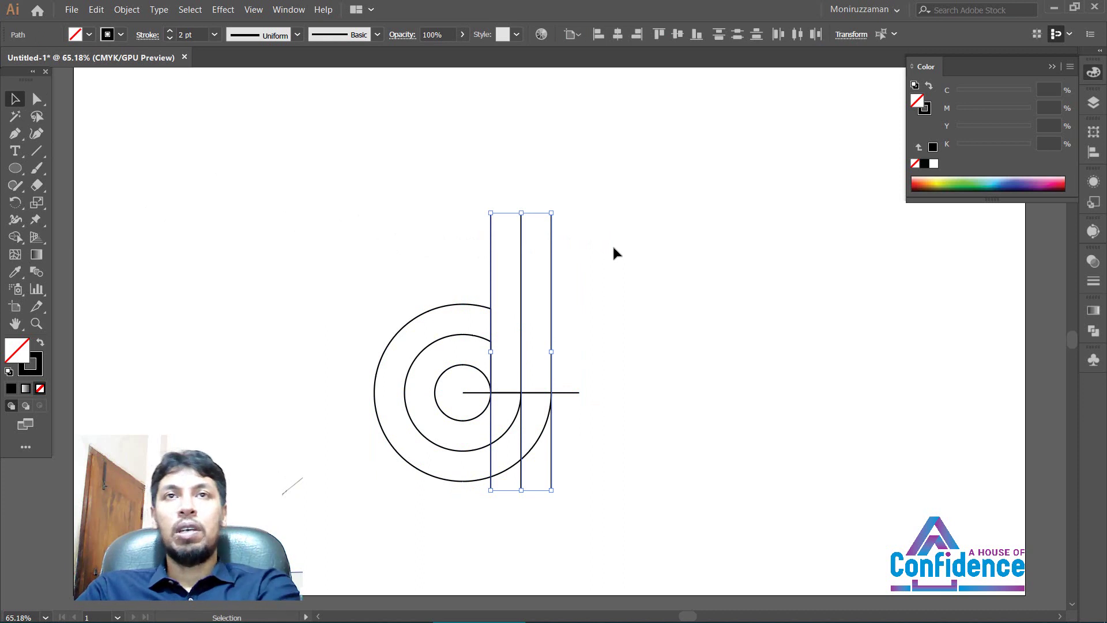
pyautogui.press('Delete')
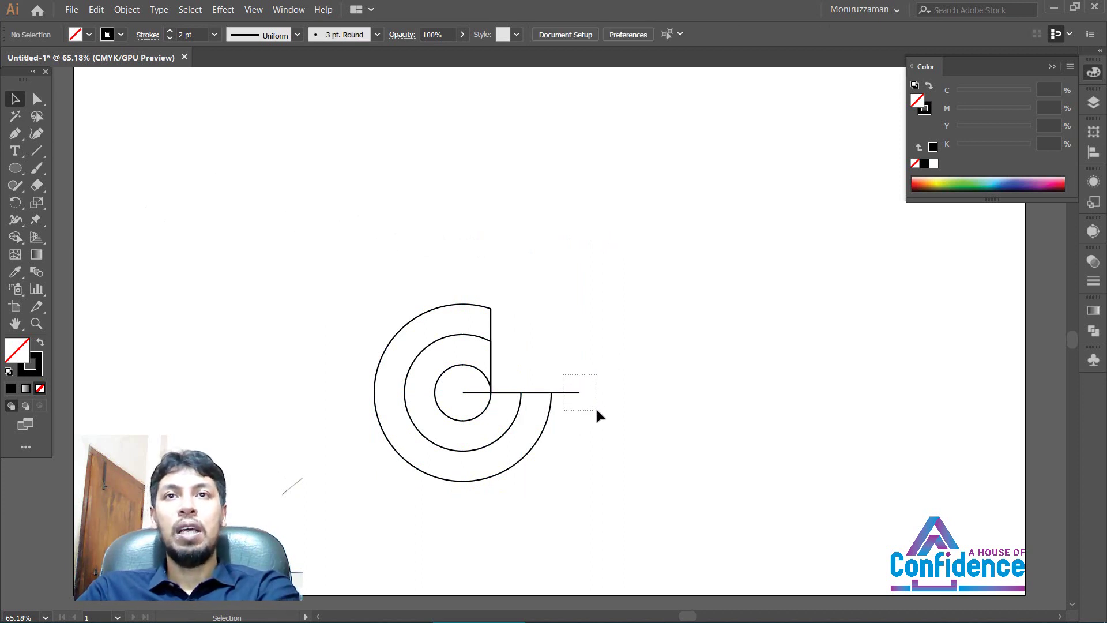
pyautogui.moveTo(597, 412); pyautogui.dragTo(606, 407)
pyautogui.press('Delete')
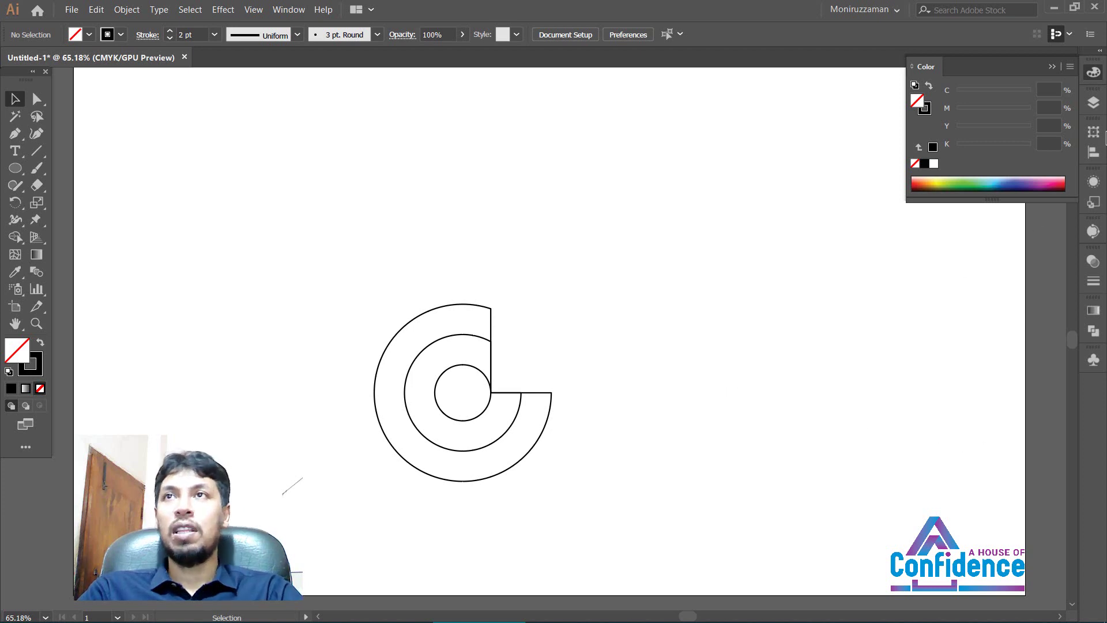
# Show the objects listed in Layer 1 and select all the artwork briefly to check which pieces remain
pyautogui.click(1094, 102)
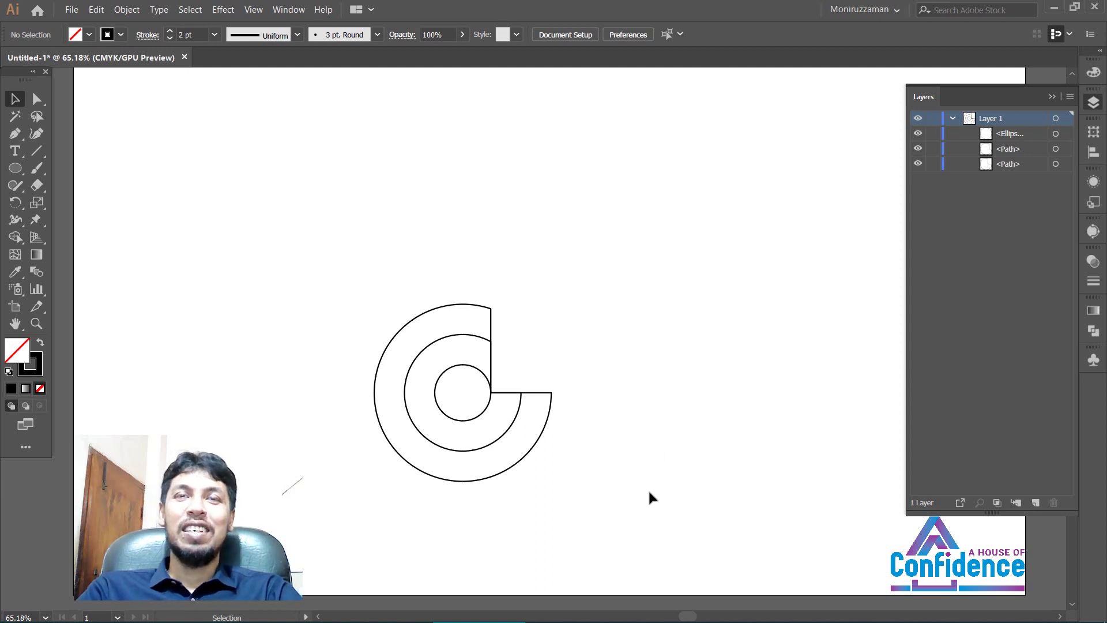
pyautogui.moveTo(673, 486); pyautogui.dragTo(304, 254)
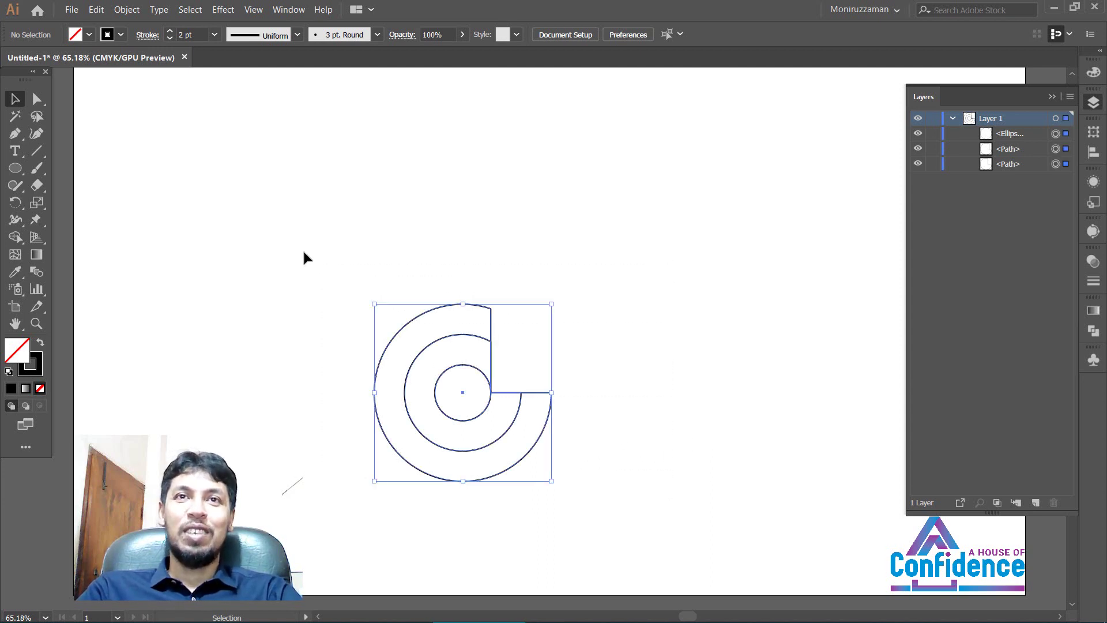
pyautogui.click(467, 256)
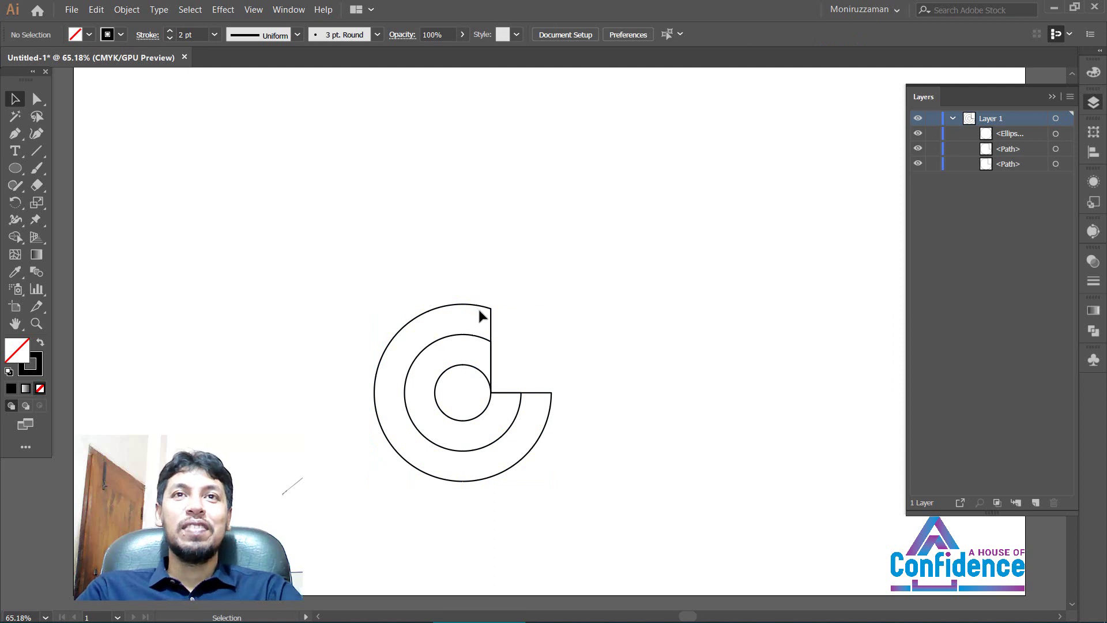
# Remove the outer shape's straight horizontal and vertical edges by adding an anchor point on each and deleting it, leaving the open arc
pyautogui.moveTo(489, 354); pyautogui.dragTo(599, 445)
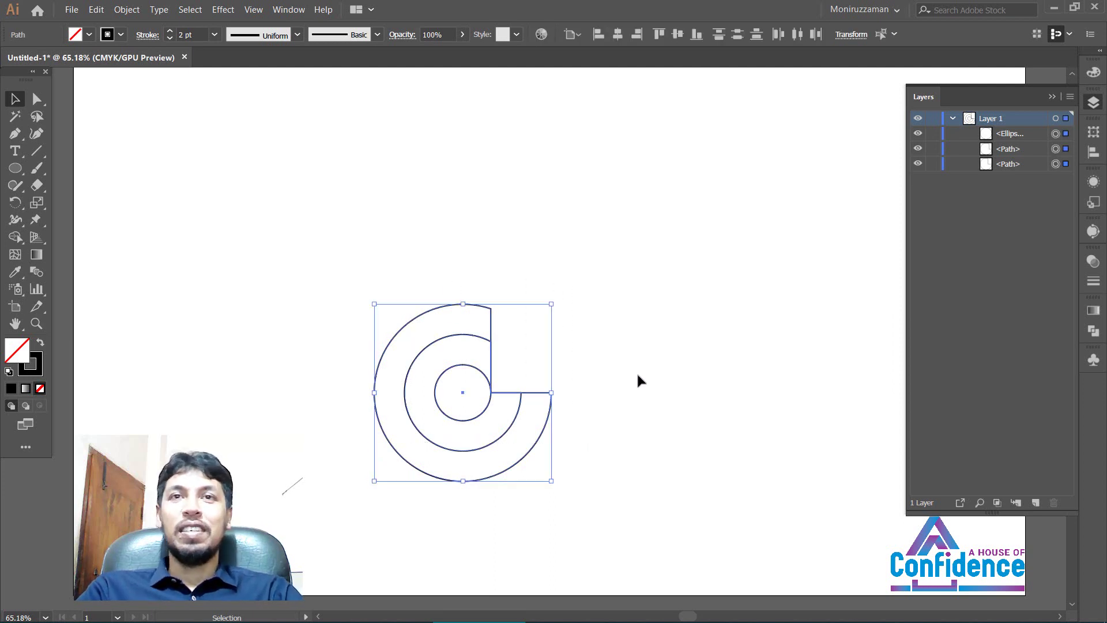
pyautogui.click(15, 133)
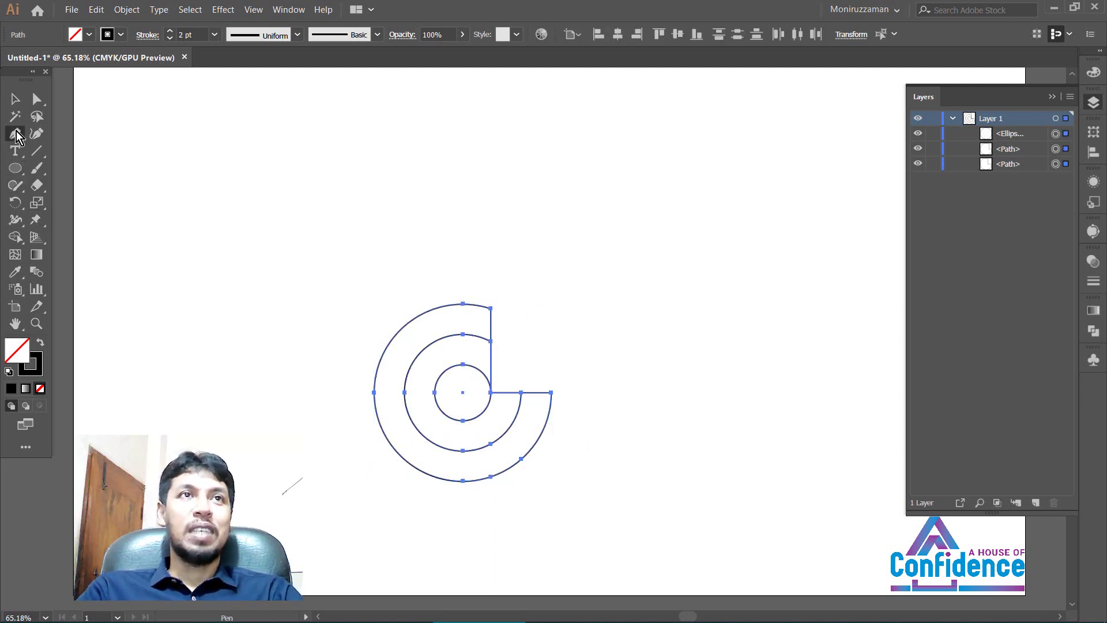
pyautogui.click(534, 393)
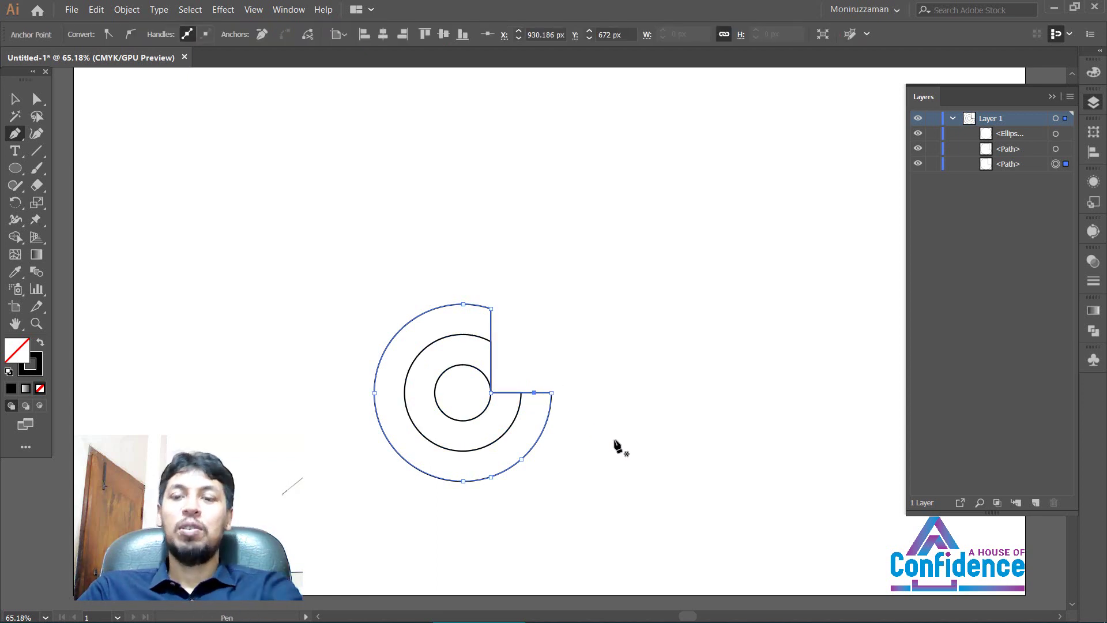
pyautogui.click(491, 327)
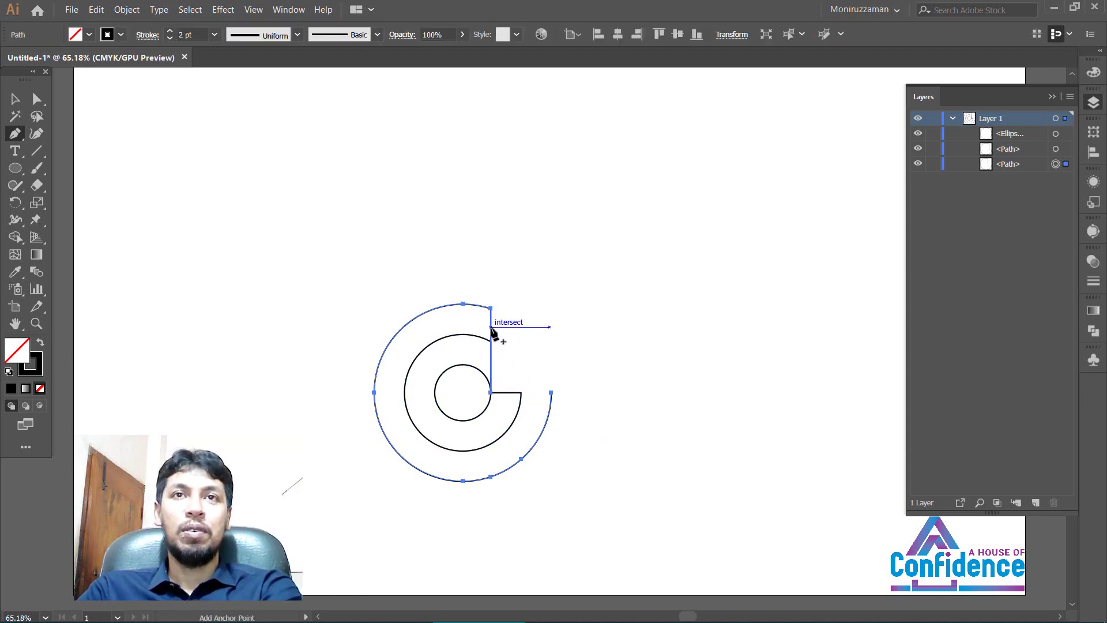
pyautogui.press('Delete')
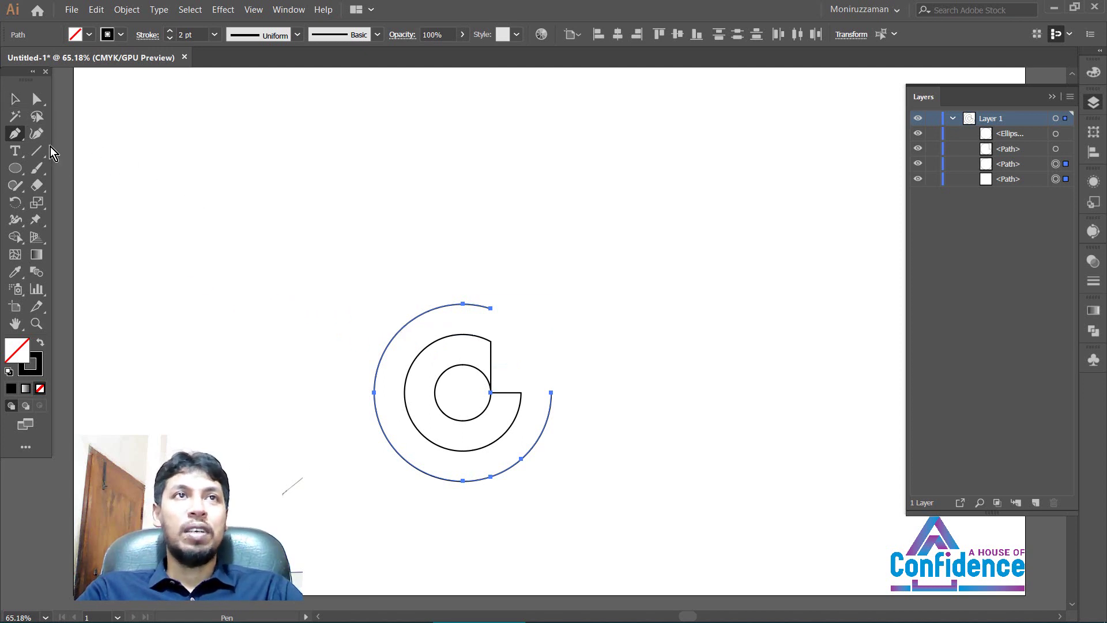
pyautogui.click(16, 103)
pyautogui.click(169, 202)
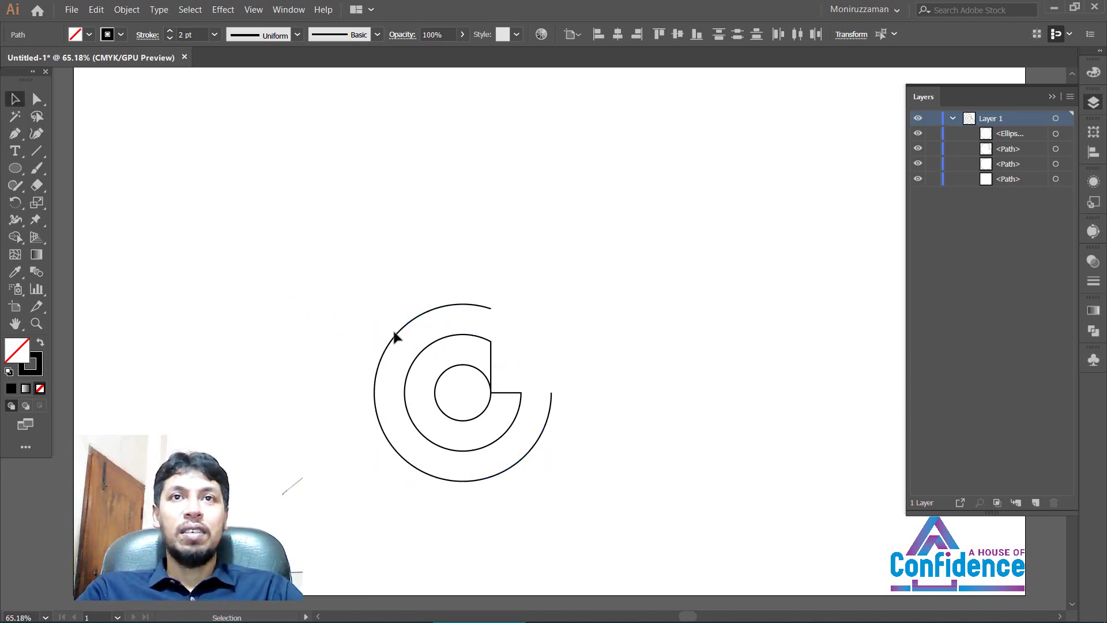
# Remove the middle shape's straight vertical and horizontal edges by deleting anchor points added on them, leaving only its arc
pyautogui.click(490, 358)
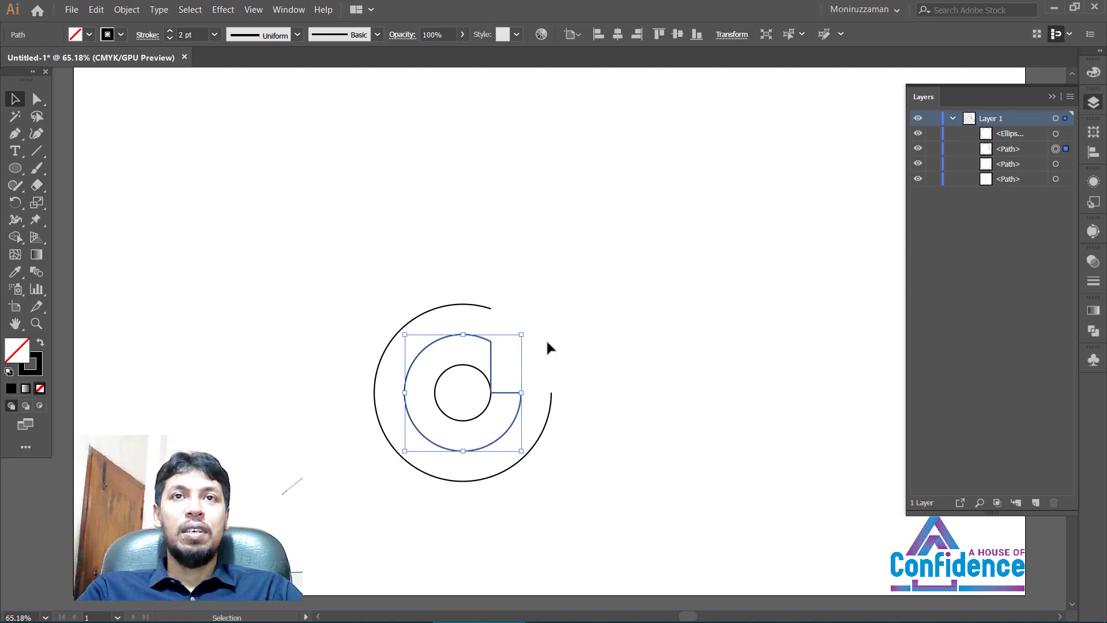
pyautogui.click(15, 133)
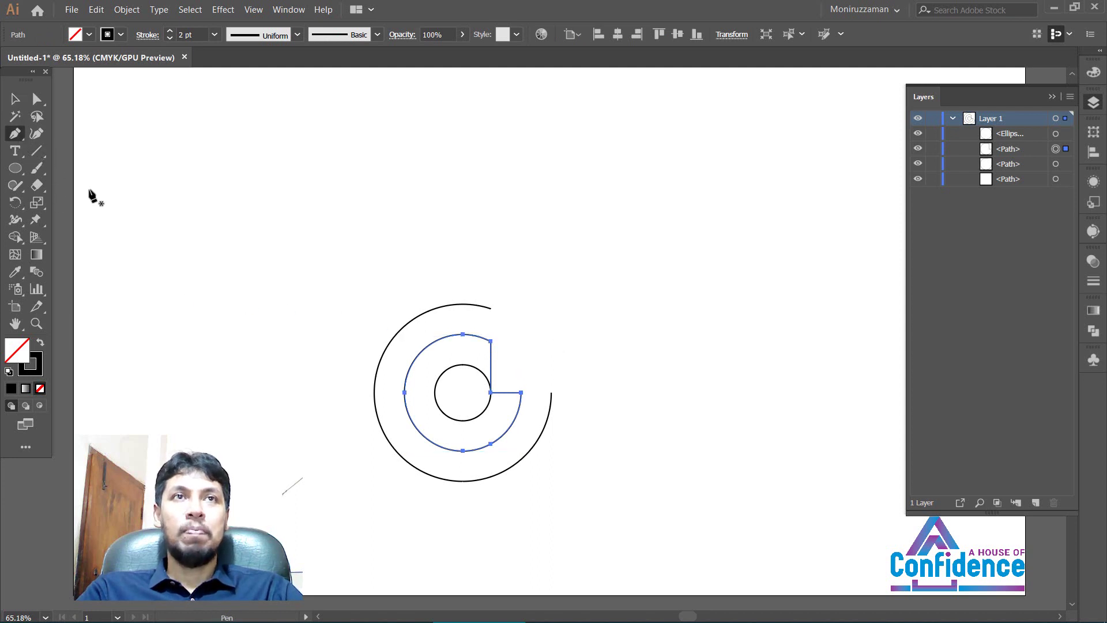
pyautogui.click(491, 364)
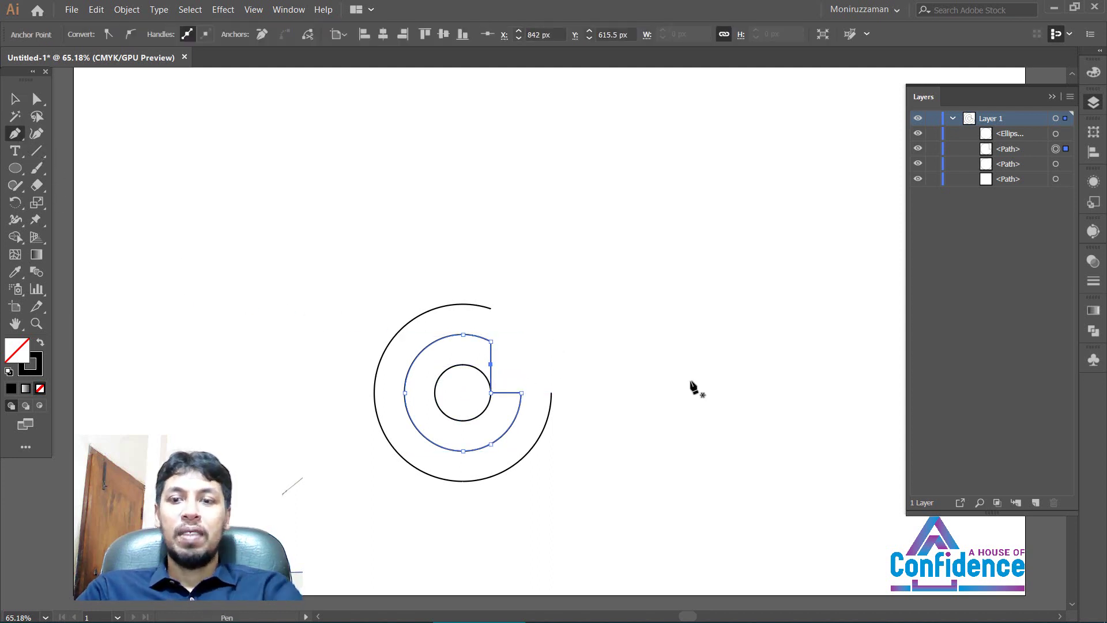
pyautogui.press('Delete')
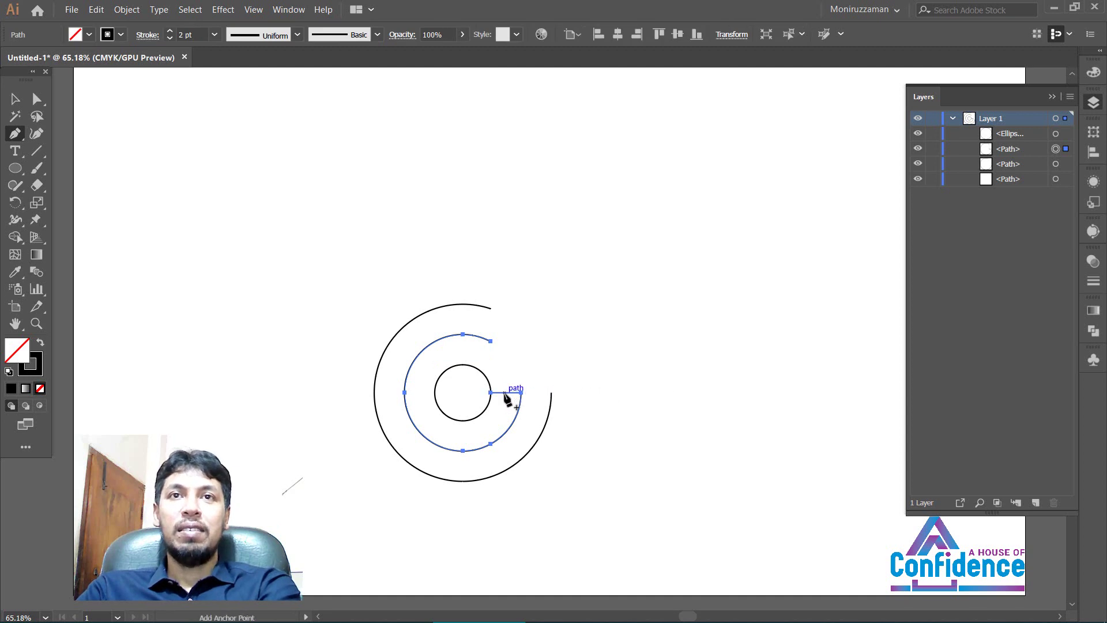
pyautogui.press('Delete')
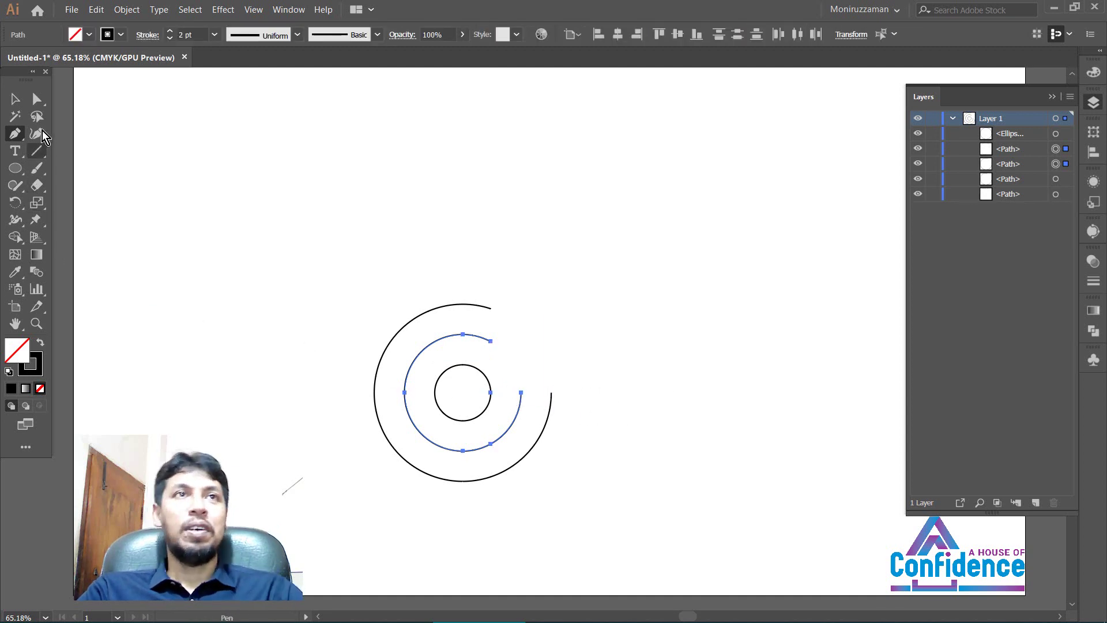
# Delete the two stray anchor points left over at the inner circle's right edge
pyautogui.click(37, 101)
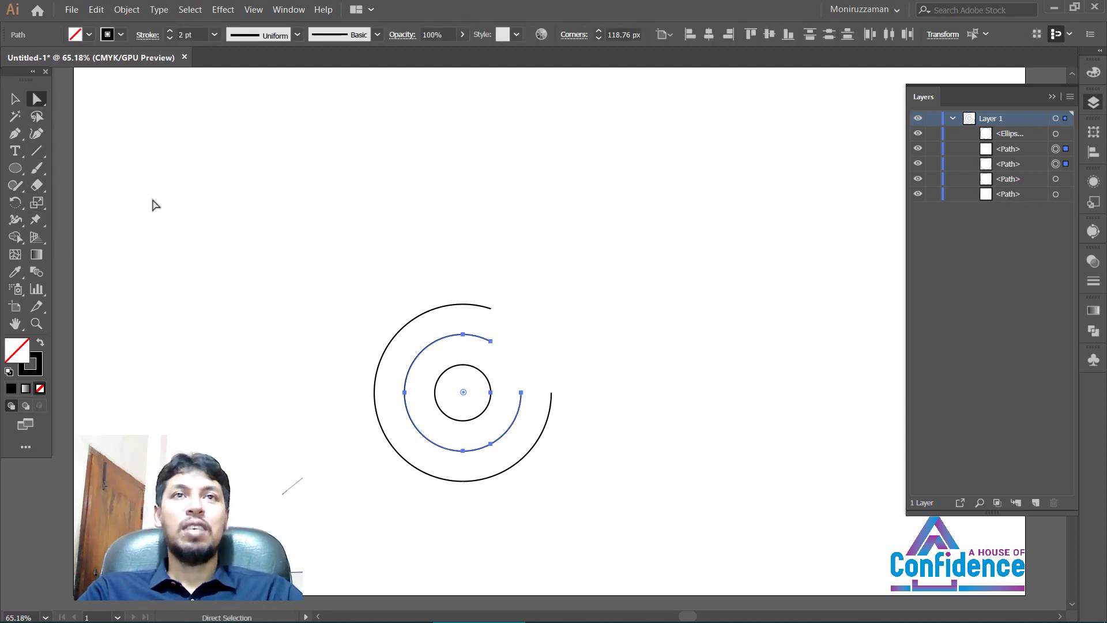
pyautogui.click(491, 393)
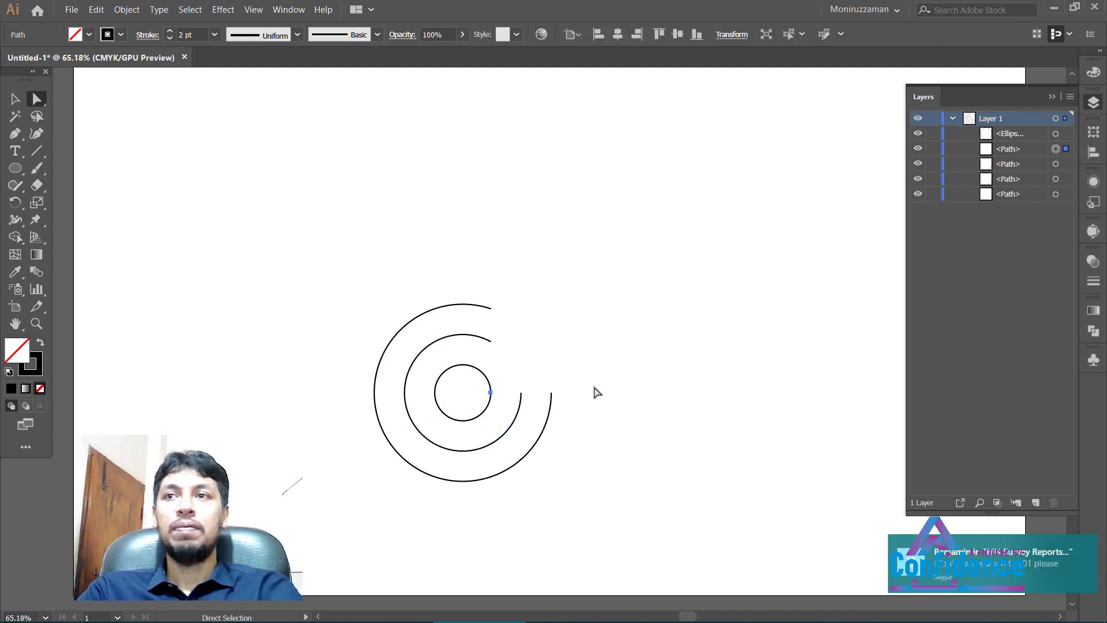
pyautogui.press('Delete')
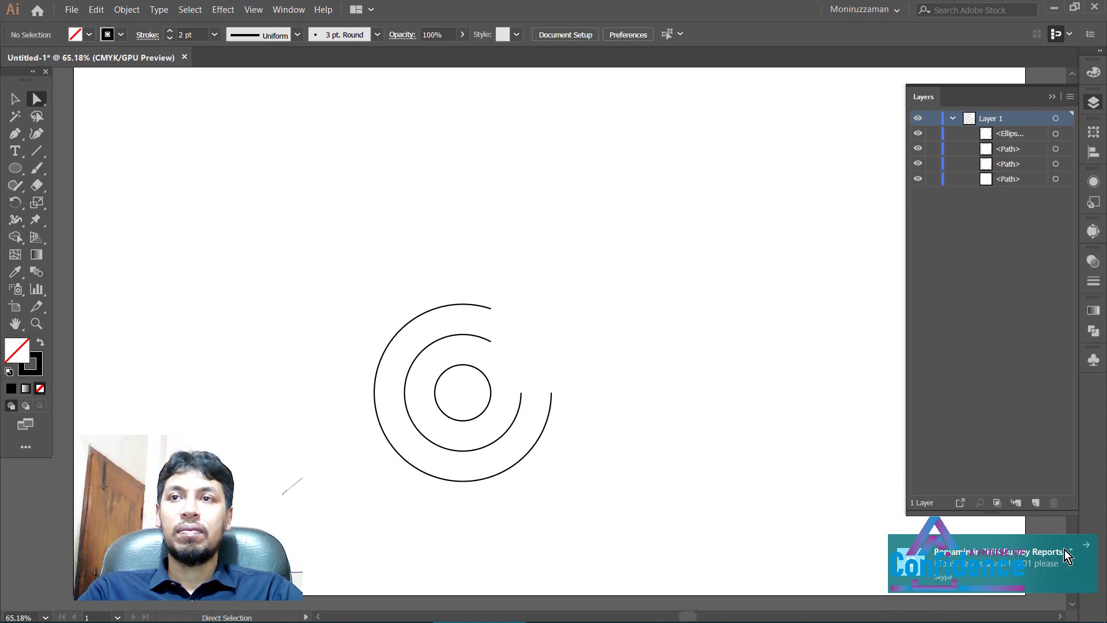
pyautogui.click(1086, 548)
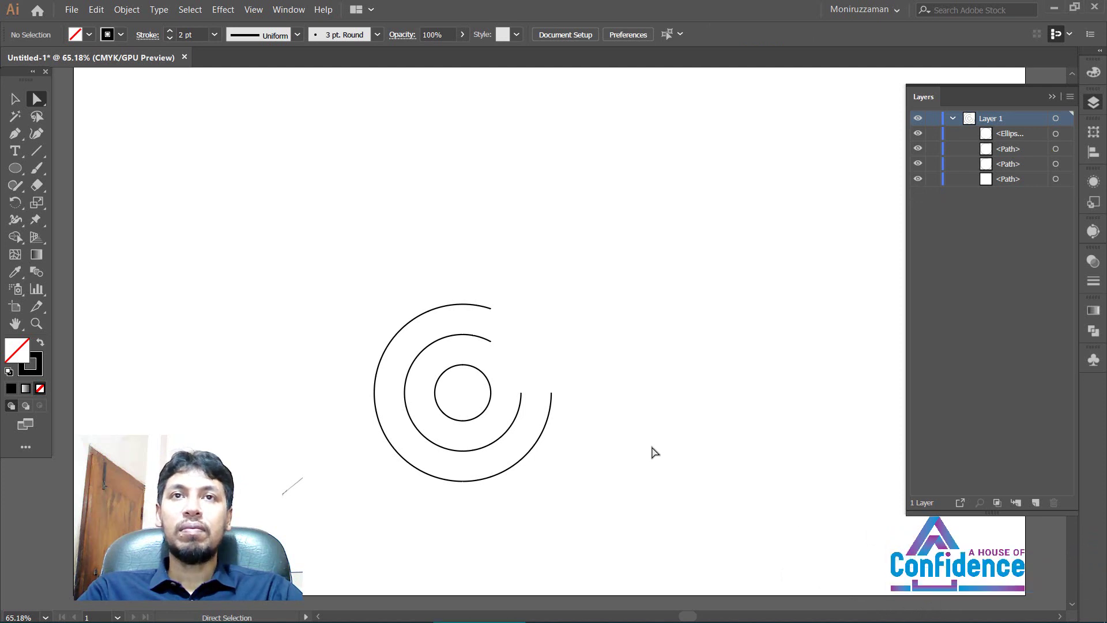
pyautogui.click(15, 98)
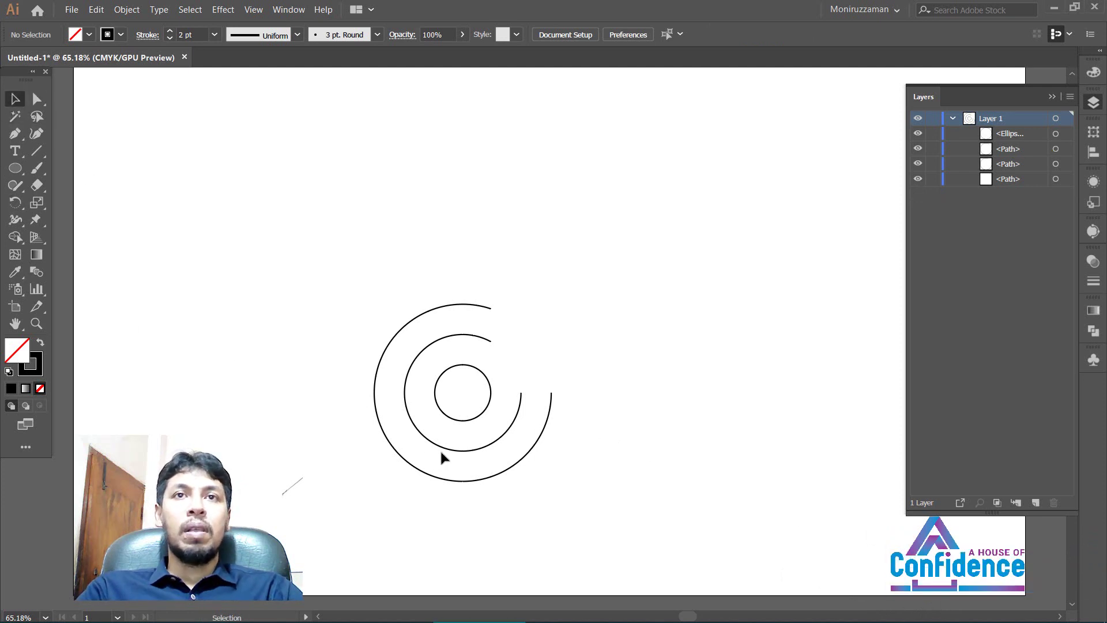
pyautogui.click(484, 420)
pyautogui.click(616, 461)
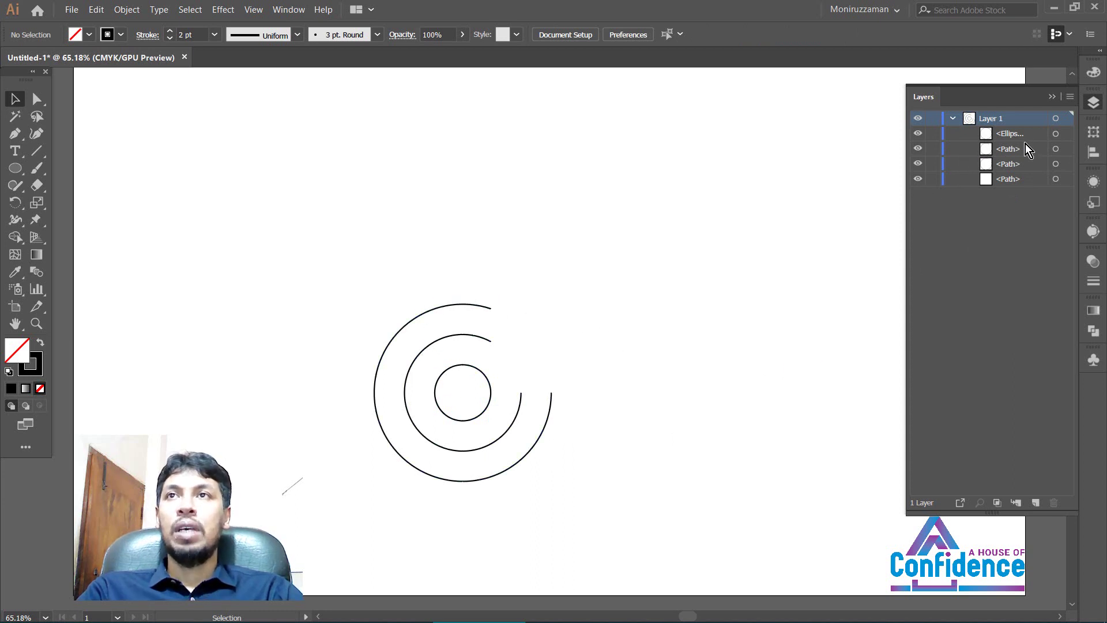
pyautogui.click(1055, 179)
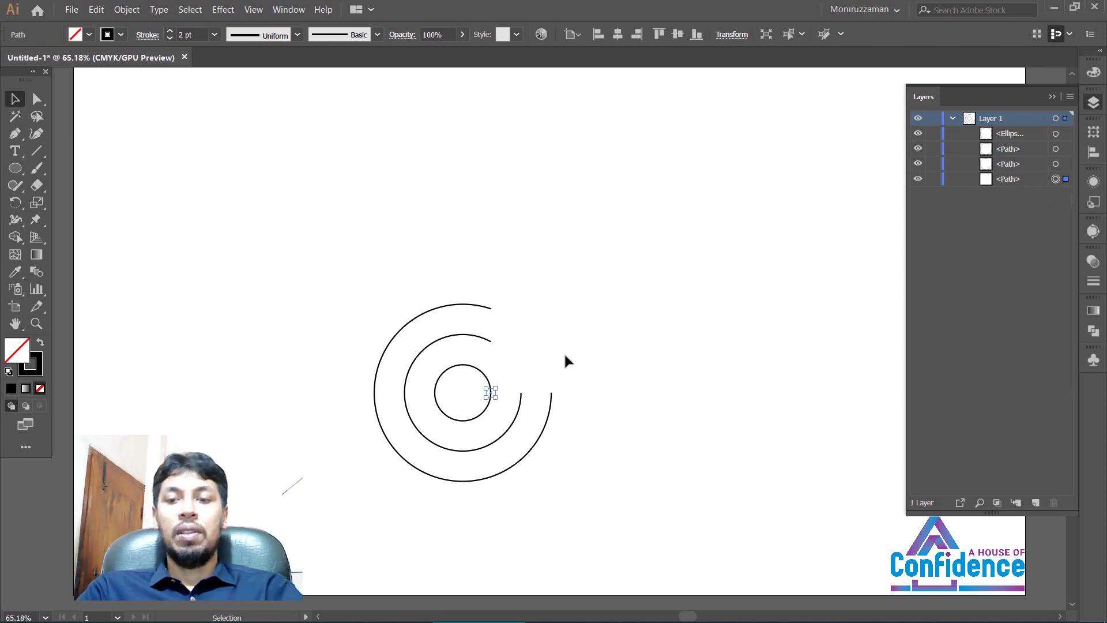
pyautogui.press('Delete')
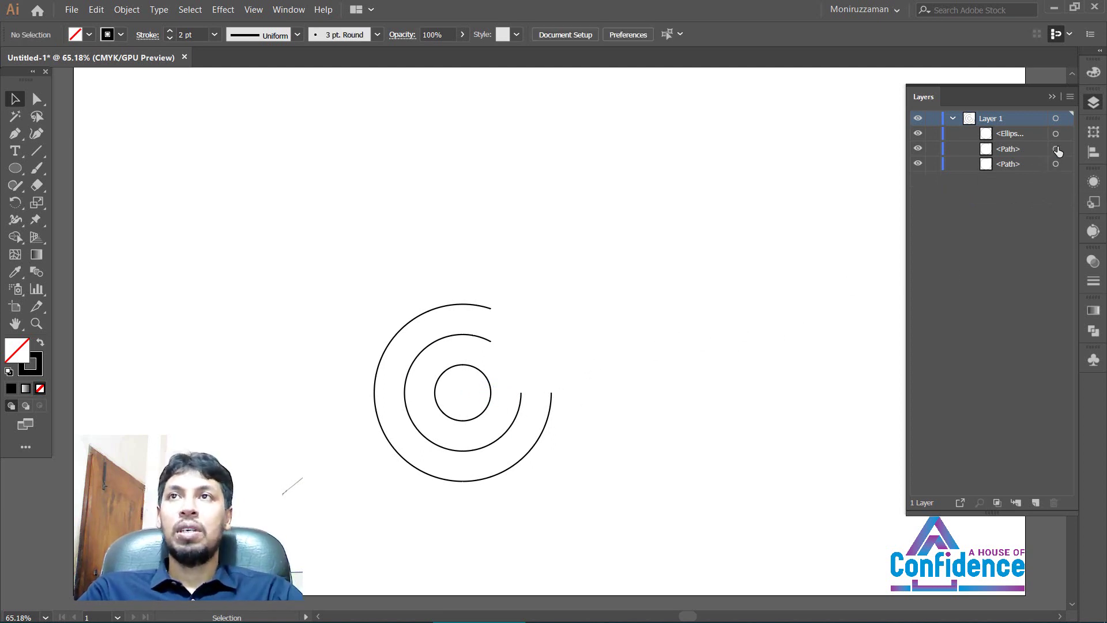
# Select both open arcs and the inner circle and paste a copy of them in front, in place
pyautogui.moveTo(358, 250); pyautogui.dragTo(603, 429)
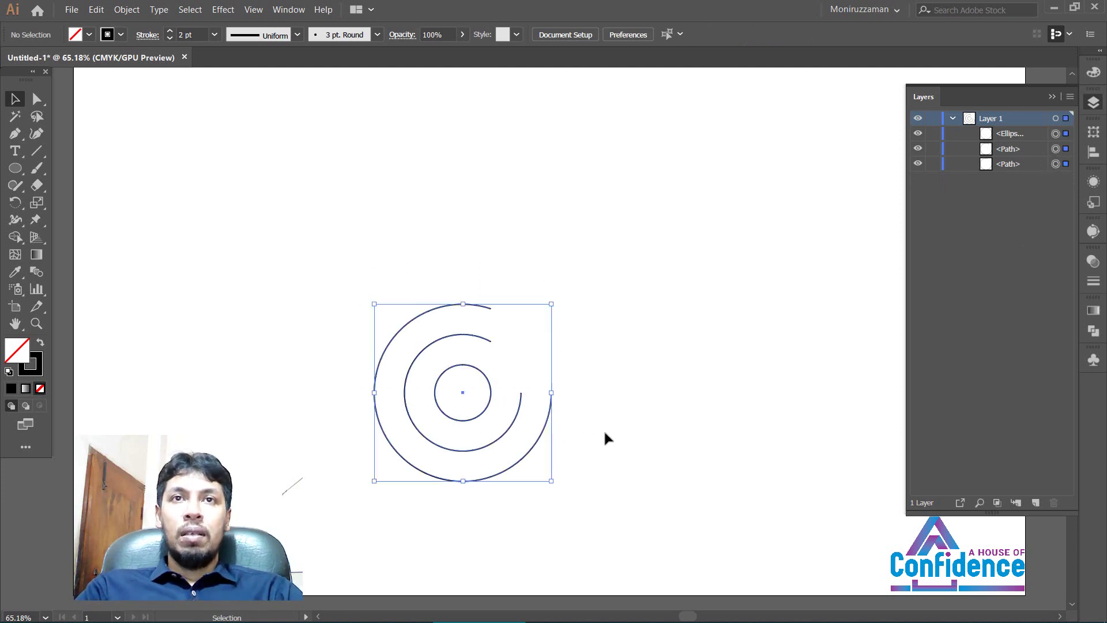
pyautogui.click(681, 405)
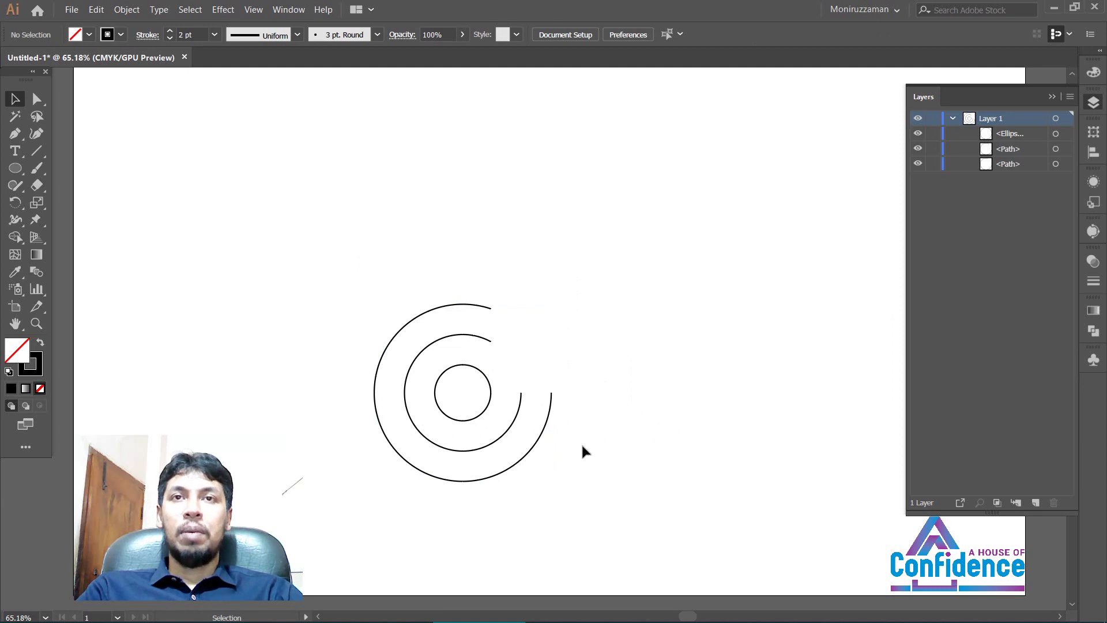
pyautogui.moveTo(581, 442); pyautogui.dragTo(327, 256)
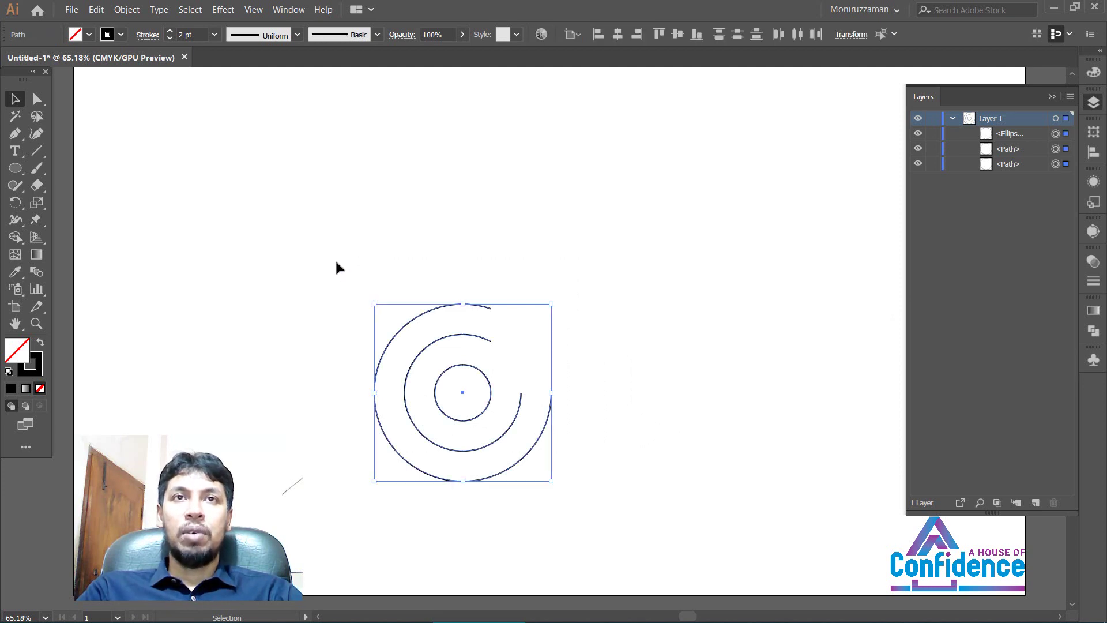
pyautogui.press('a')
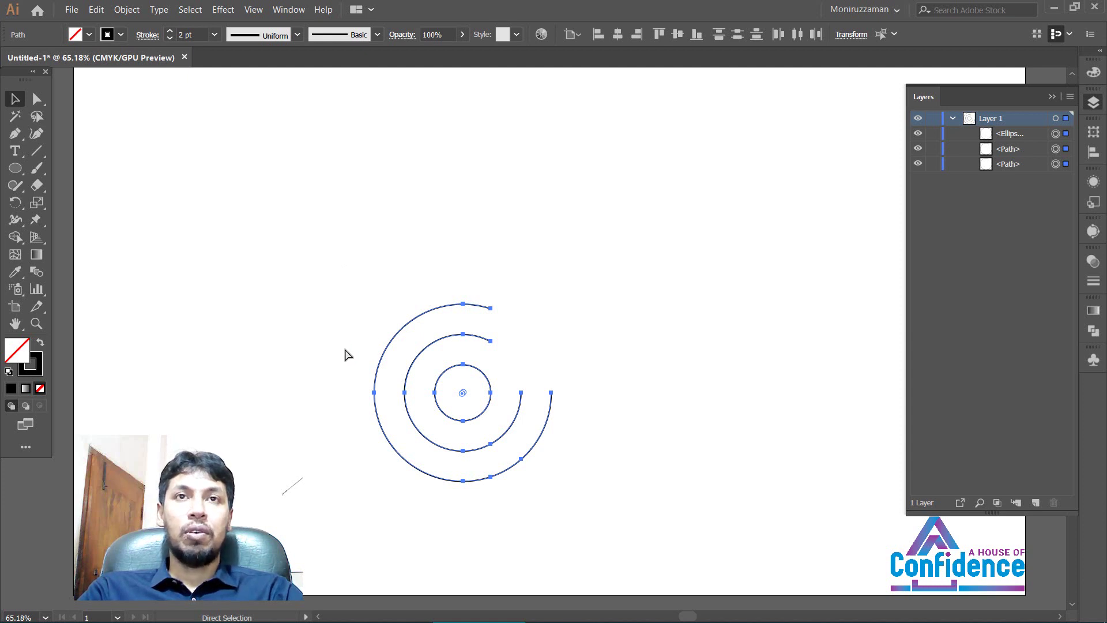
pyautogui.hotkey('ctrl', 'c')
pyautogui.hotkey('ctrl', 'f')
pyautogui.press('v')
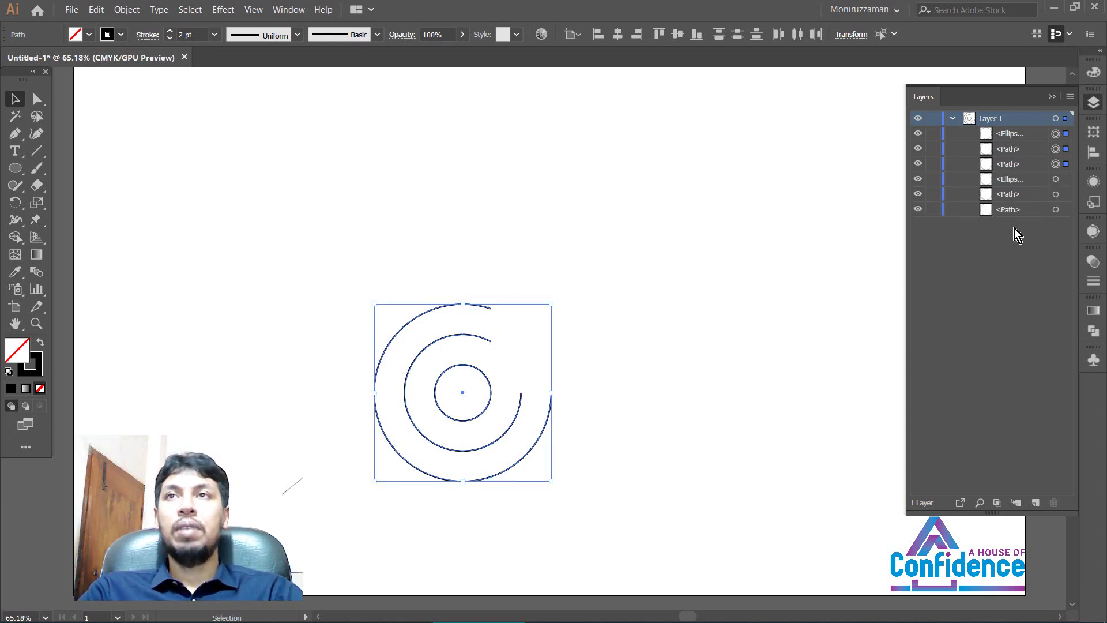
# Hide the original ellipse and two arcs beneath the copies, and delete the inner circle from the visible copy
pyautogui.moveTo(919, 183); pyautogui.dragTo(918, 215)
pyautogui.click(675, 312)
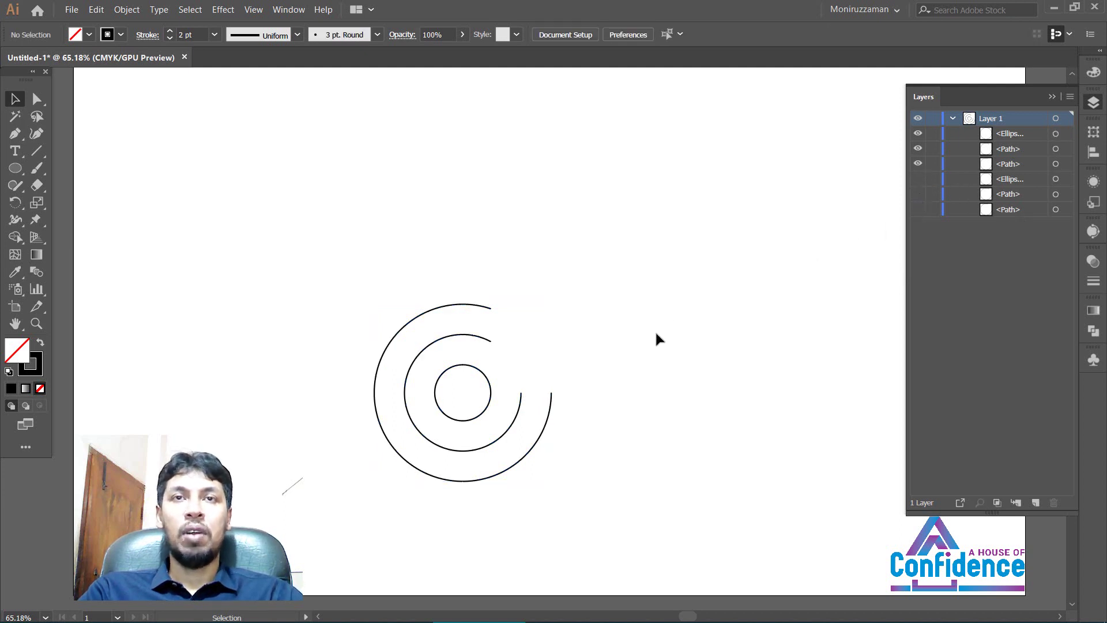
pyautogui.click(484, 409)
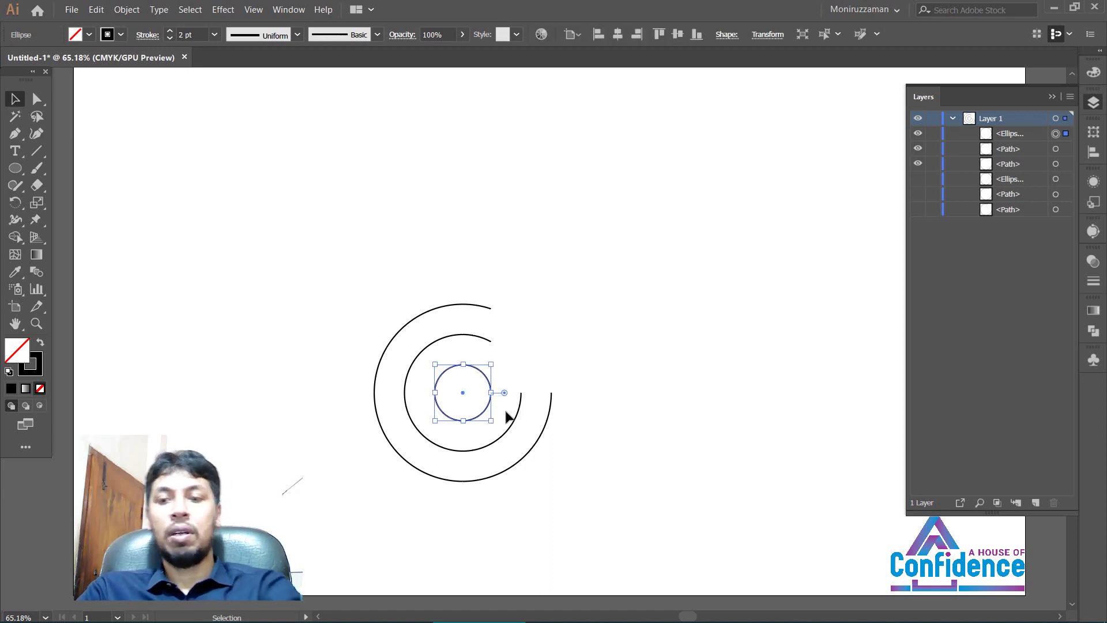
pyautogui.press('Delete')
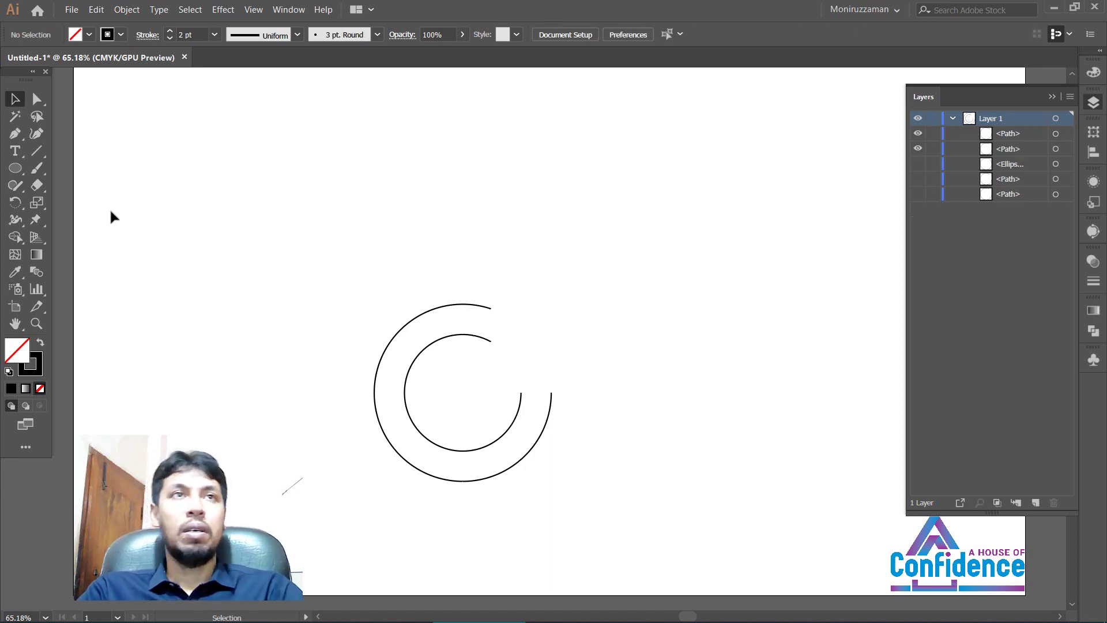
# Draw a vertical stem with the Pen tool from the outer arc's right end up to Y 178 px, across to X 903 px, and down to the inner arc's right end
pyautogui.click(14, 134)
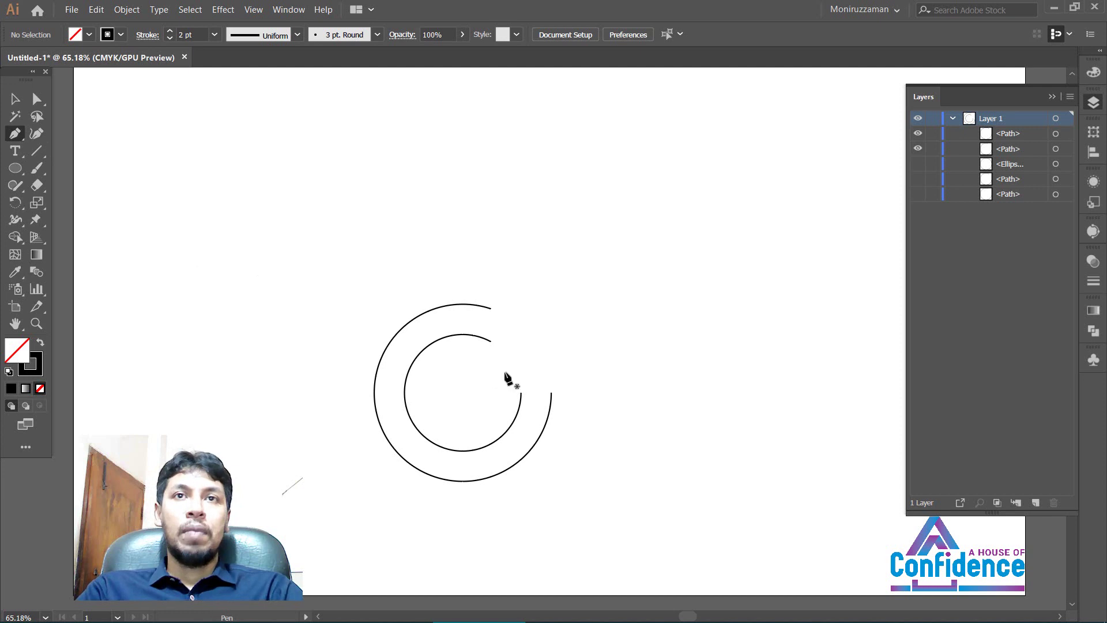
pyautogui.click(551, 393)
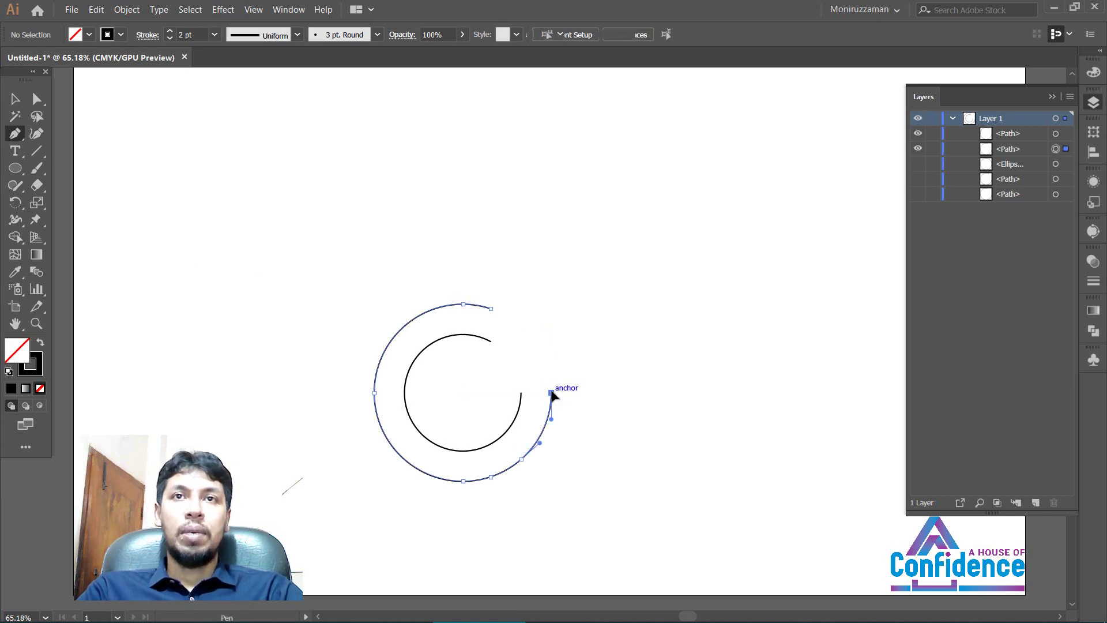
pyautogui.click(551, 150)
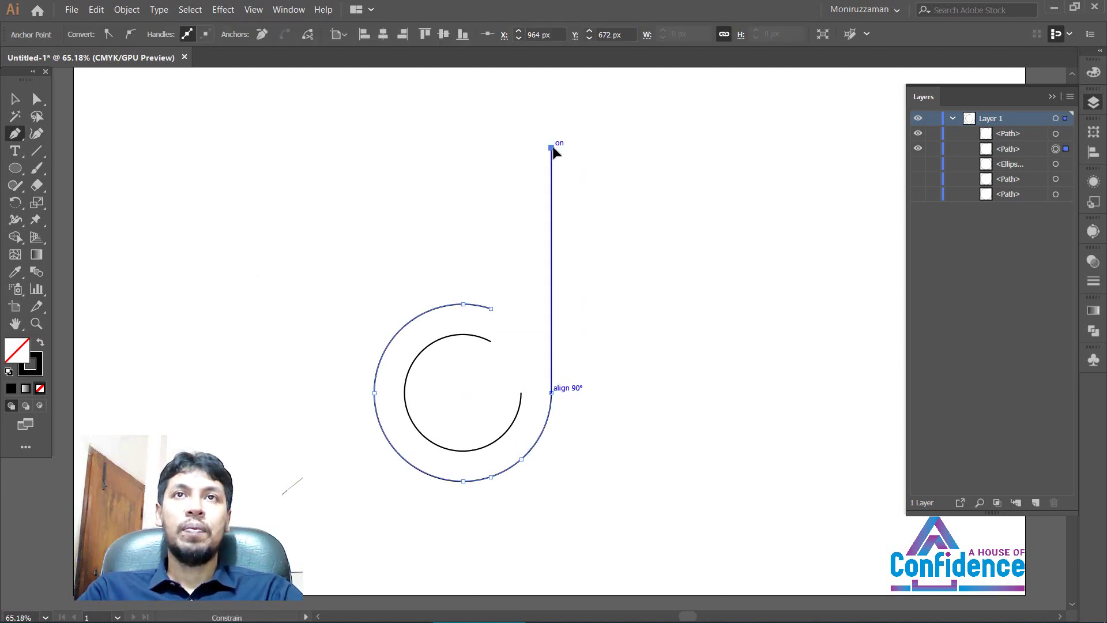
pyautogui.click(522, 149)
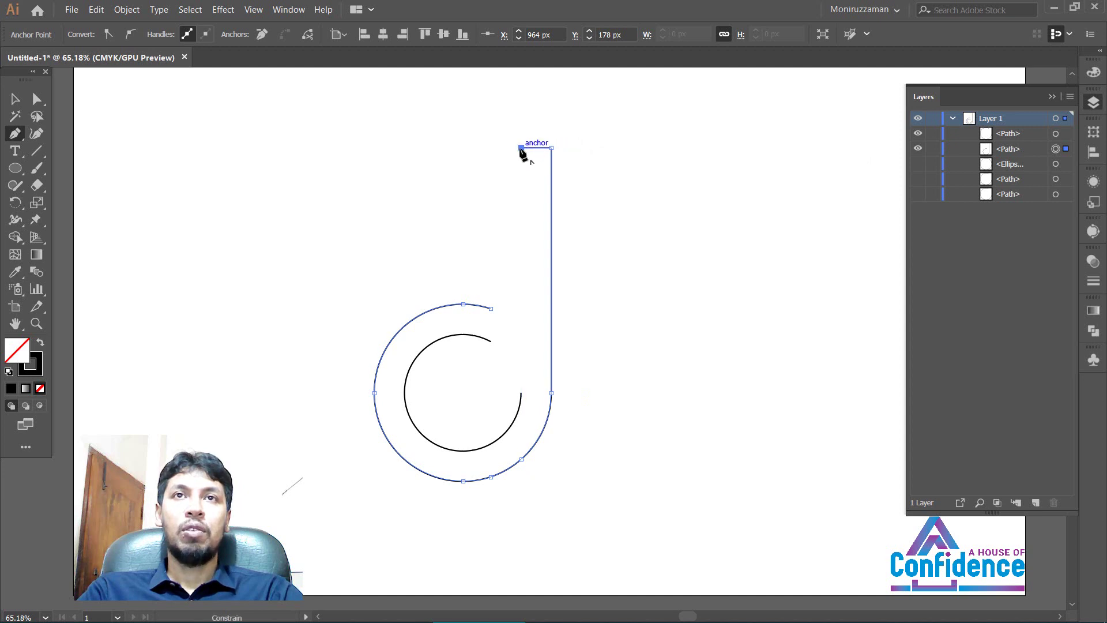
pyautogui.click(522, 393)
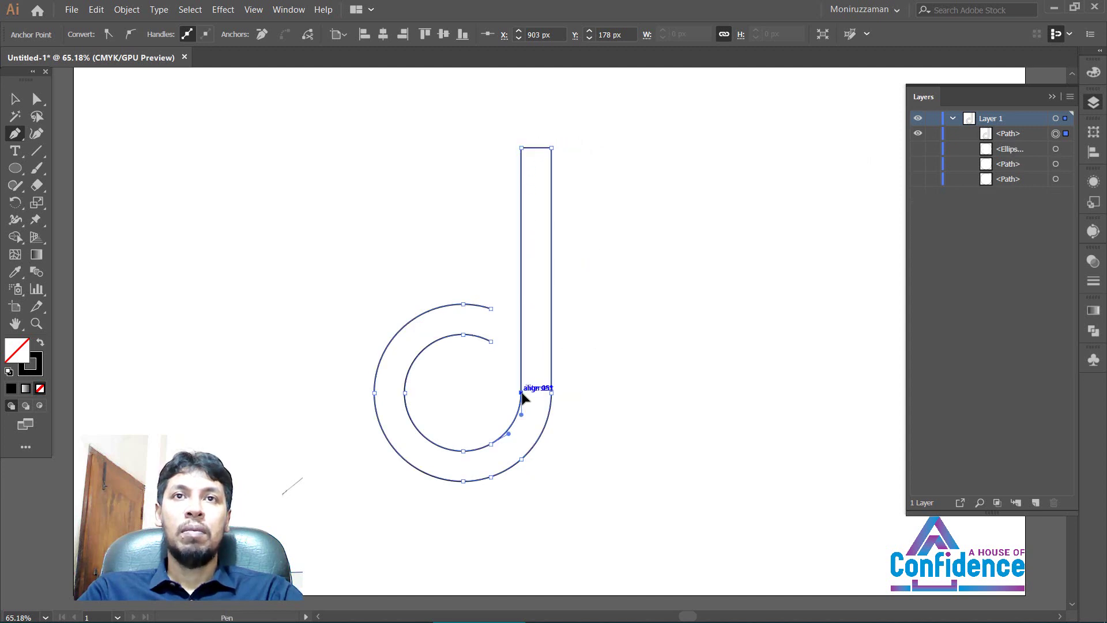
# Close the outline by joining the upper open ends of the two arcs with a straight vertical segment, and deselect the shape
pyautogui.click(491, 342)
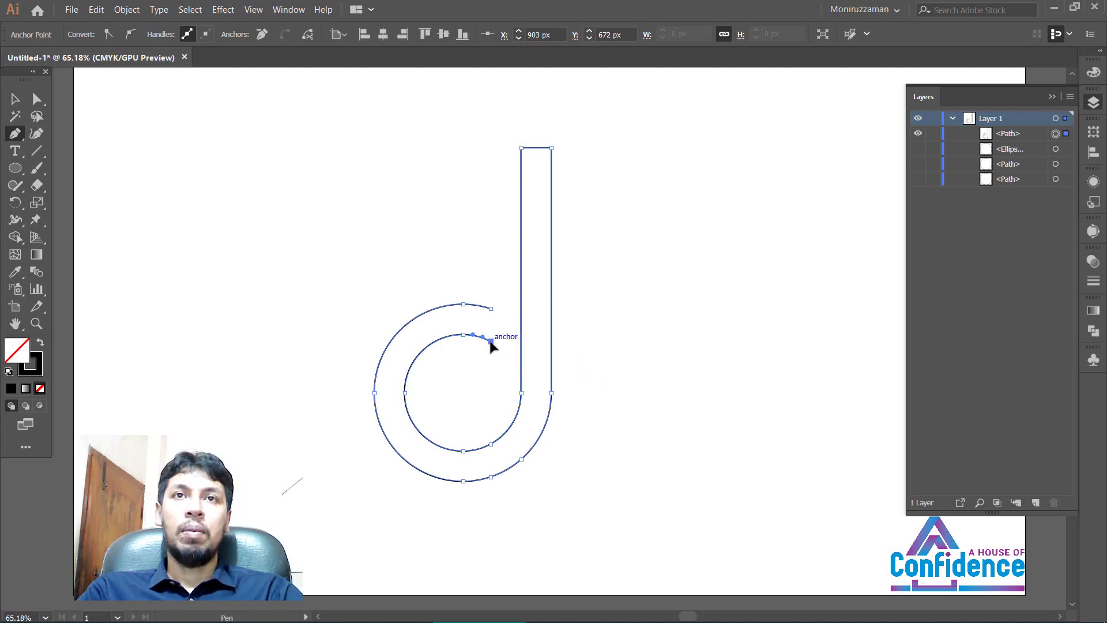
pyautogui.click(491, 308)
pyautogui.click(15, 98)
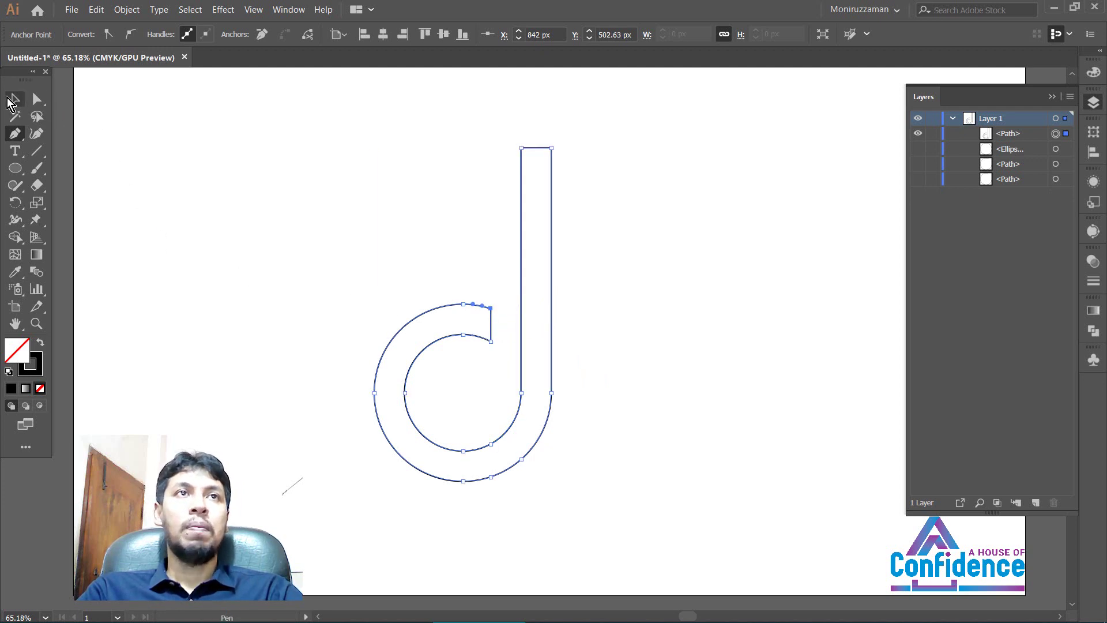
pyautogui.click(267, 192)
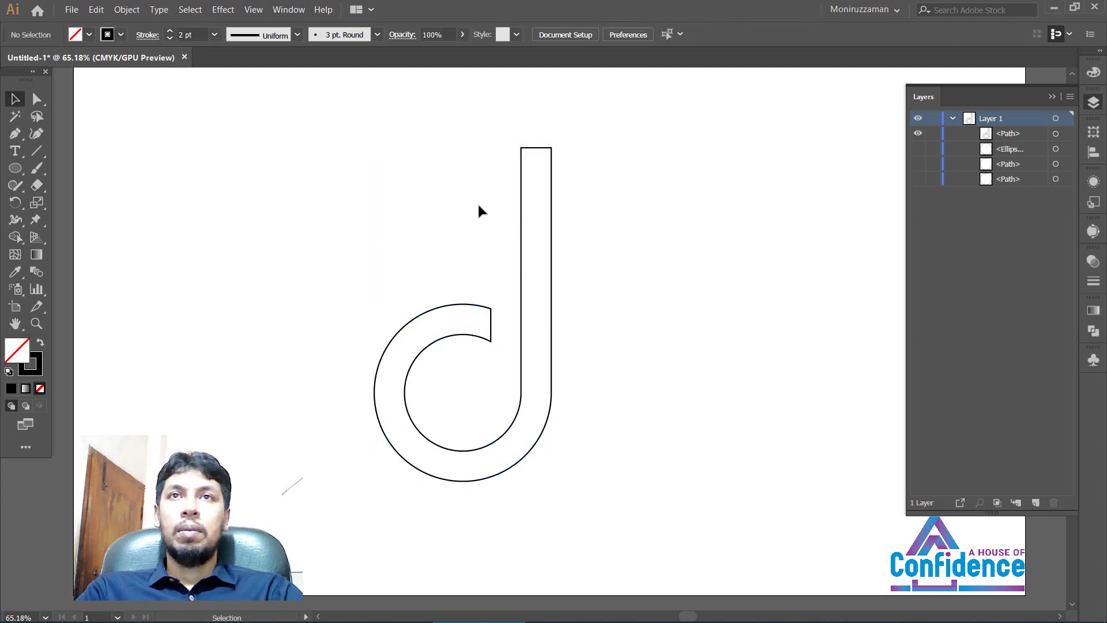
# Hide the closed d-shaped outline, show the original circle and two arcs in its place, and delete the outer arc
pyautogui.click(552, 232)
pyautogui.click(918, 135)
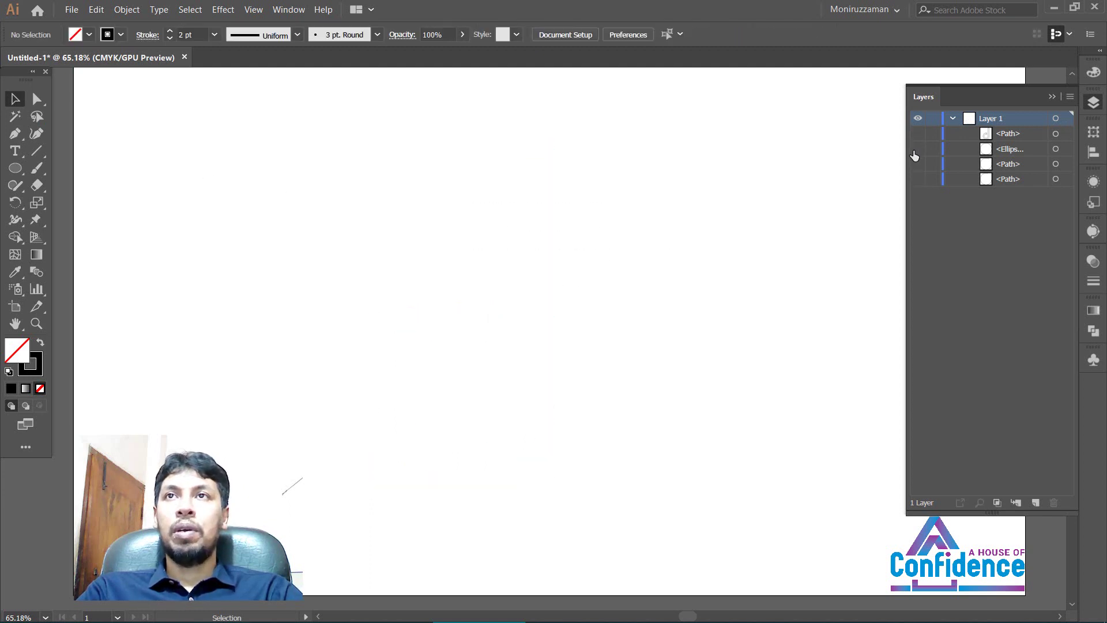
pyautogui.moveTo(917, 179); pyautogui.dragTo(918, 164)
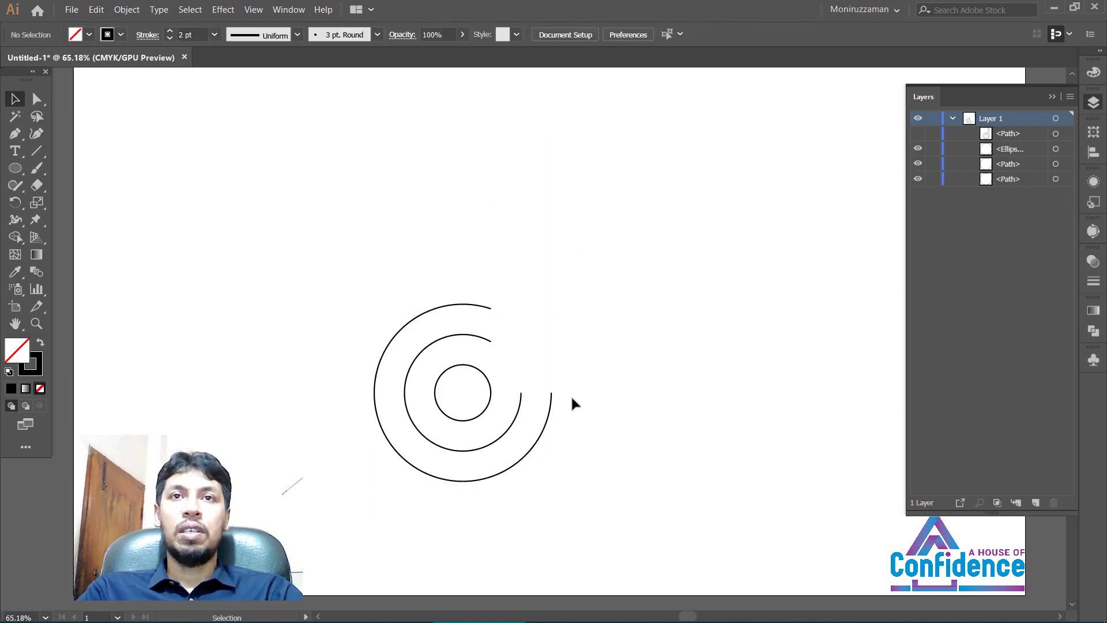
pyautogui.click(549, 419)
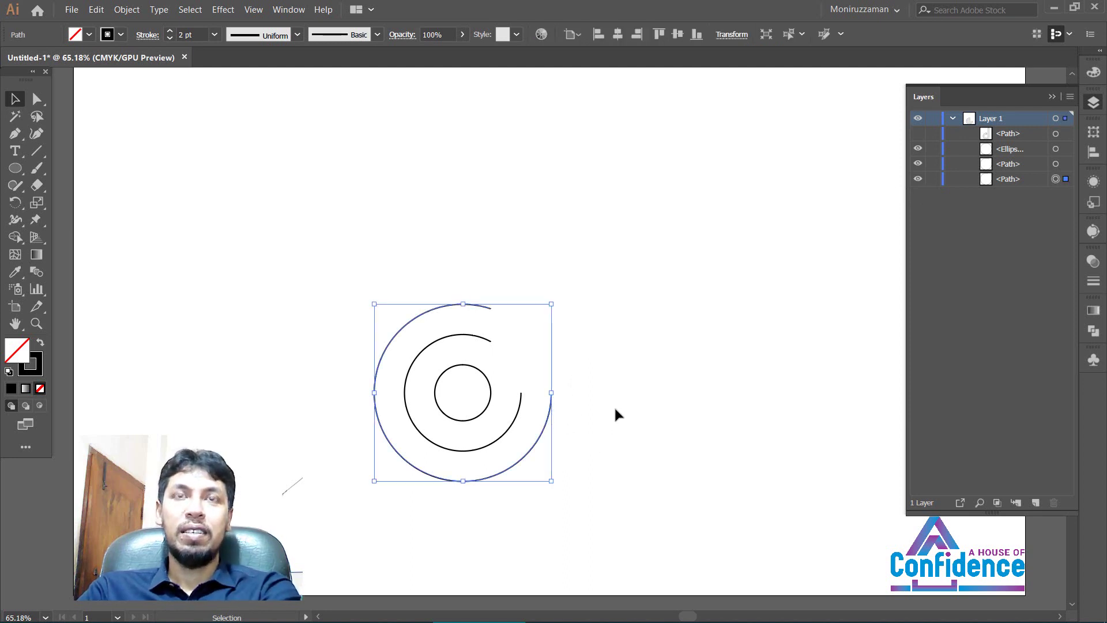
pyautogui.press('Delete')
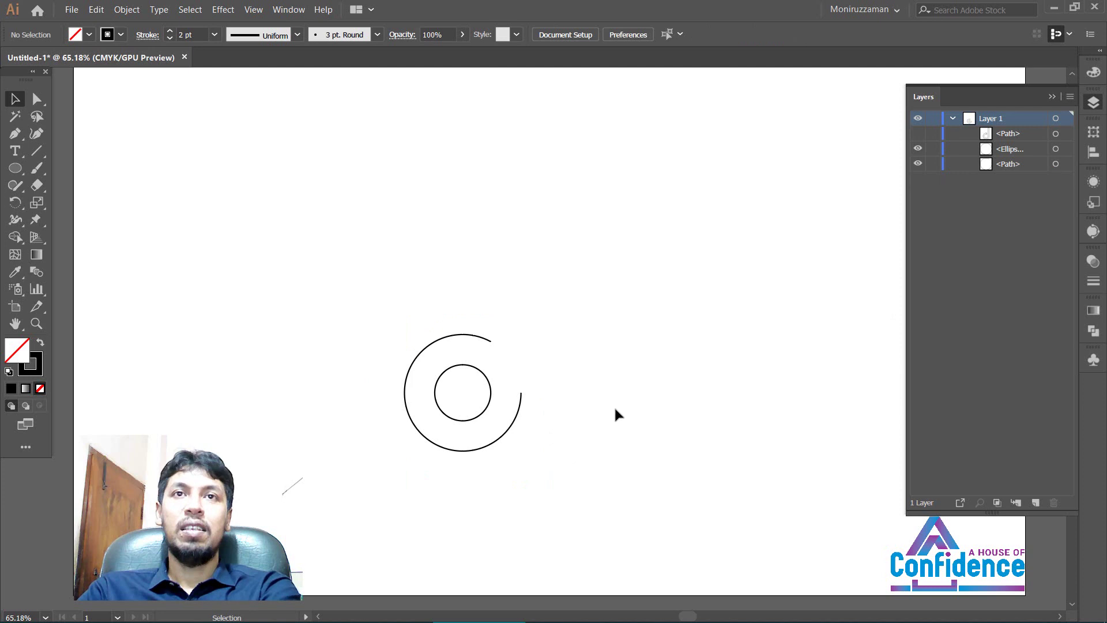
# Select the remaining arc for the Pen tool, and show the d-shaped outline again with its path locked
pyautogui.click(522, 408)
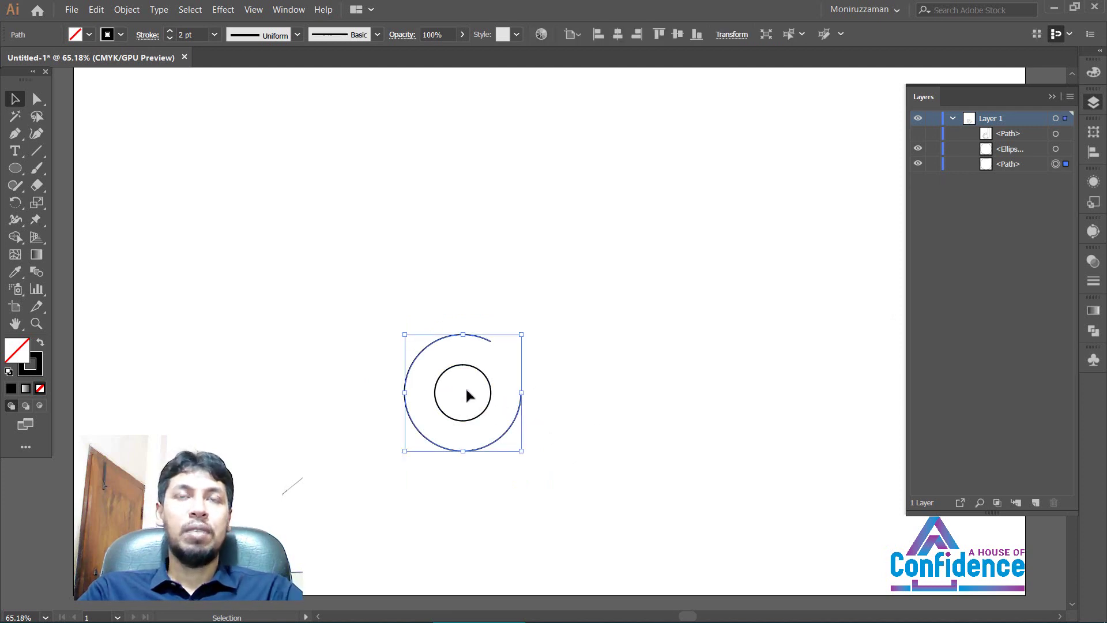
pyautogui.click(14, 136)
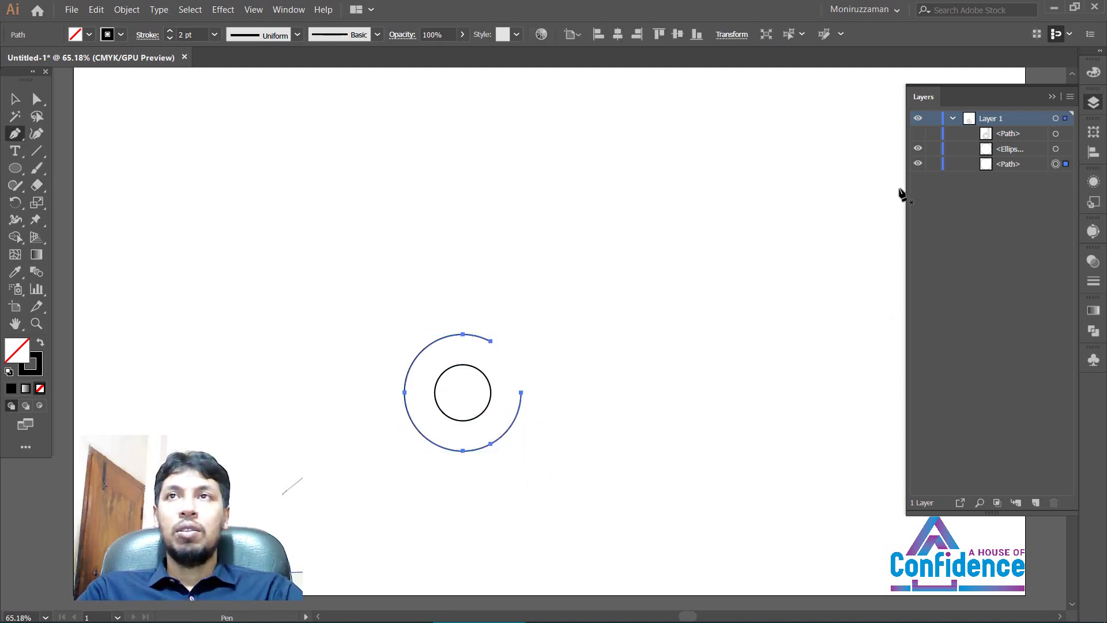
pyautogui.click(918, 133)
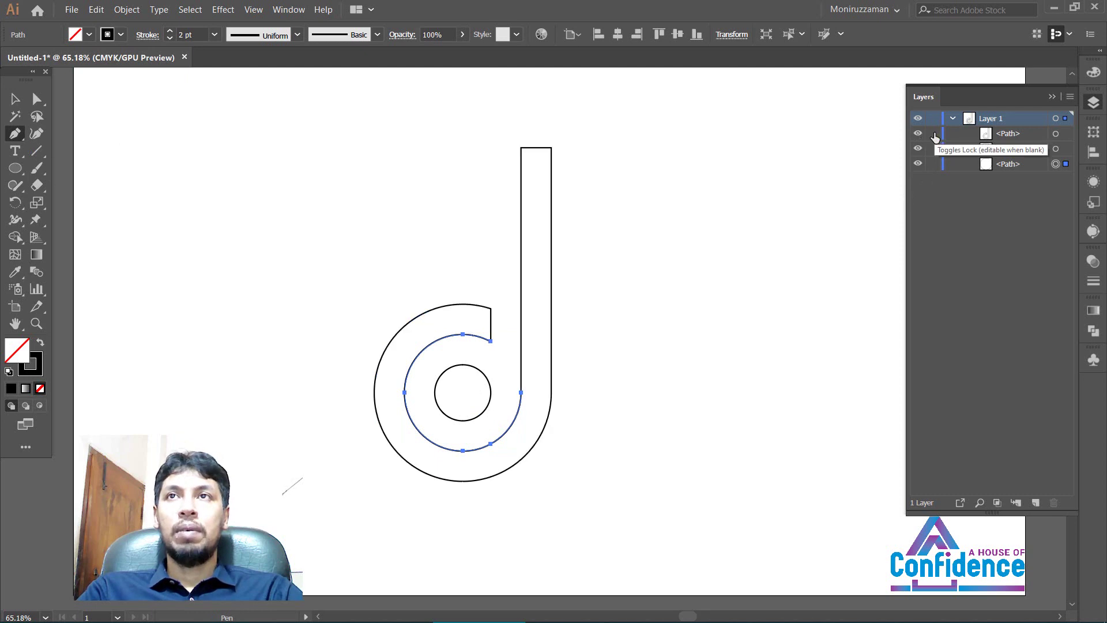
pyautogui.click(934, 134)
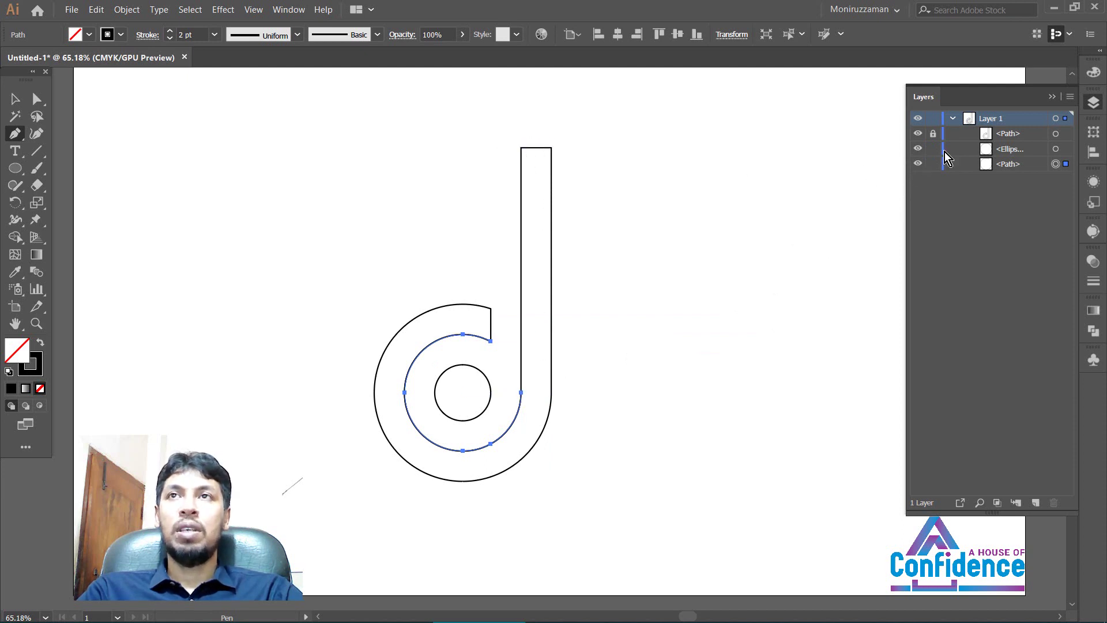
pyautogui.click(933, 134)
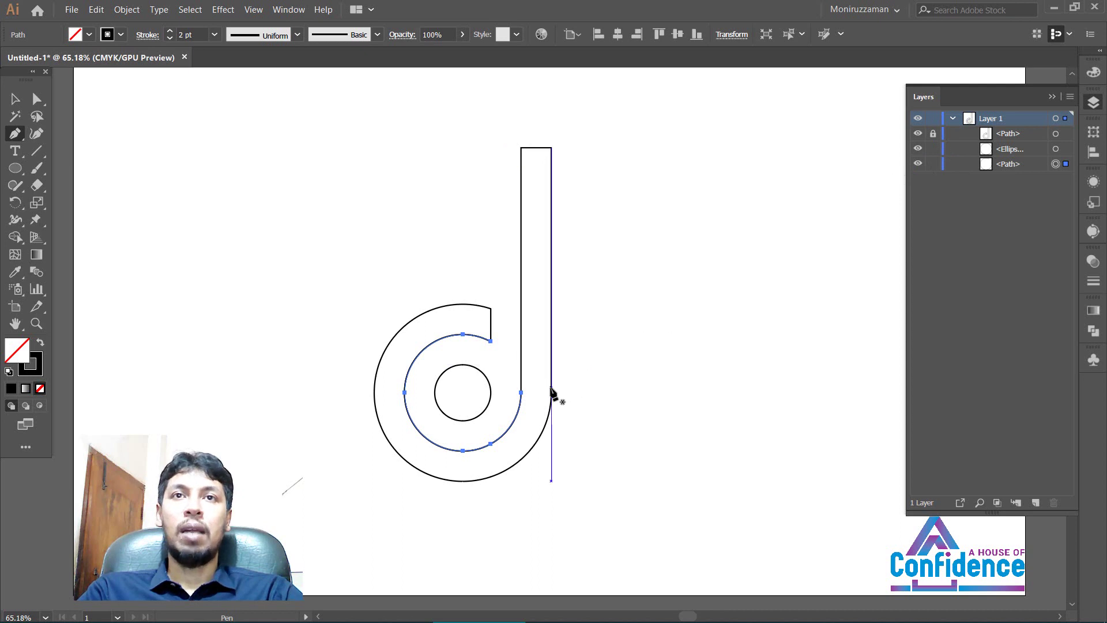
# Draw a stem with the Pen tool from the arc's right end up to Y 178 px, across to X 842 px, and down to close at its upper end
pyautogui.click(522, 394)
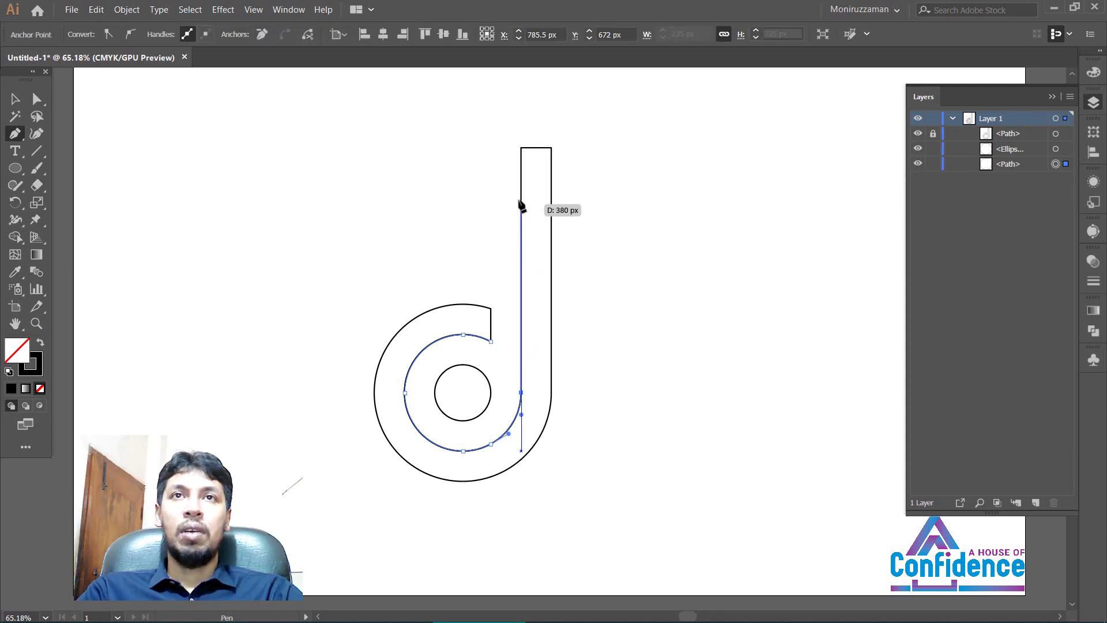
pyautogui.click(521, 149)
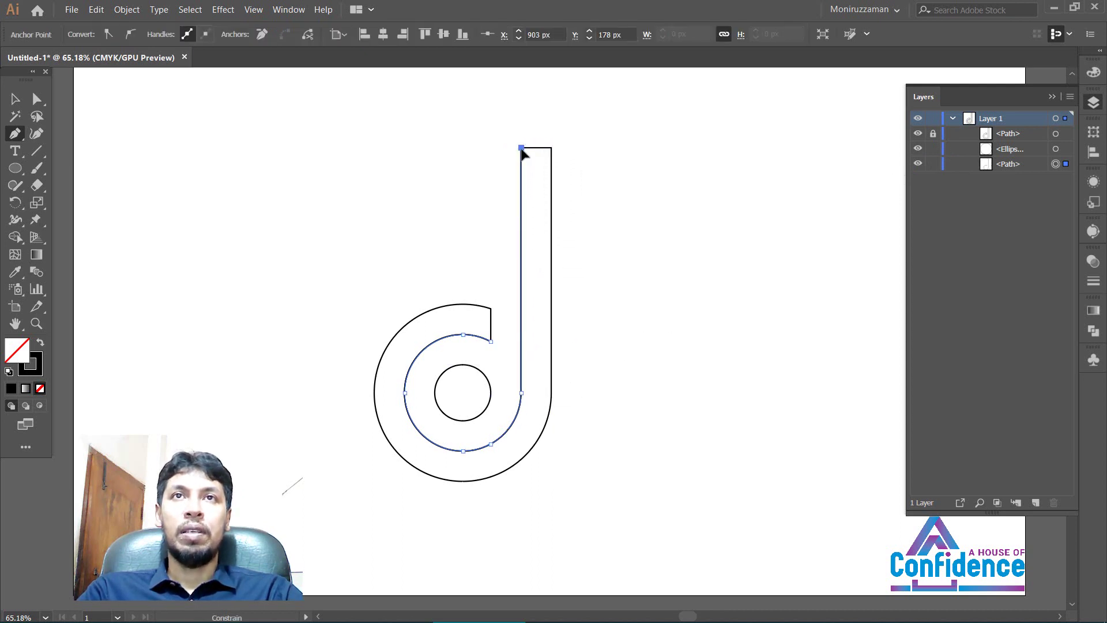
pyautogui.click(490, 148)
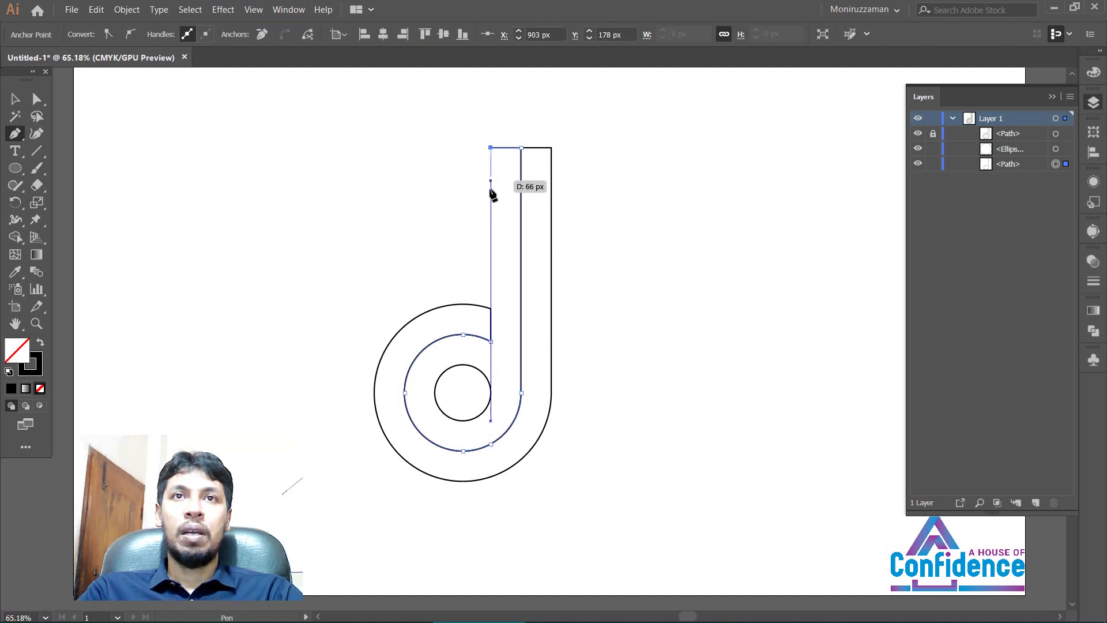
pyautogui.click(491, 341)
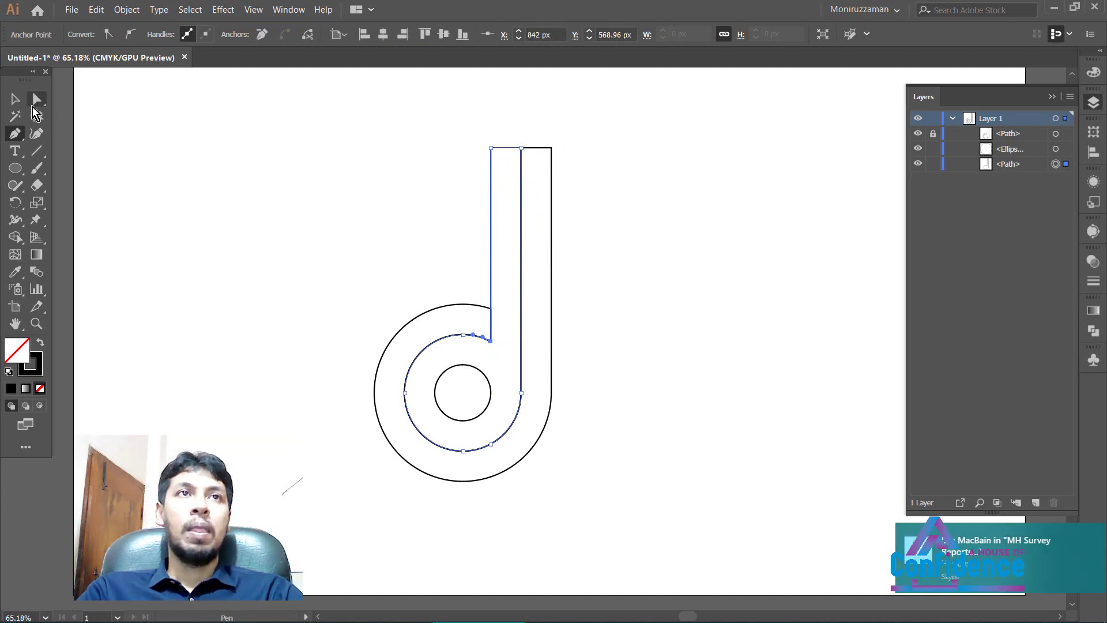
pyautogui.click(15, 100)
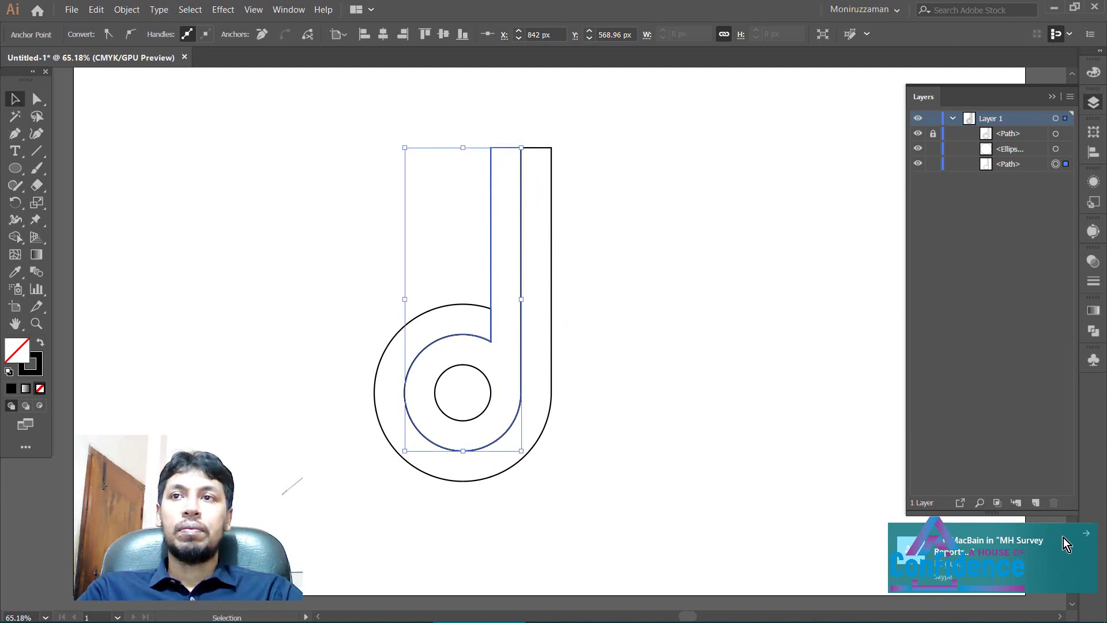
pyautogui.click(1087, 538)
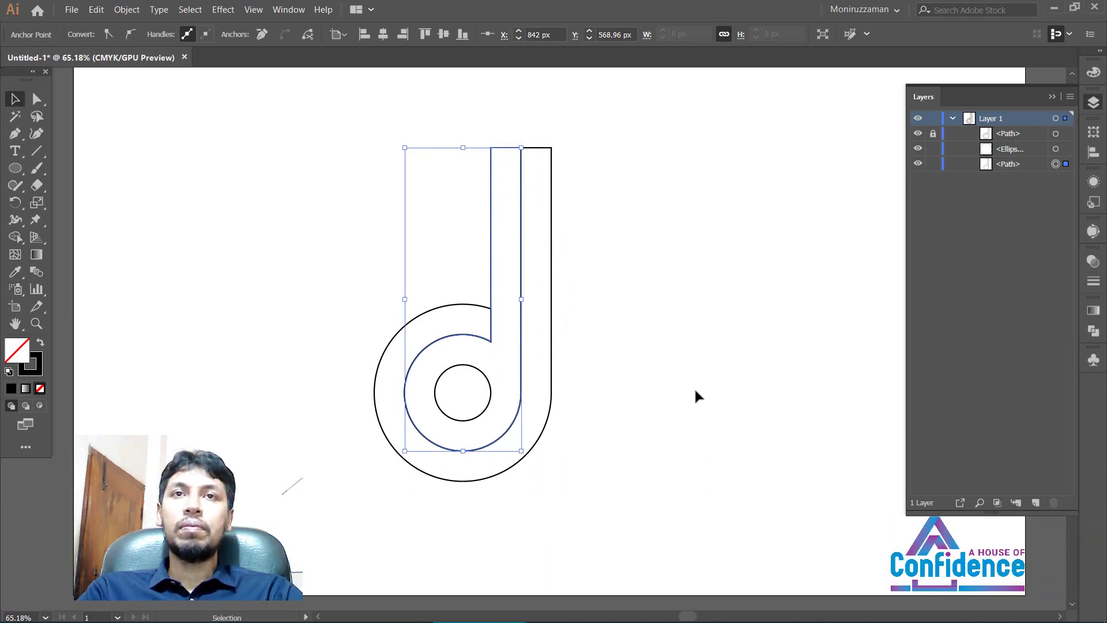
pyautogui.click(629, 415)
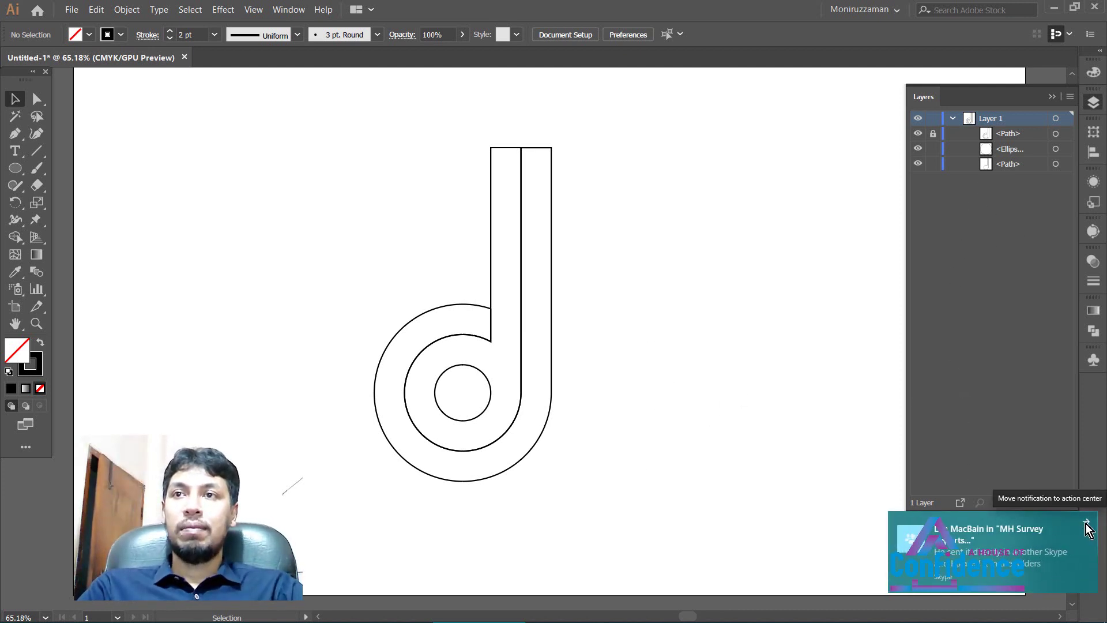
# Unlock the larger d-shaped outline and hide it, leaving the new stemmed shape and the inner circle visible
pyautogui.click(1086, 523)
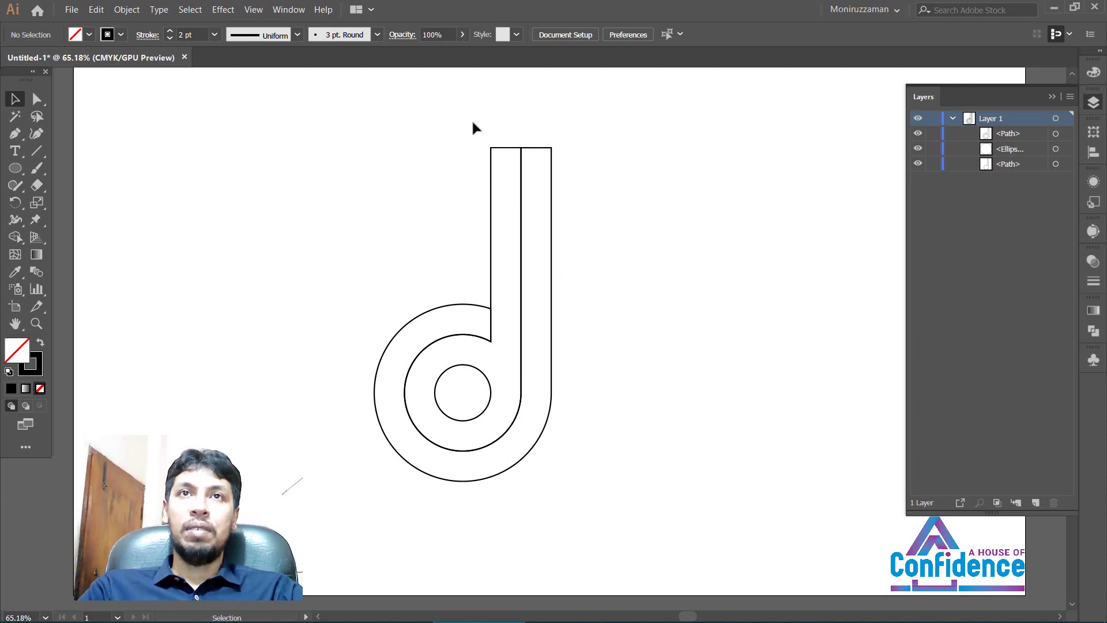
pyautogui.moveTo(472, 123); pyautogui.dragTo(530, 164)
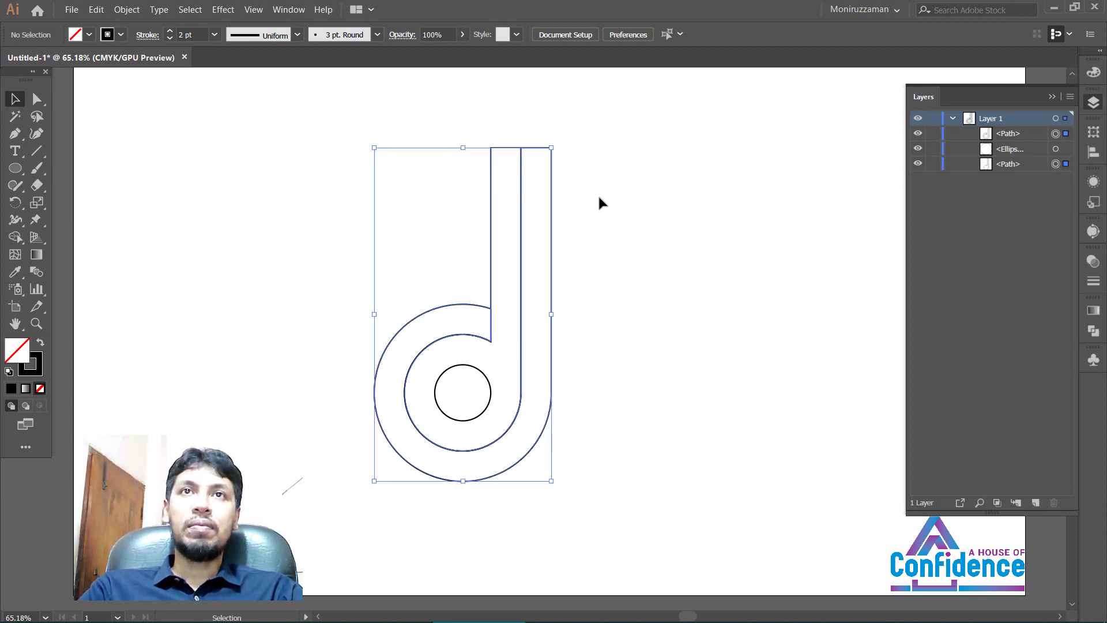
pyautogui.click(644, 197)
pyautogui.click(917, 134)
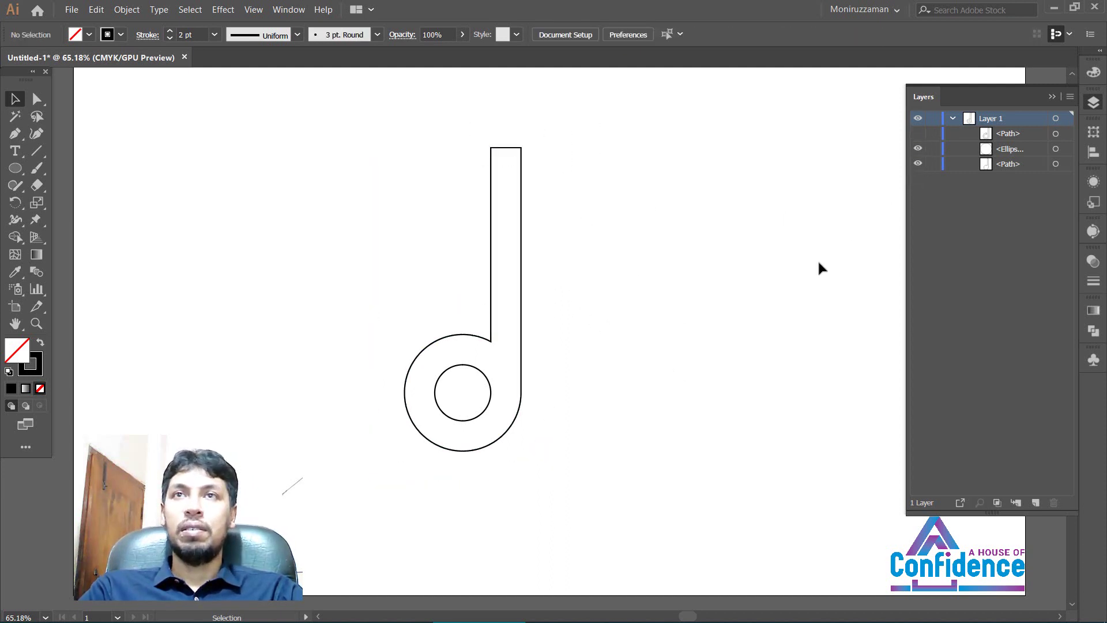
# Select the stemmed shape together with the inner circle and subtract the circle from it with Minus Front
pyautogui.moveTo(469, 397); pyautogui.dragTo(468, 398)
pyautogui.click(571, 406)
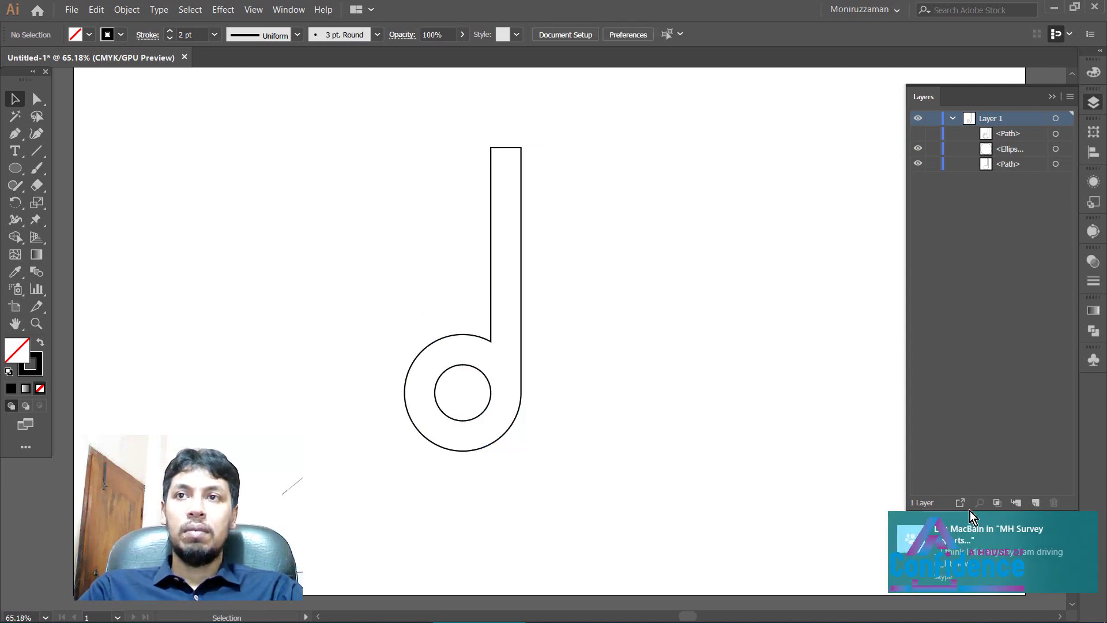
pyautogui.click(1086, 522)
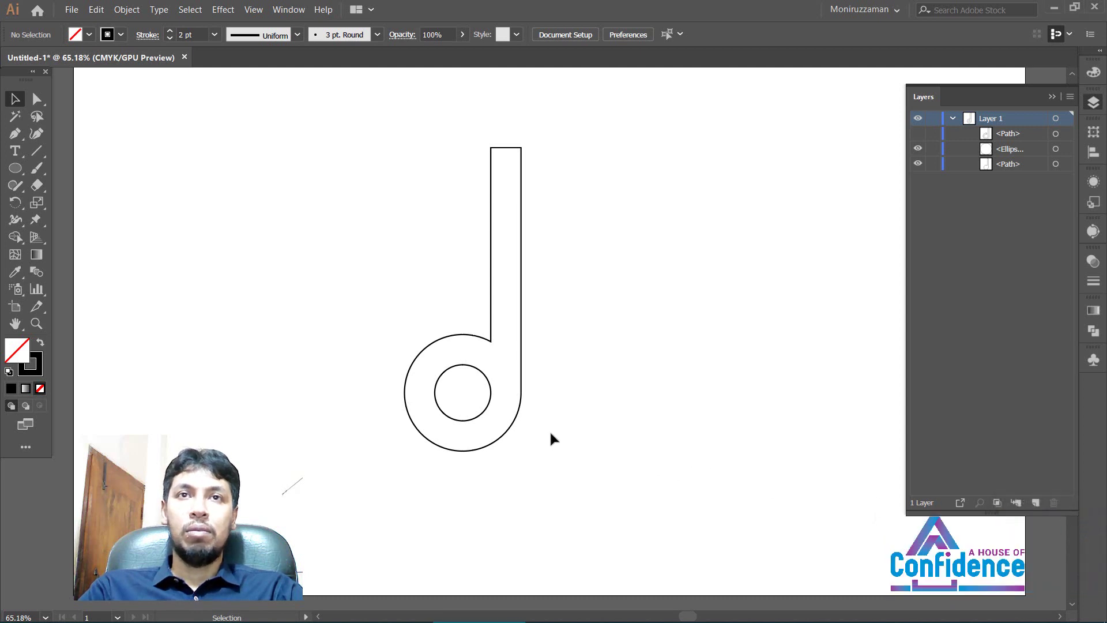
pyautogui.moveTo(557, 414); pyautogui.dragTo(490, 389)
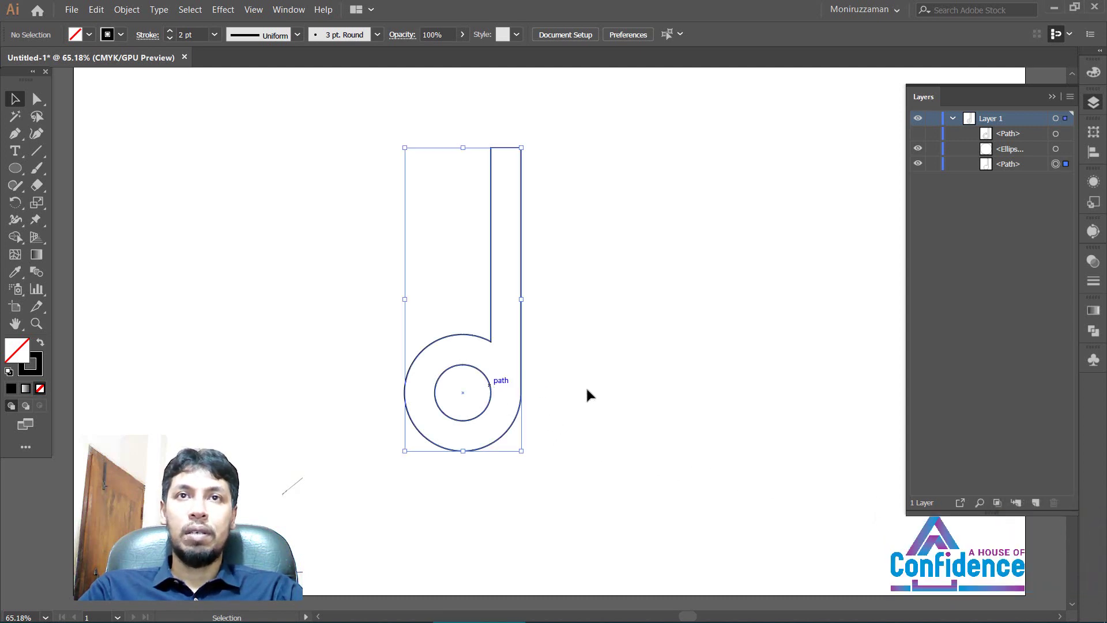
pyautogui.click(586, 386)
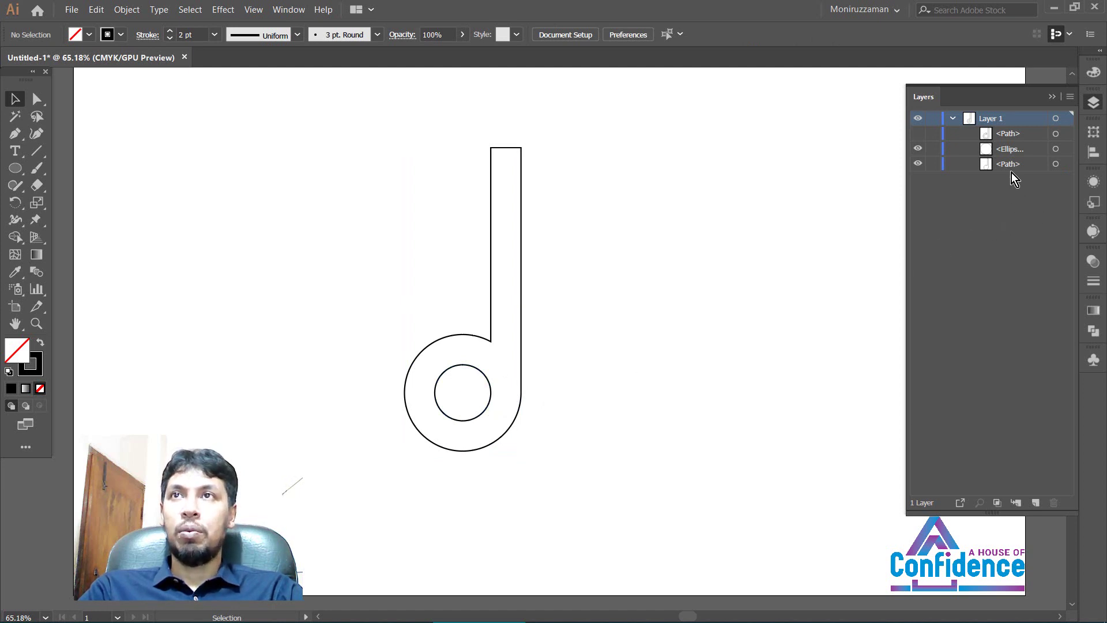
pyautogui.click(1056, 149)
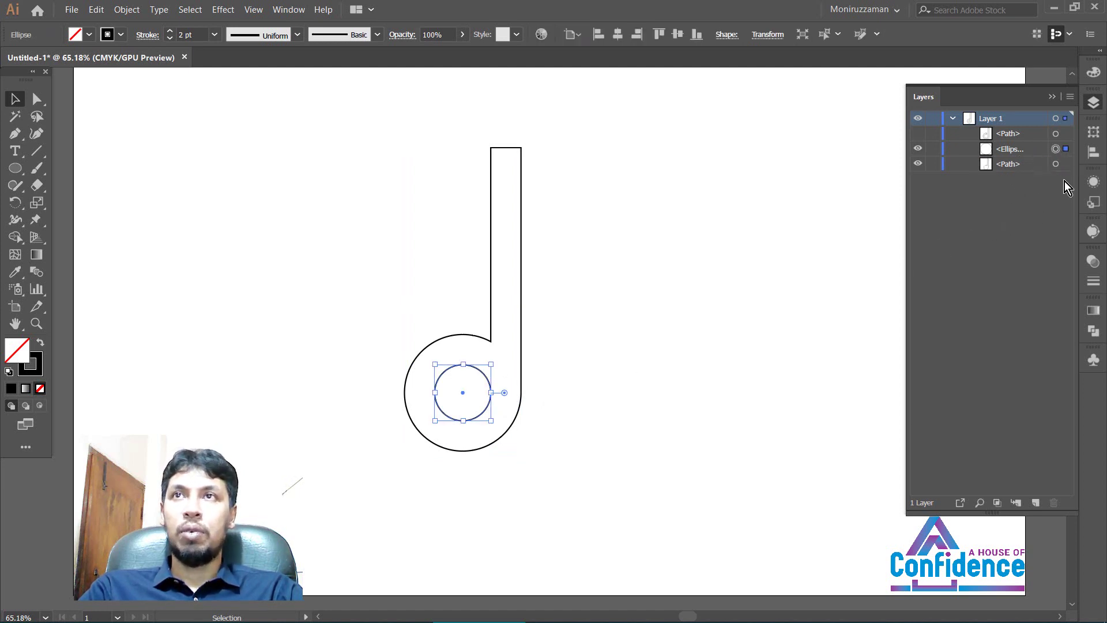
pyautogui.moveTo(591, 433); pyautogui.dragTo(446, 401)
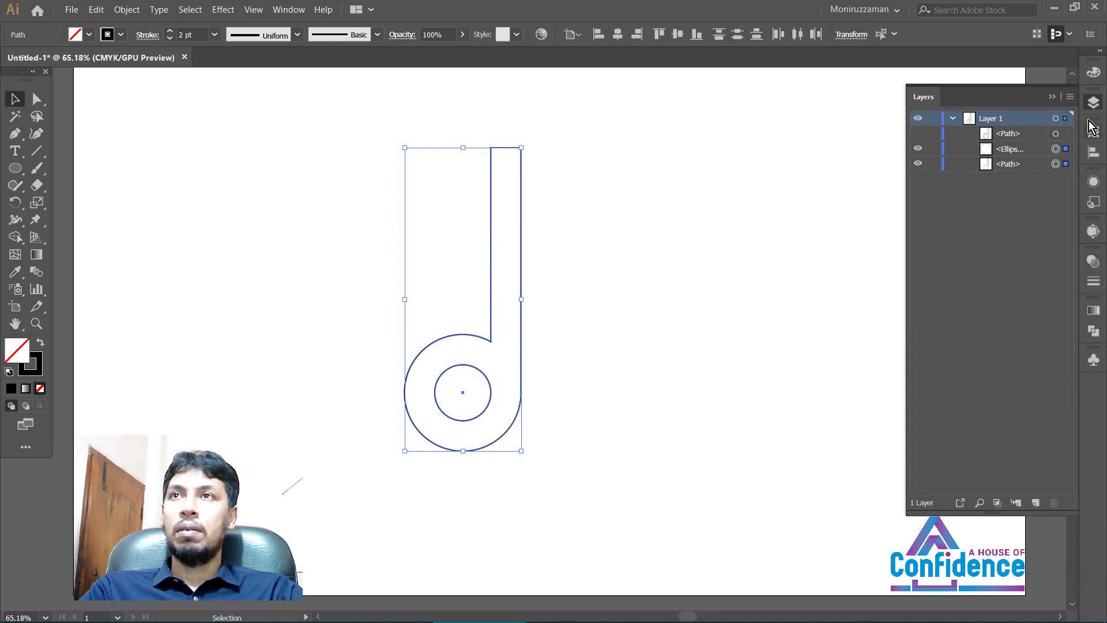
pyautogui.click(1093, 331)
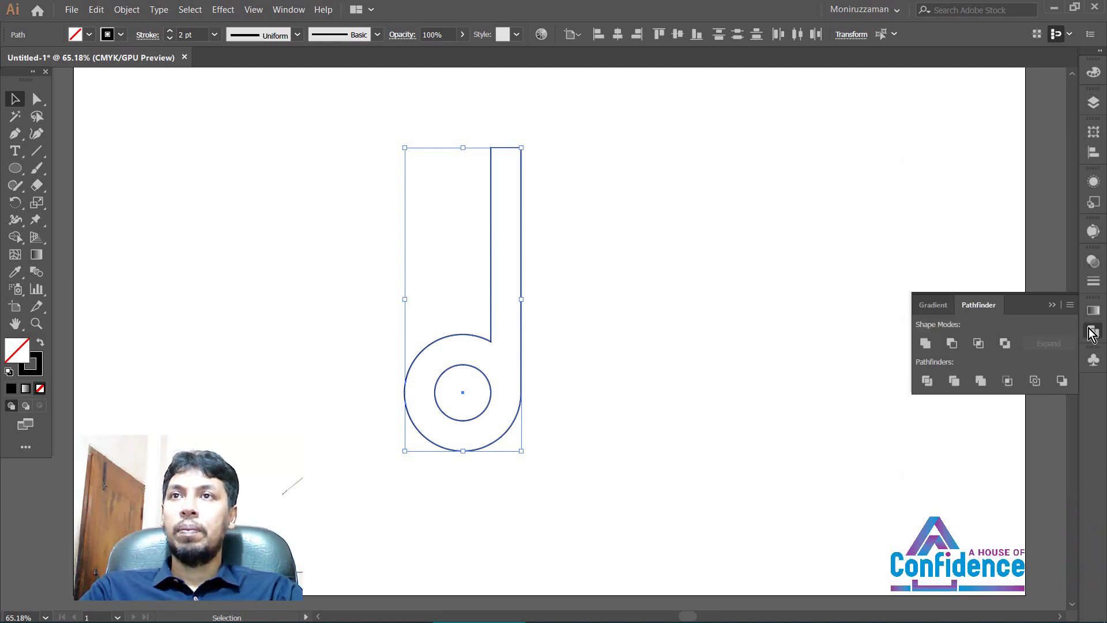
pyautogui.click(954, 346)
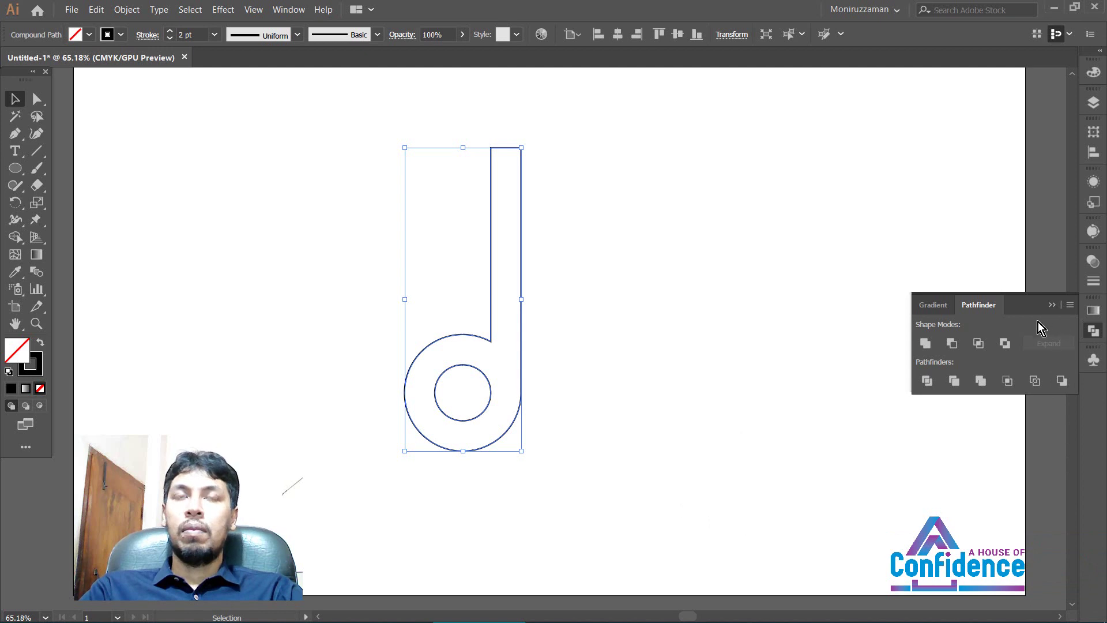
# Set the compound shape's stroke to None
pyautogui.moveTo(615, 416); pyautogui.dragTo(420, 375)
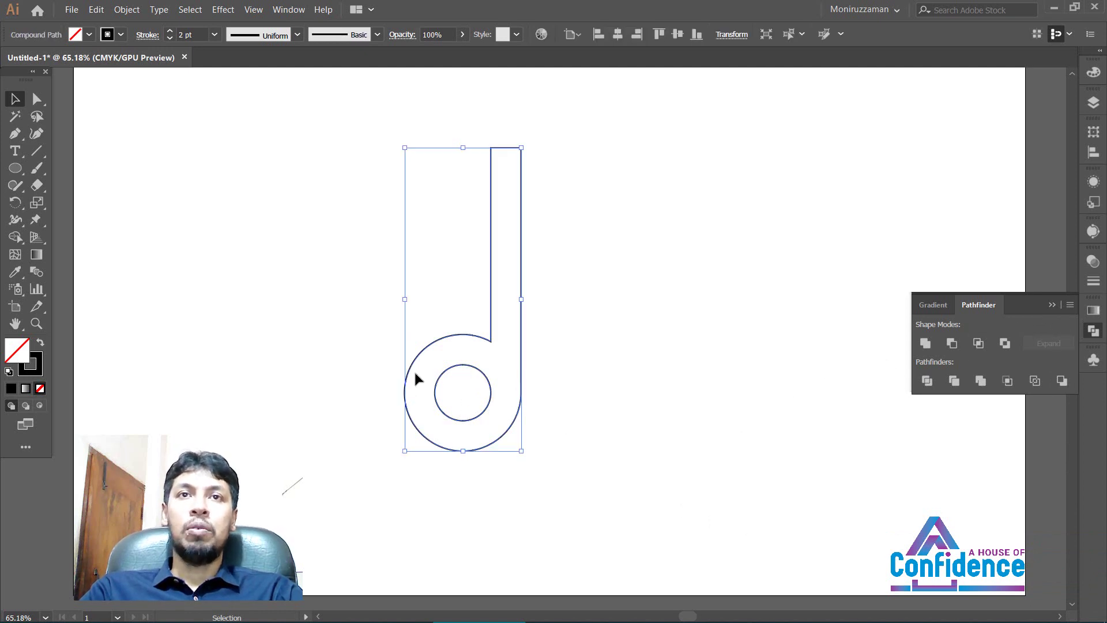
pyautogui.click(37, 375)
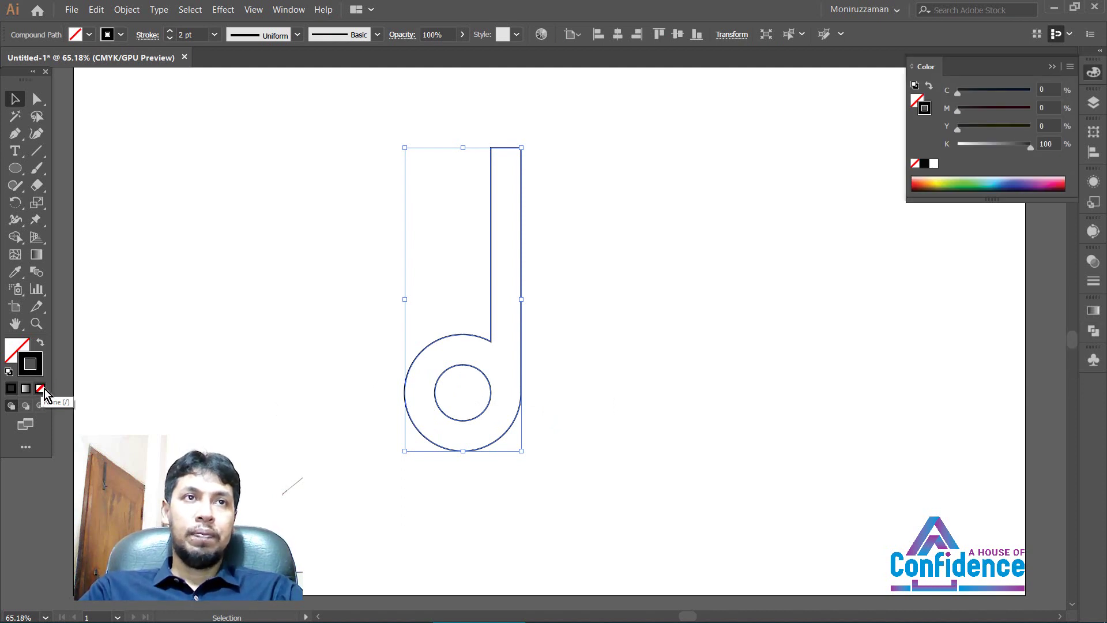
pyautogui.click(43, 390)
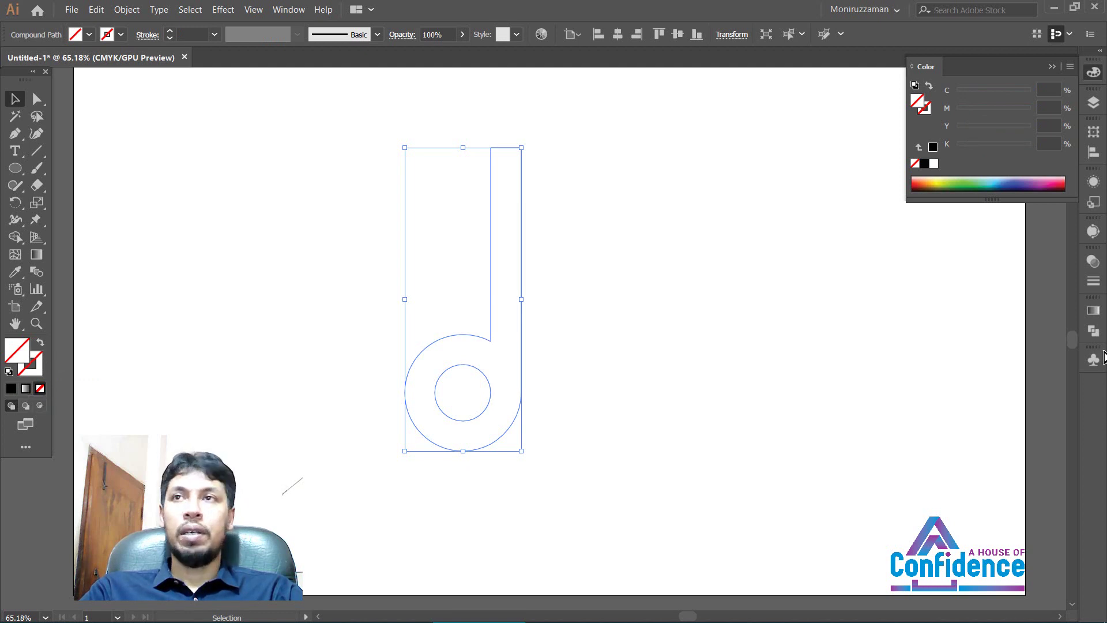
# Fill the compound shape with a linear white-to-black gradient and deselect it
pyautogui.click(1094, 310)
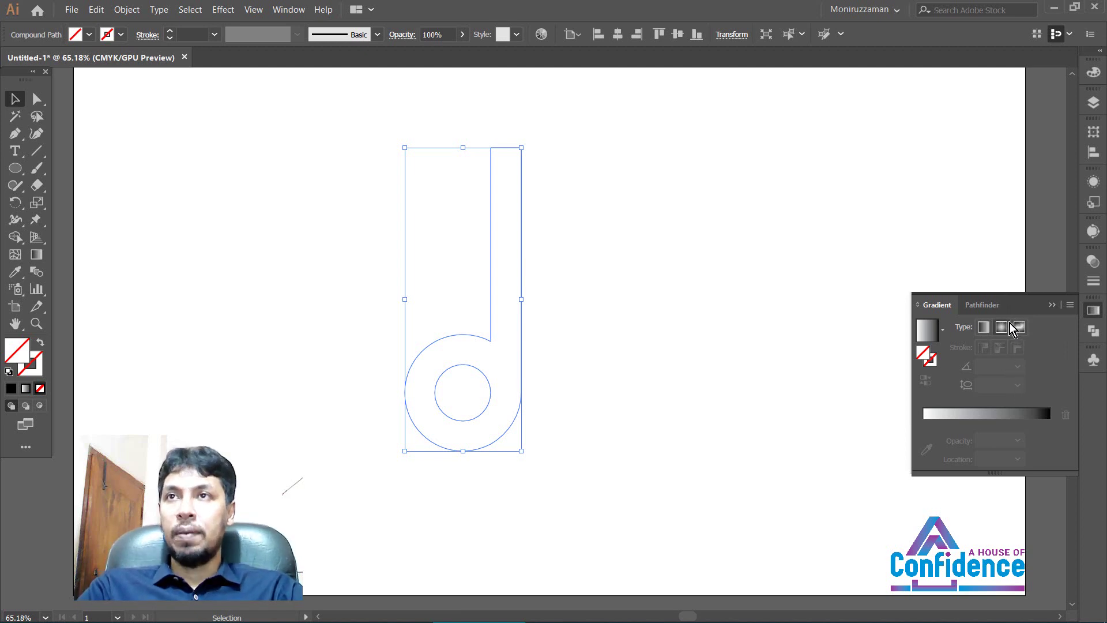
pyautogui.click(992, 416)
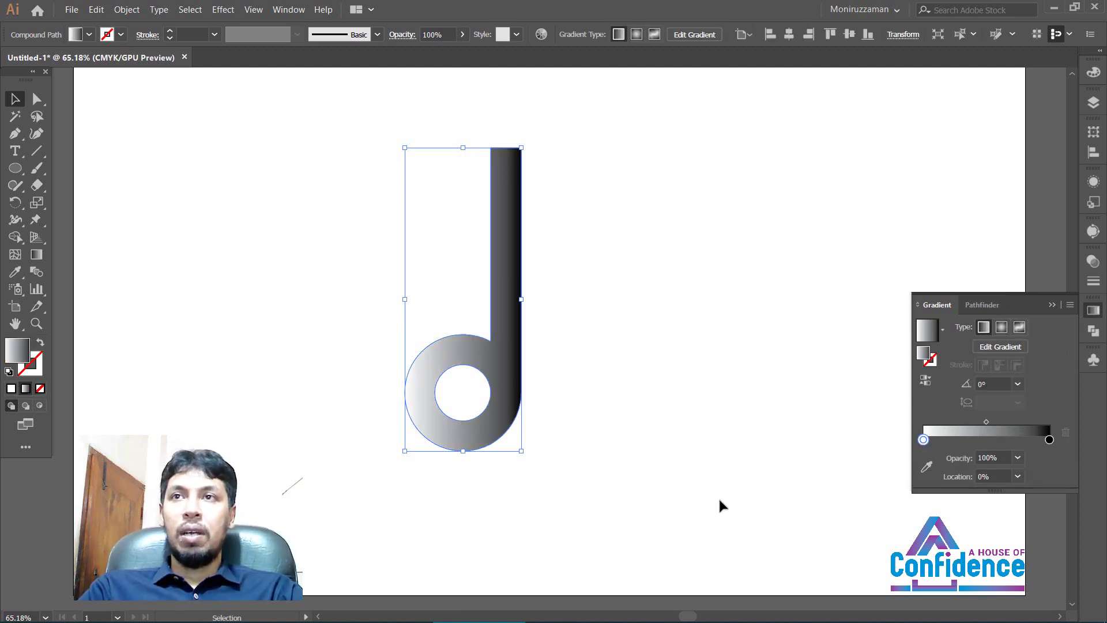
pyautogui.click(799, 397)
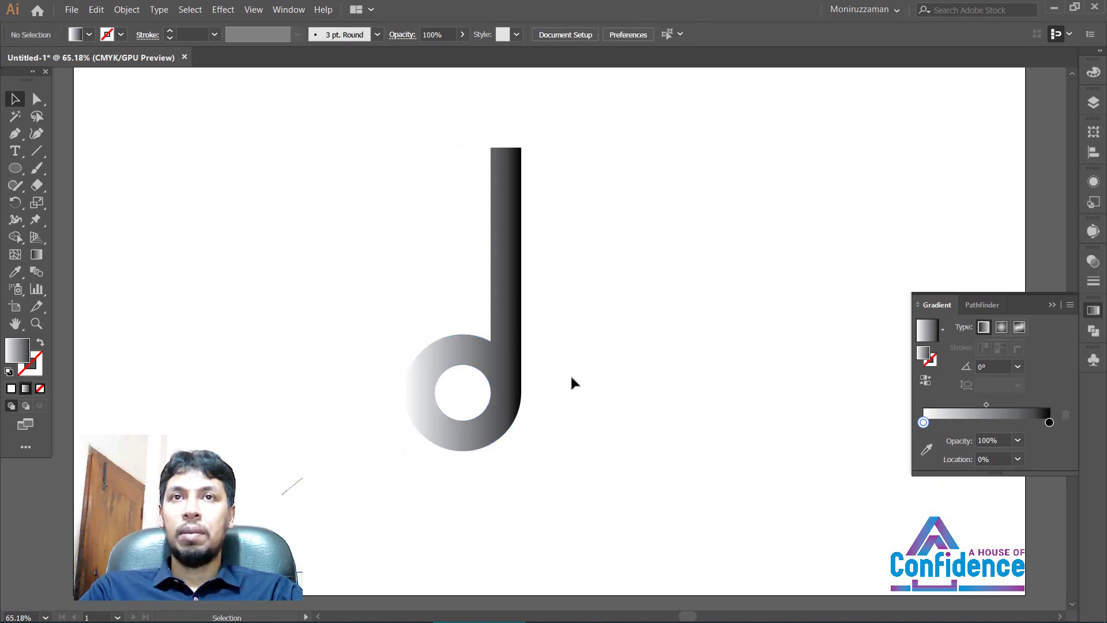
pyautogui.click(489, 368)
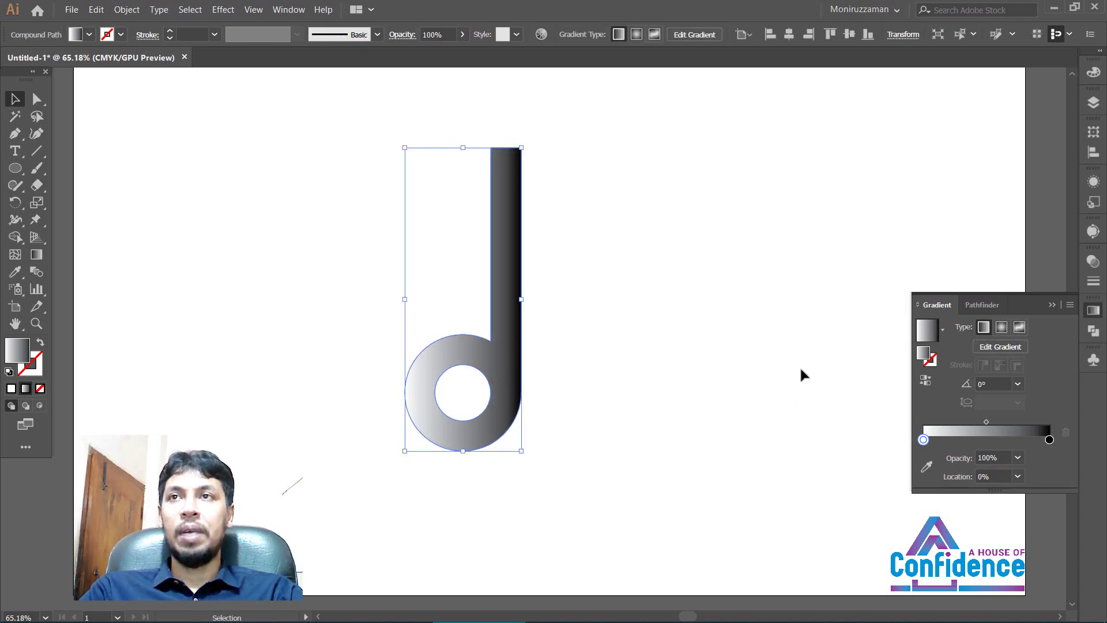
pyautogui.click(755, 354)
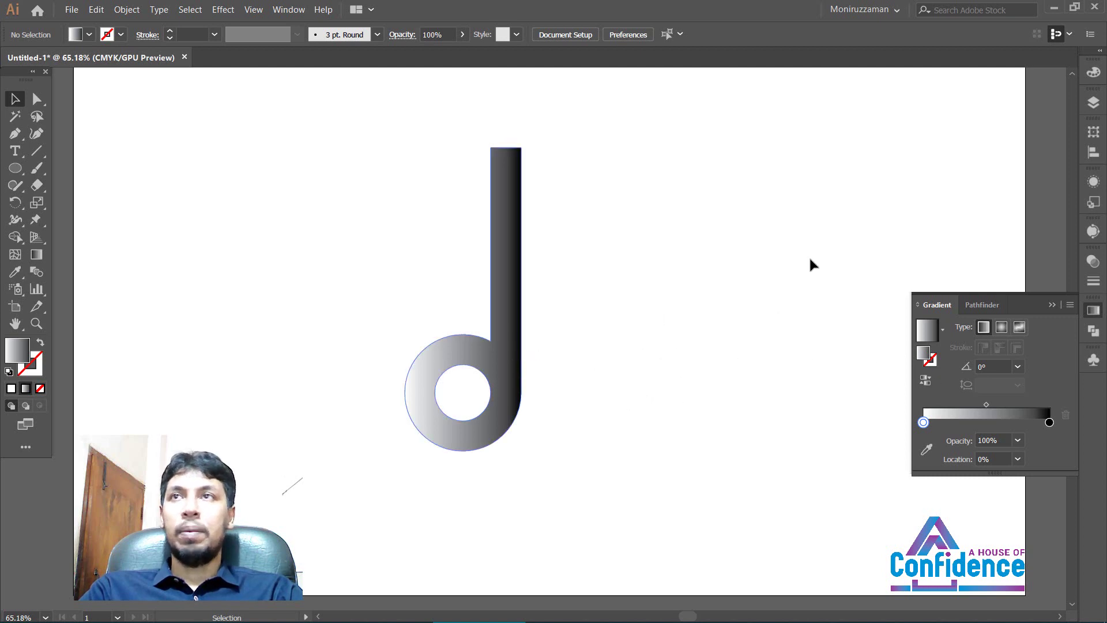
# Show the hidden larger d-shaped outline, copy the inner shape's gradient onto it with the Eyedropper, and deselect it
pyautogui.click(1094, 102)
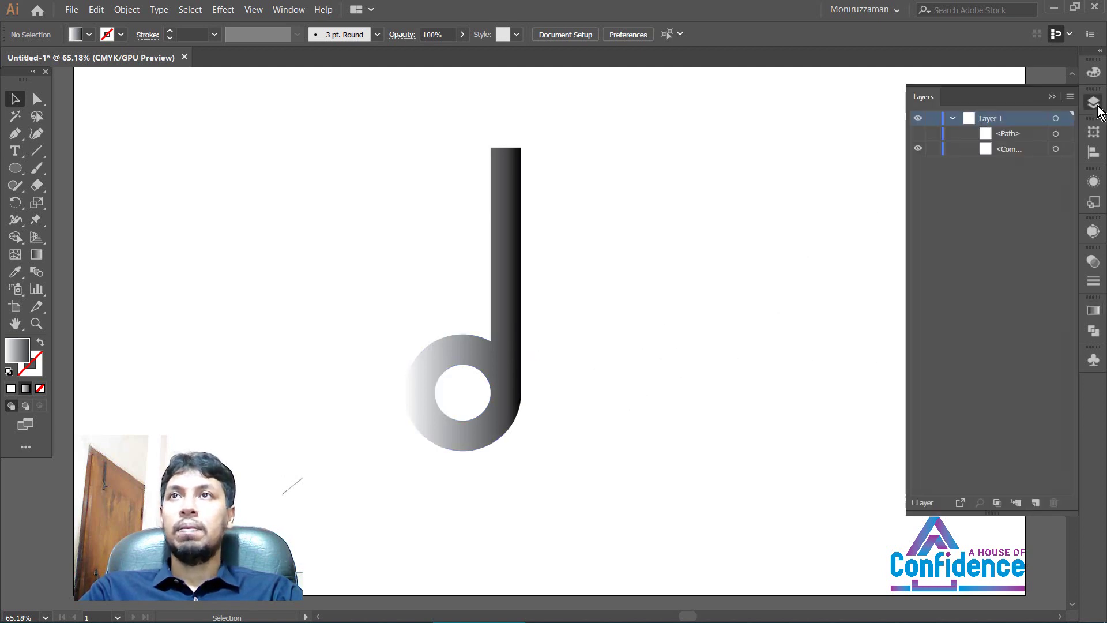
pyautogui.click(919, 146)
pyautogui.moveTo(634, 289); pyautogui.dragTo(541, 308)
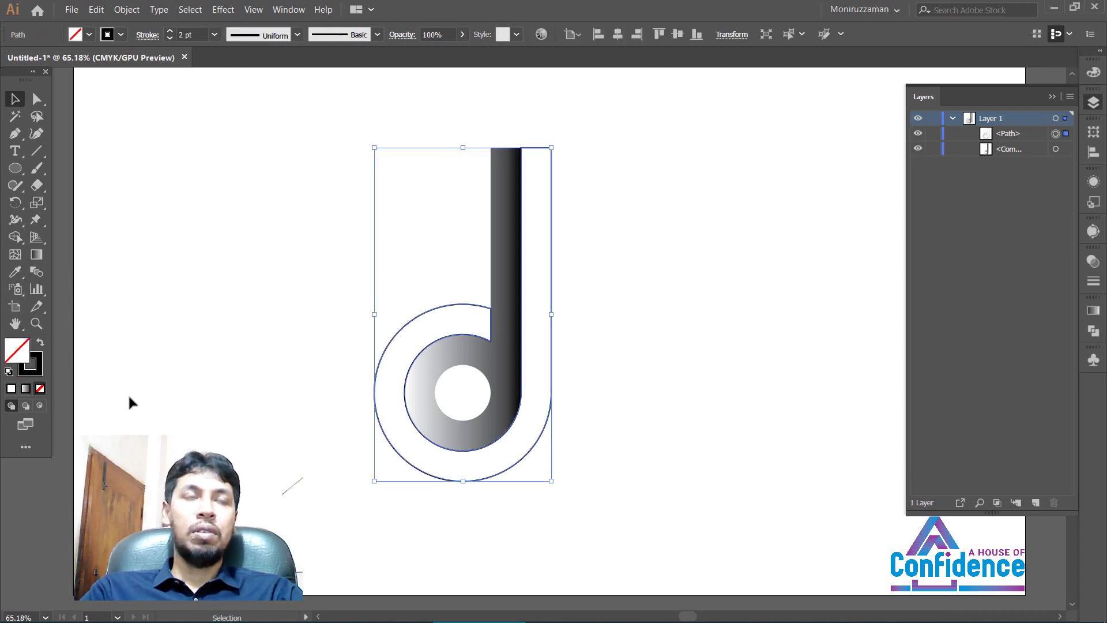
pyautogui.click(15, 271)
pyautogui.click(482, 369)
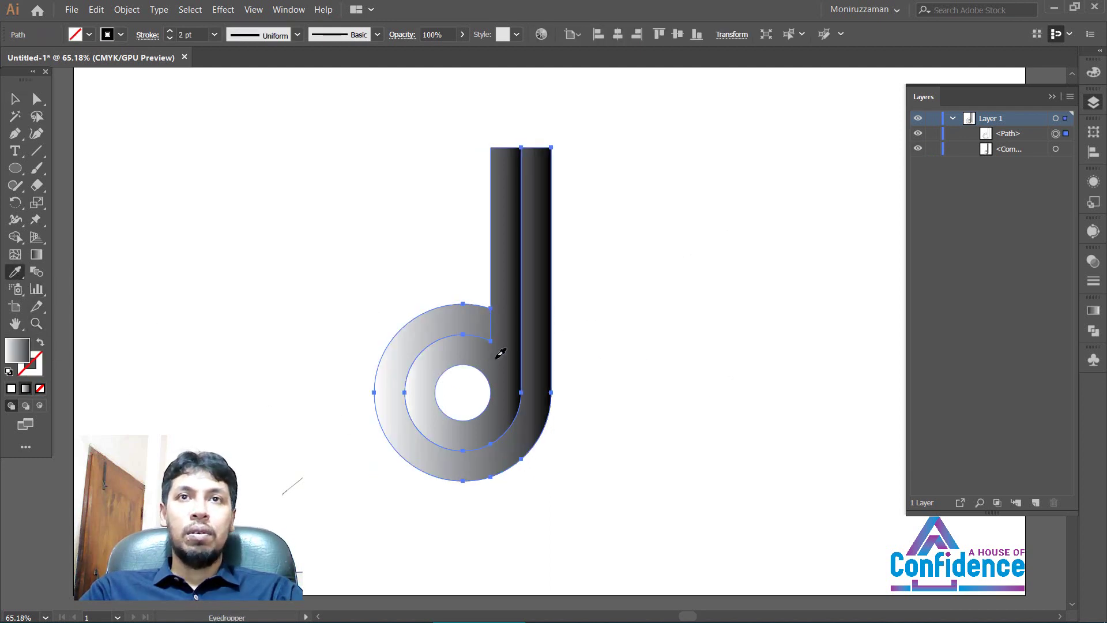
pyautogui.click(14, 101)
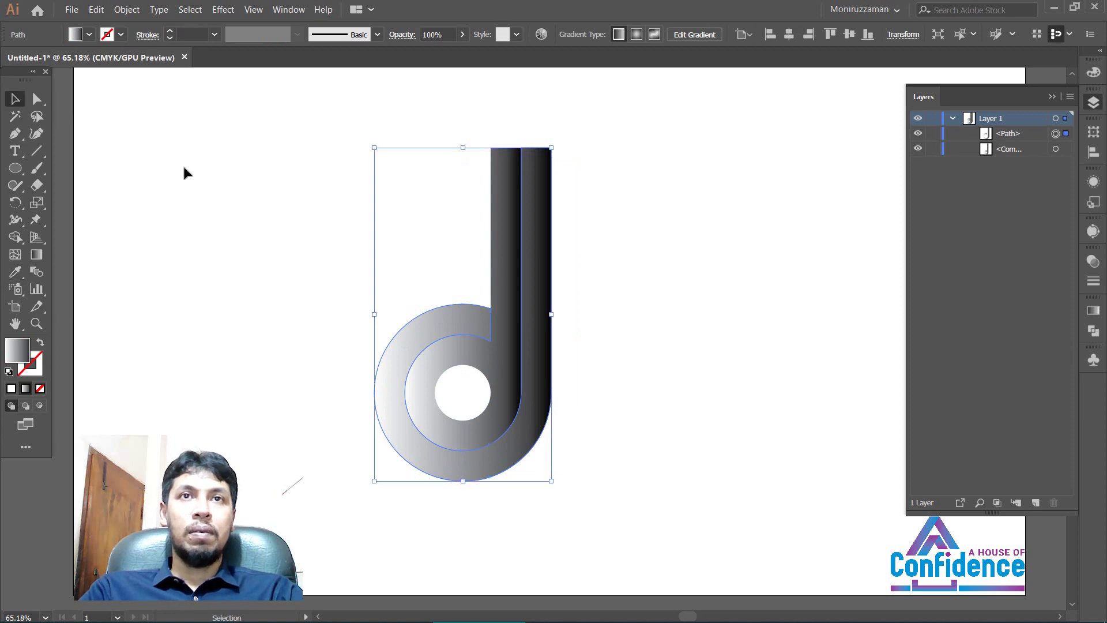
pyautogui.click(268, 213)
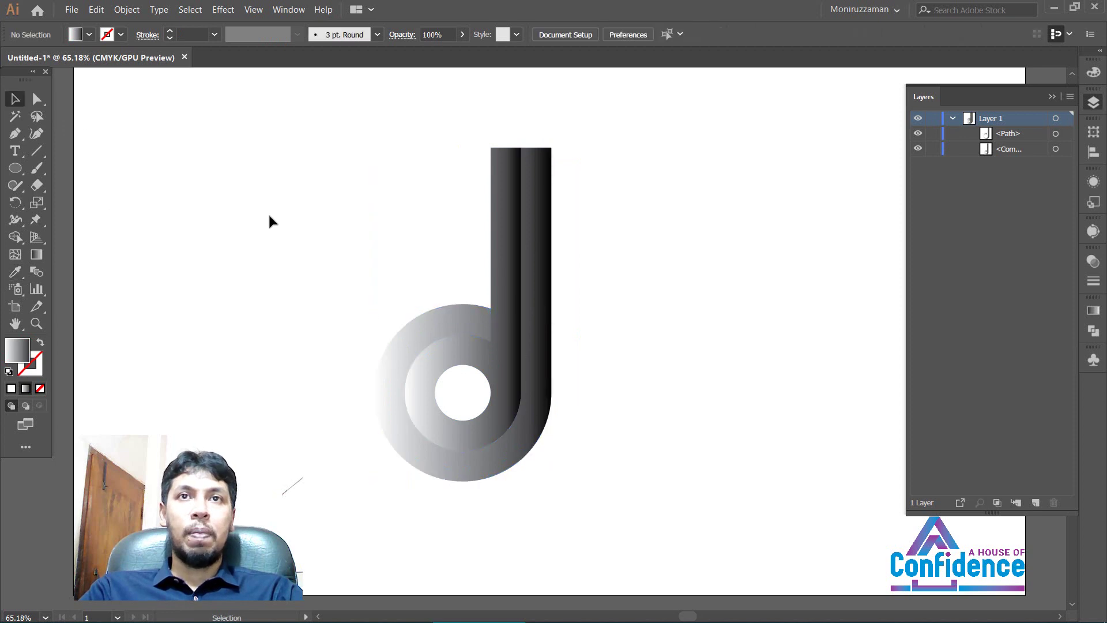
# Reverse the outer d shape's gradient so it runs from black to white, and deselect it
pyautogui.click(535, 304)
pyautogui.click(1093, 310)
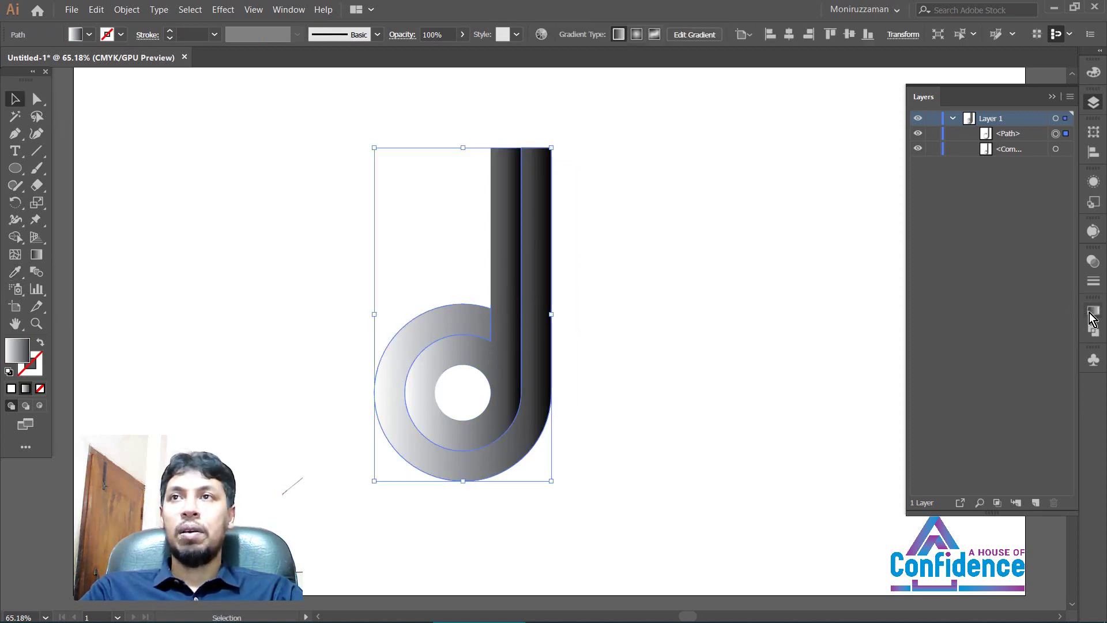
pyautogui.click(921, 385)
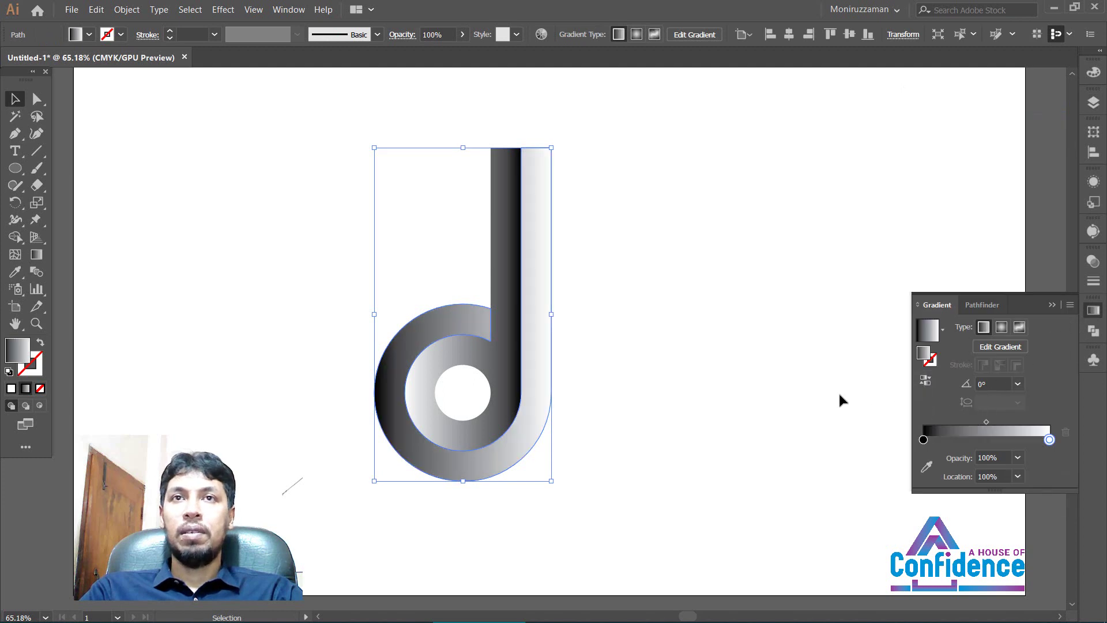
pyautogui.click(708, 410)
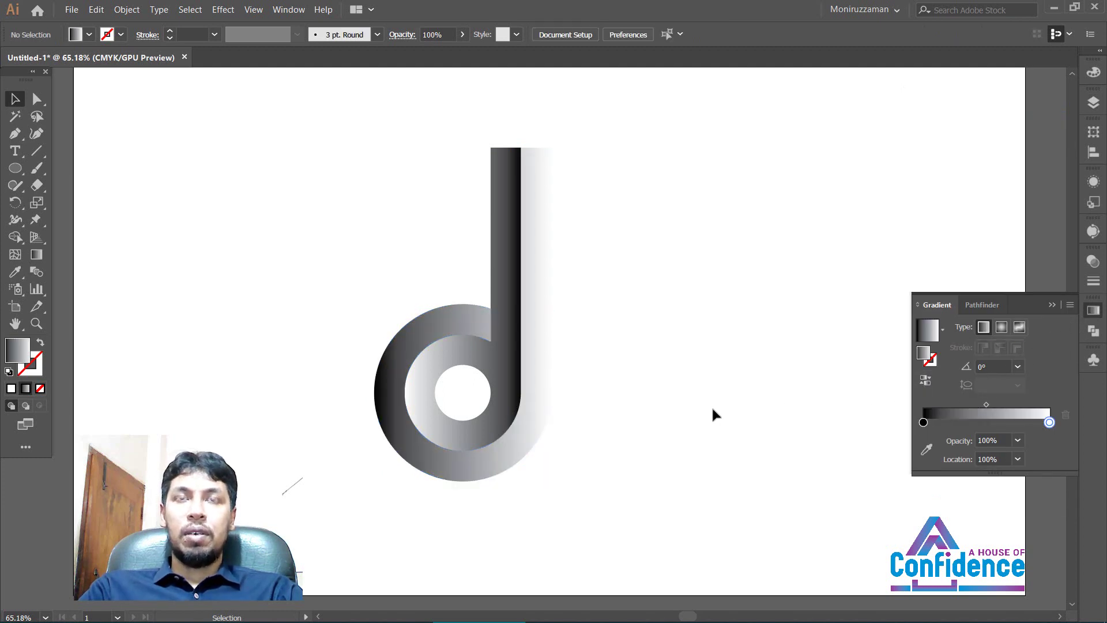
pyautogui.click(532, 394)
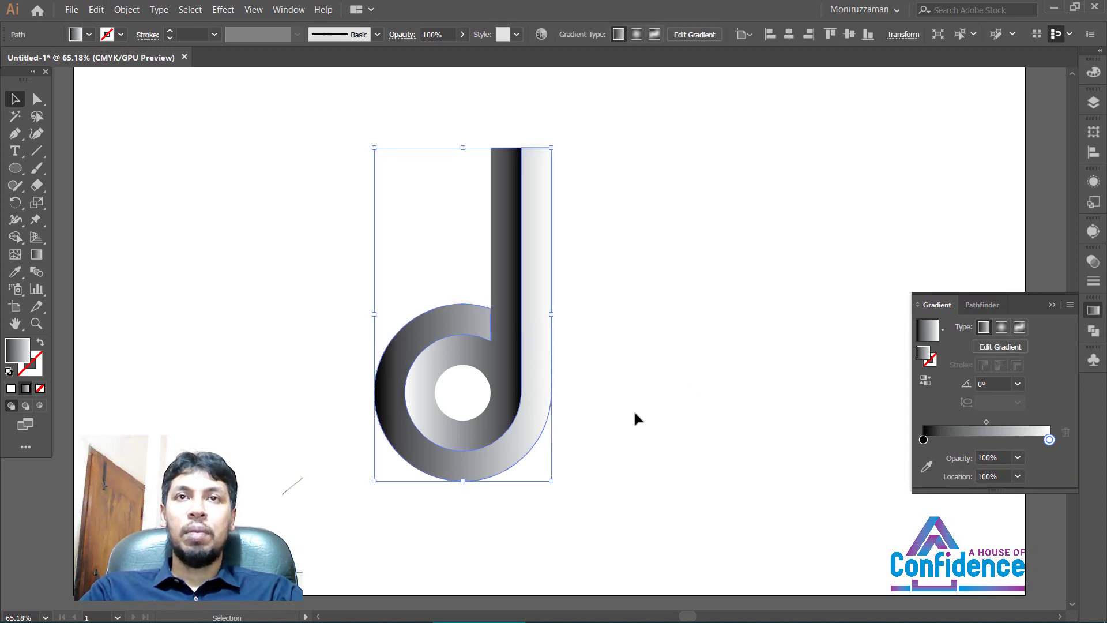
pyautogui.click(621, 411)
pyautogui.click(542, 400)
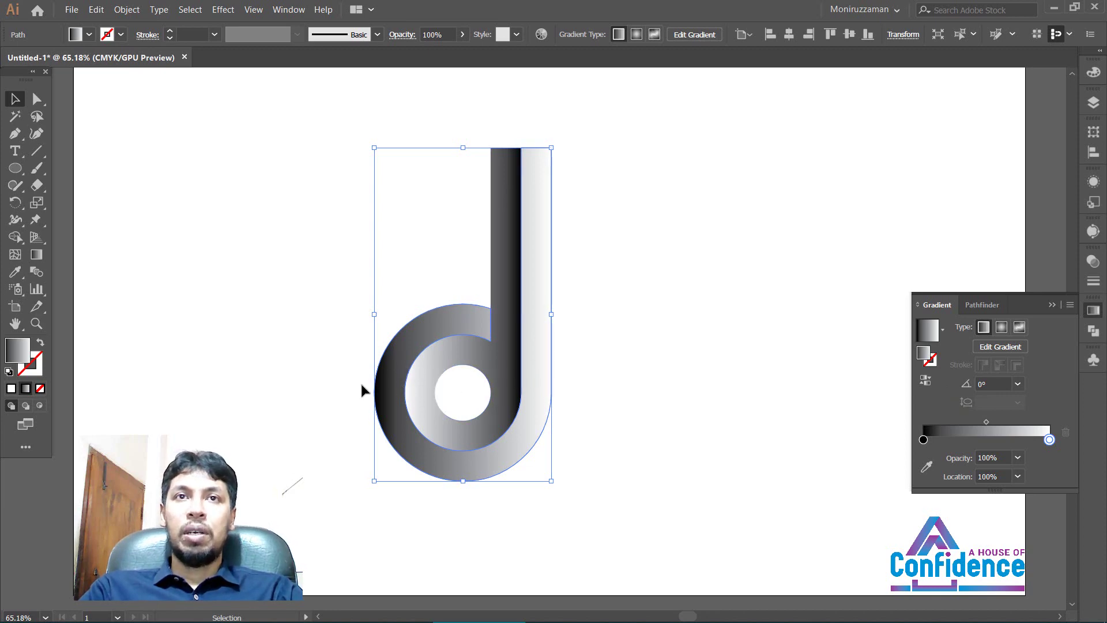
pyautogui.click(611, 386)
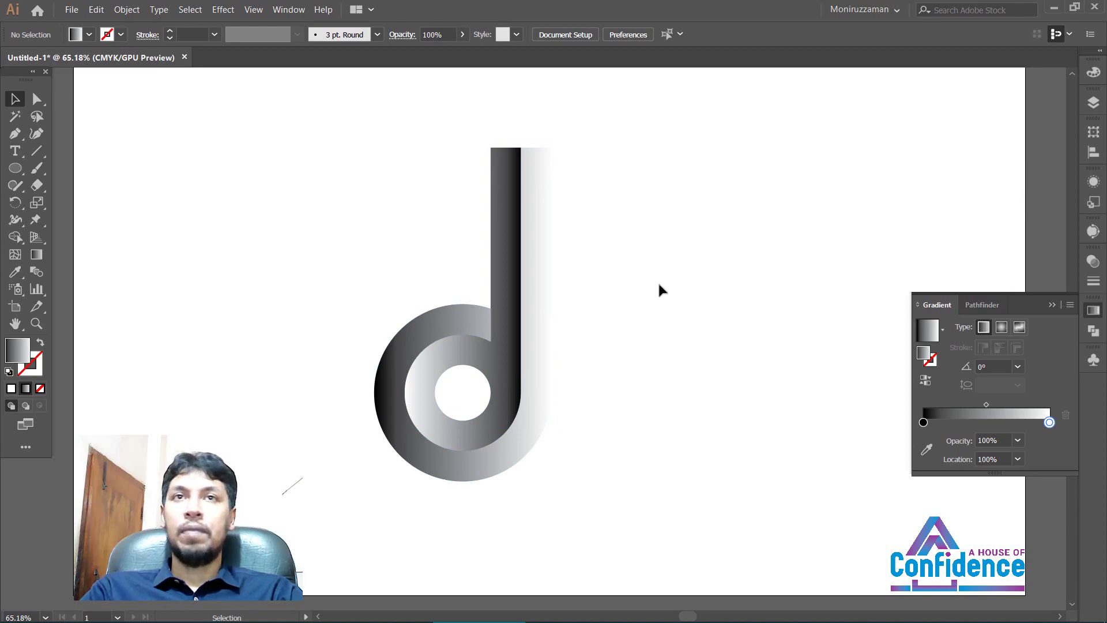
pyautogui.click(541, 358)
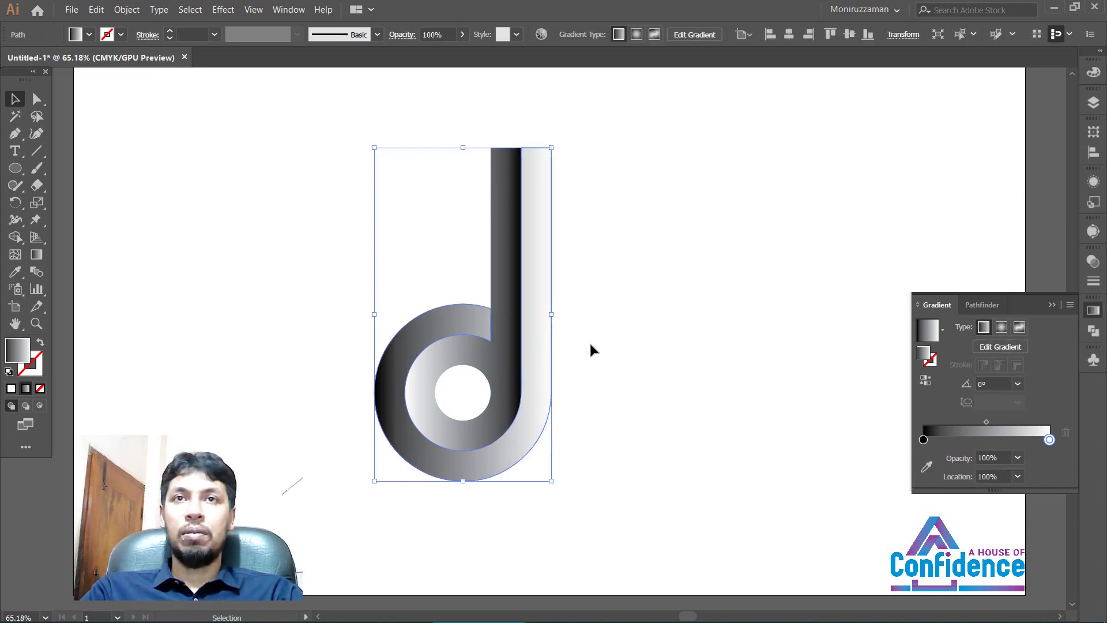
pyautogui.hotkey('ctrl', 'h')
pyautogui.click(589, 341)
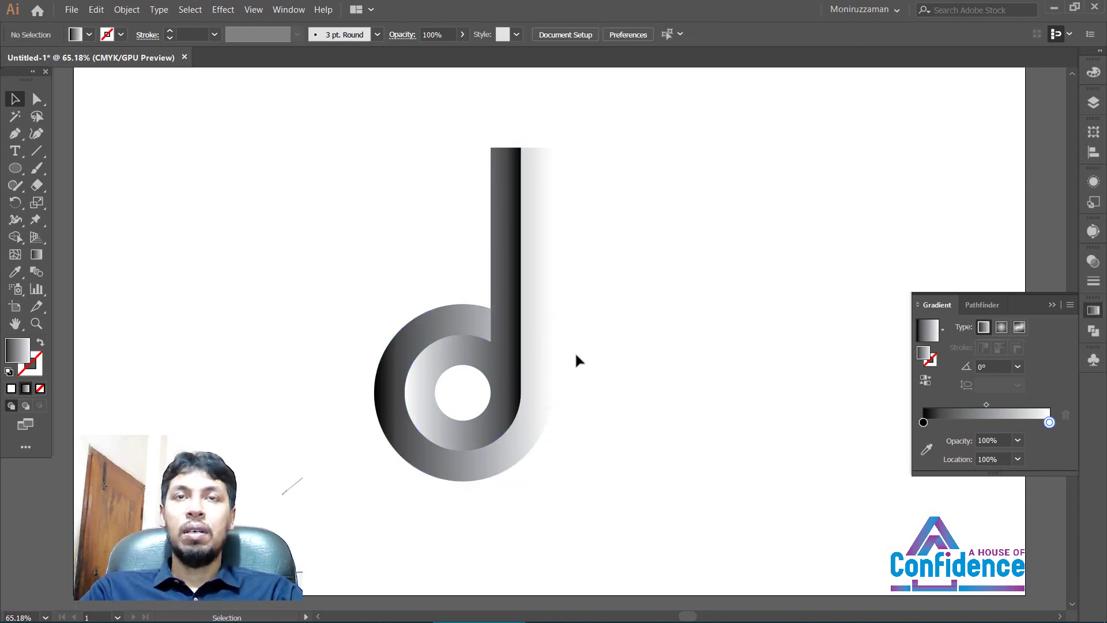
pyautogui.click(539, 358)
pyautogui.click(601, 337)
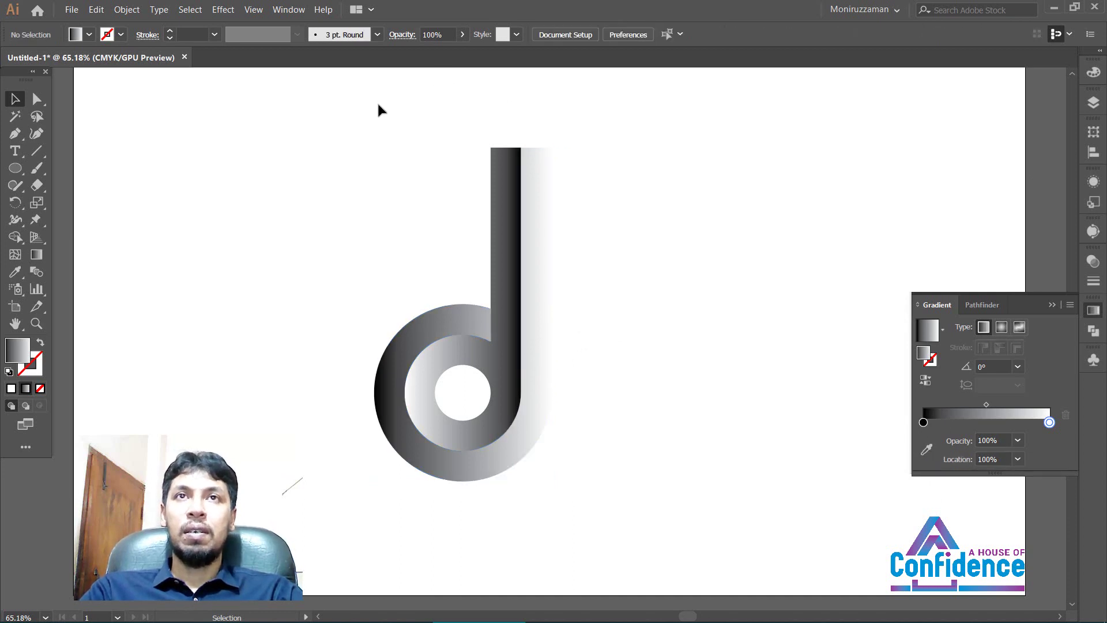
pyautogui.moveTo(322, 154); pyautogui.dragTo(607, 495)
pyautogui.click(673, 422)
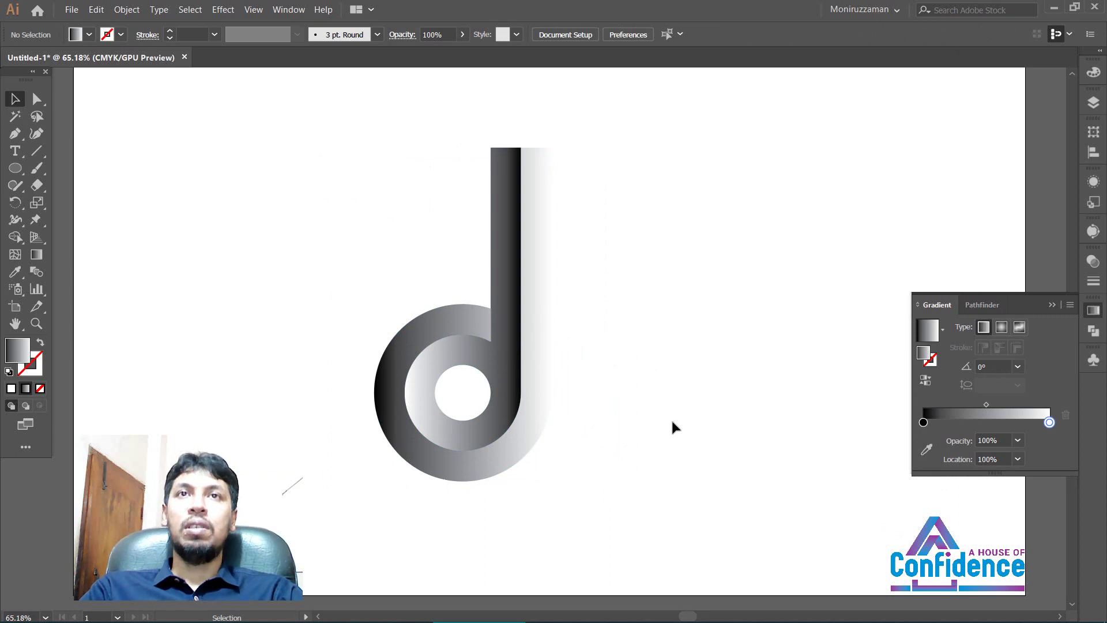
pyautogui.click(1094, 102)
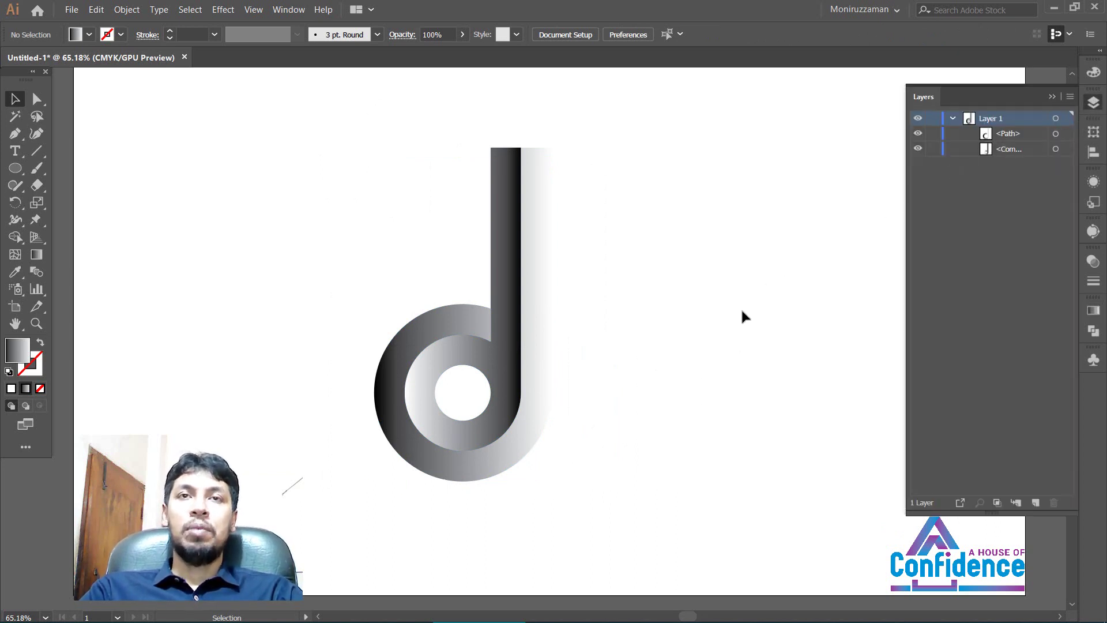
pyautogui.moveTo(427, 99); pyautogui.dragTo(588, 167)
pyautogui.click(600, 164)
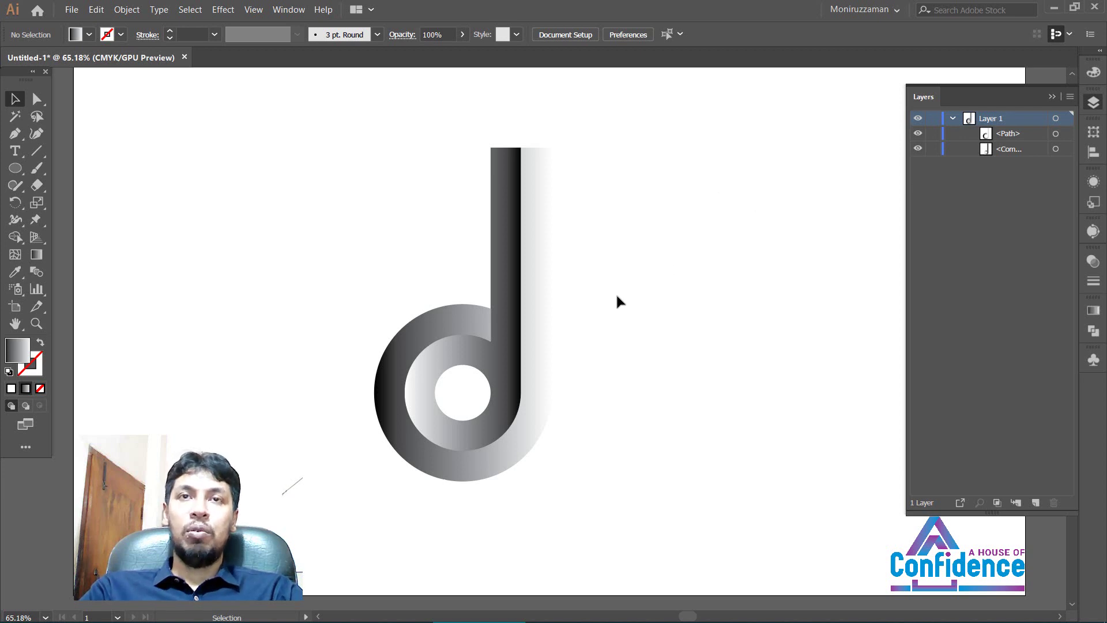
pyautogui.click(535, 339)
pyautogui.click(635, 341)
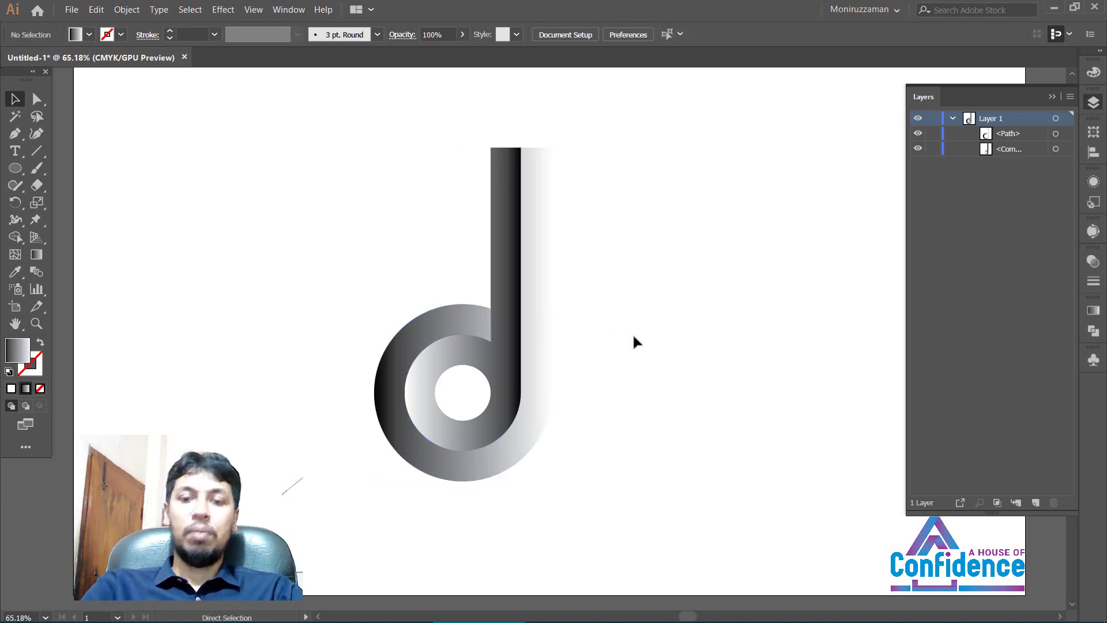
# Draw a background rectangle that covers the whole artboard
pyautogui.hotkey('ctrl', '-')
pyautogui.hotkey('ctrl', '-')
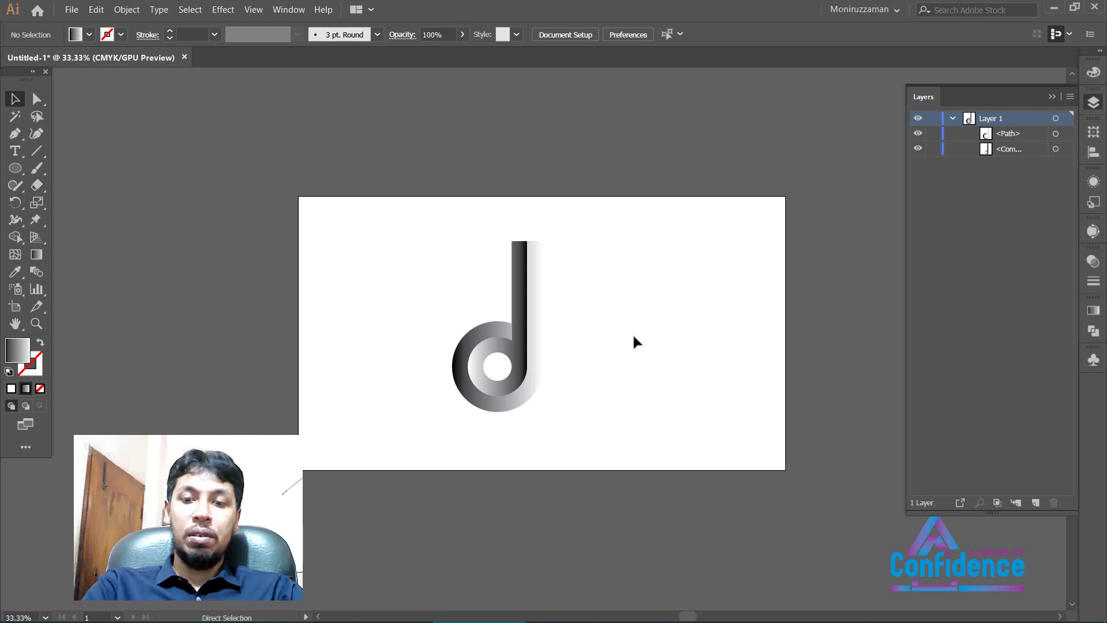
pyautogui.hotkey('ctrl', '+')
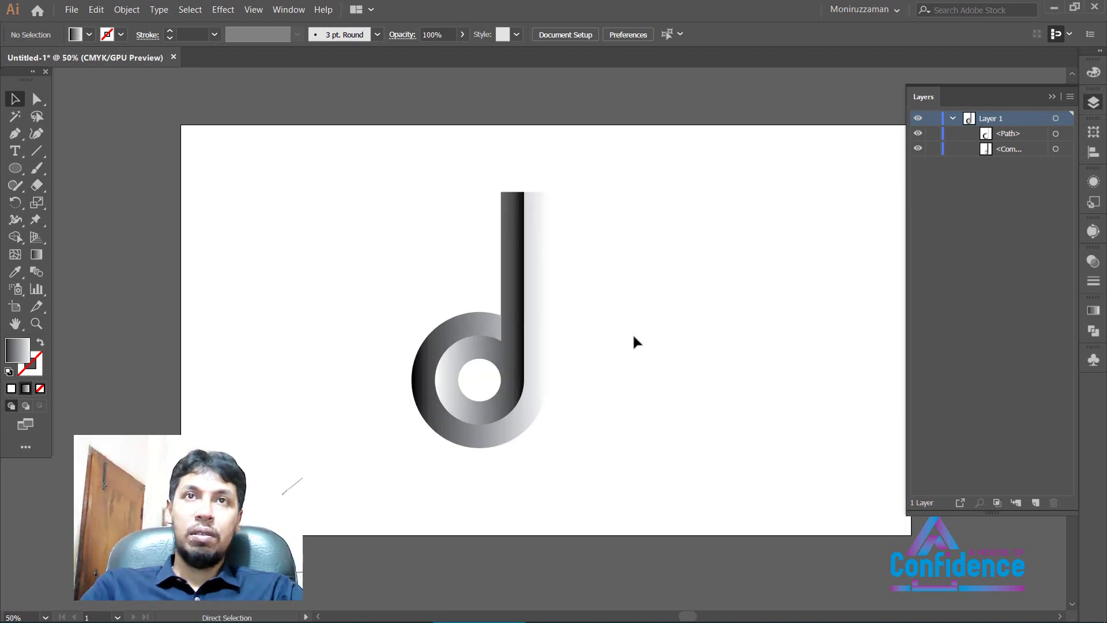
pyautogui.click(1053, 96)
pyautogui.moveTo(18, 175); pyautogui.dragTo(68, 168)
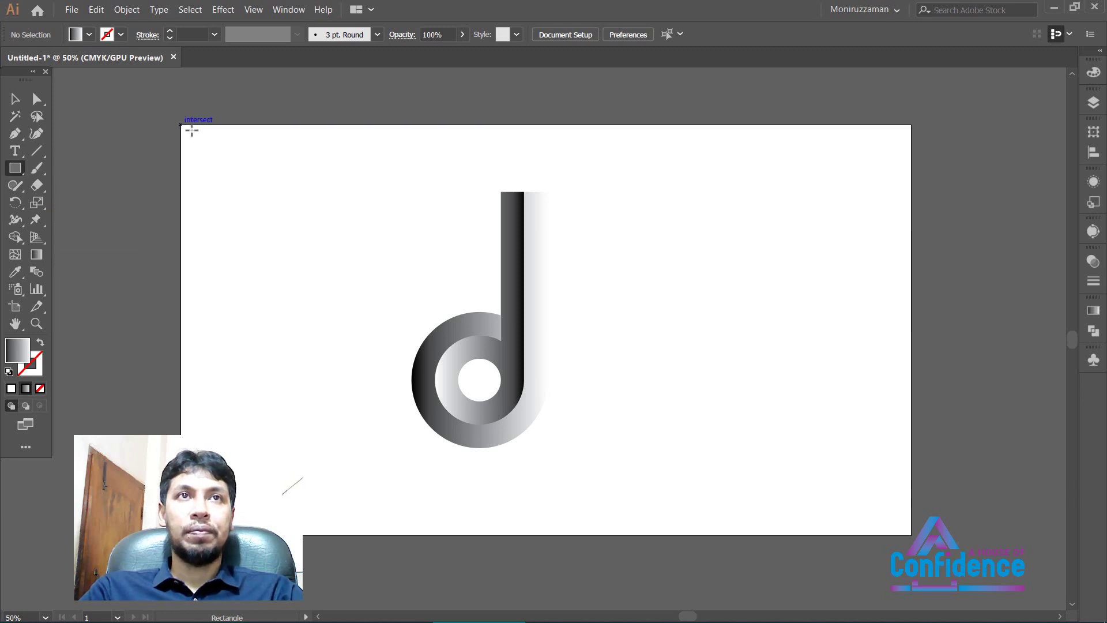
pyautogui.moveTo(192, 131); pyautogui.dragTo(911, 536)
# Send the background rectangle to the back, behind both logo shapes
pyautogui.click(16, 104)
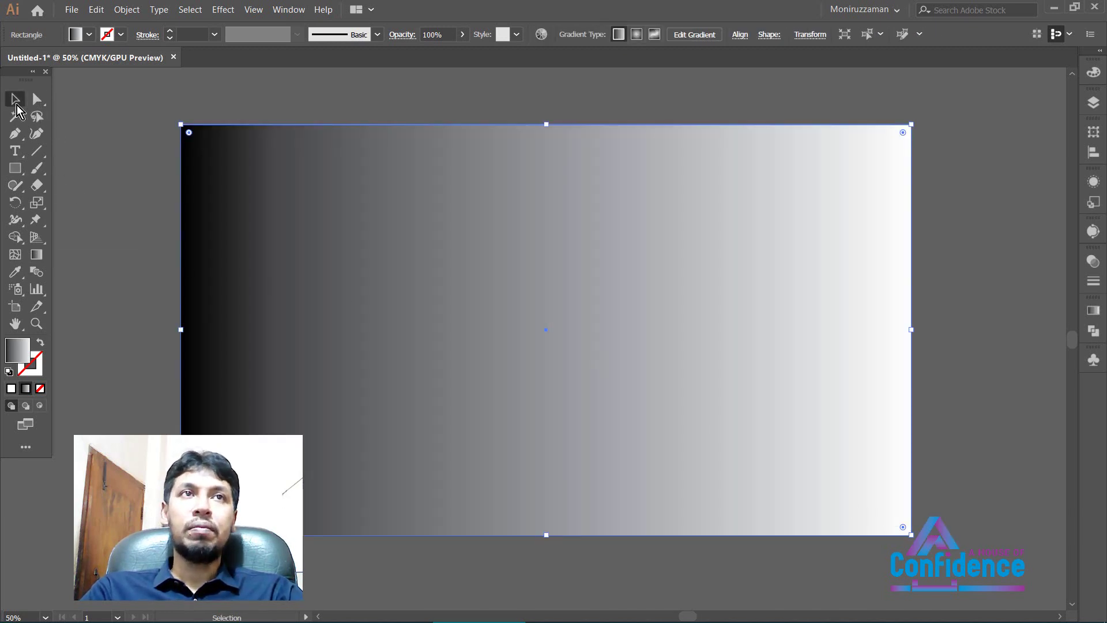
pyautogui.rightClick(532, 260)
pyautogui.moveTo(602, 444)
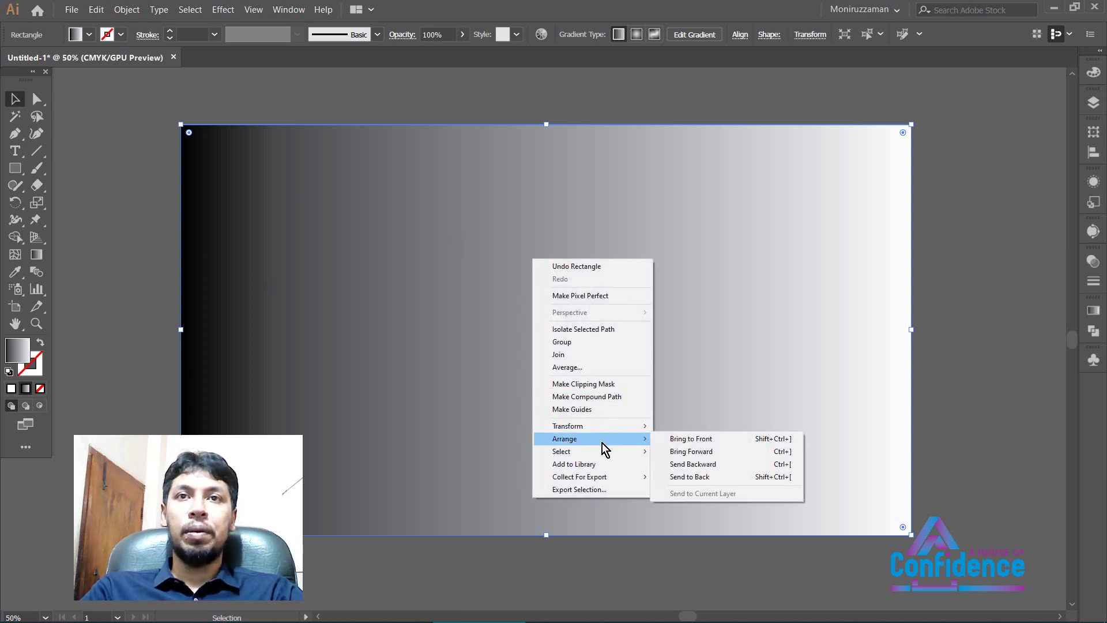
pyautogui.click(683, 478)
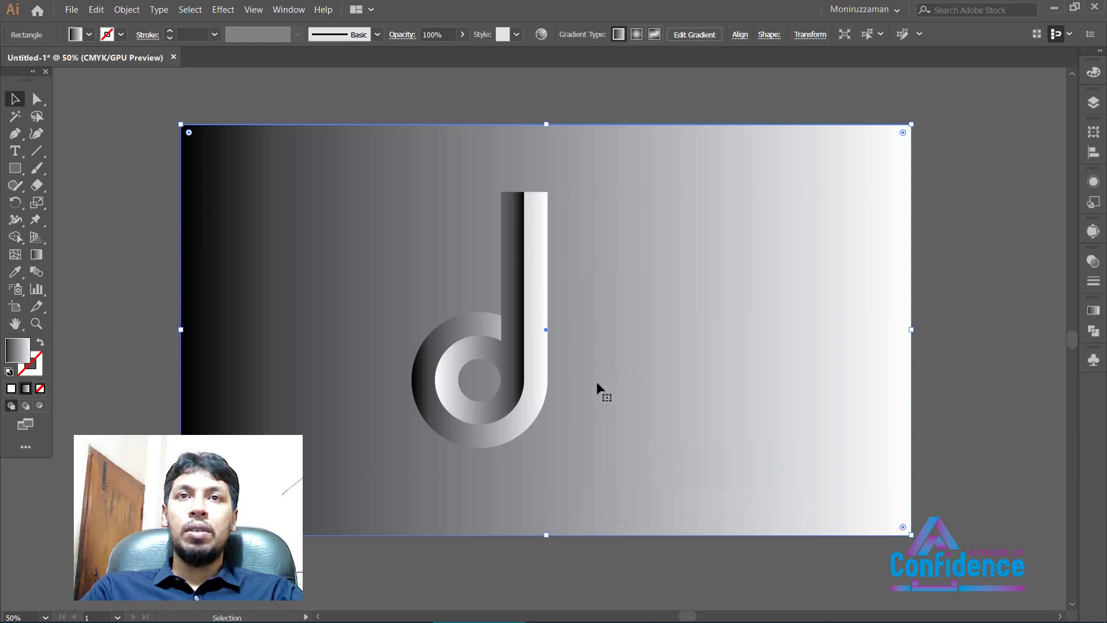
pyautogui.click(1095, 312)
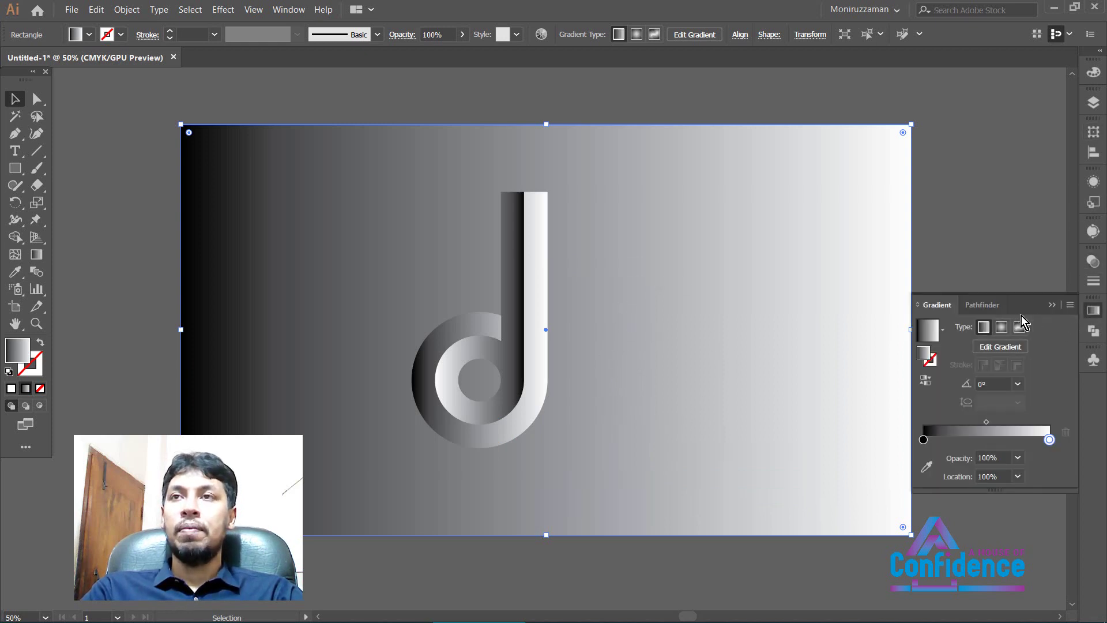
pyautogui.click(1094, 102)
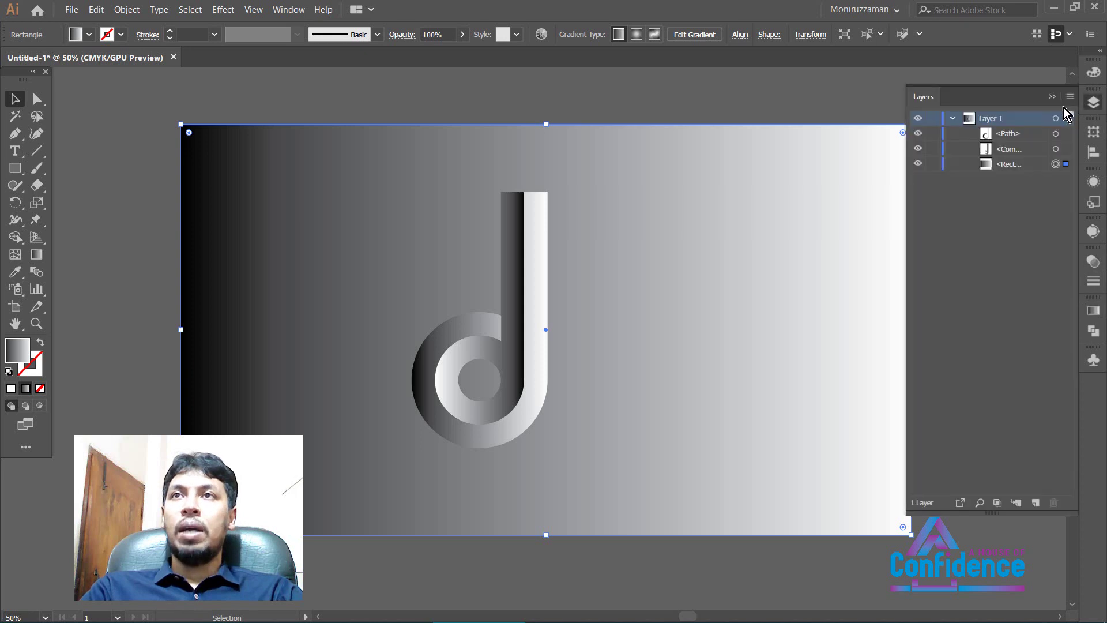
pyautogui.click(1032, 165)
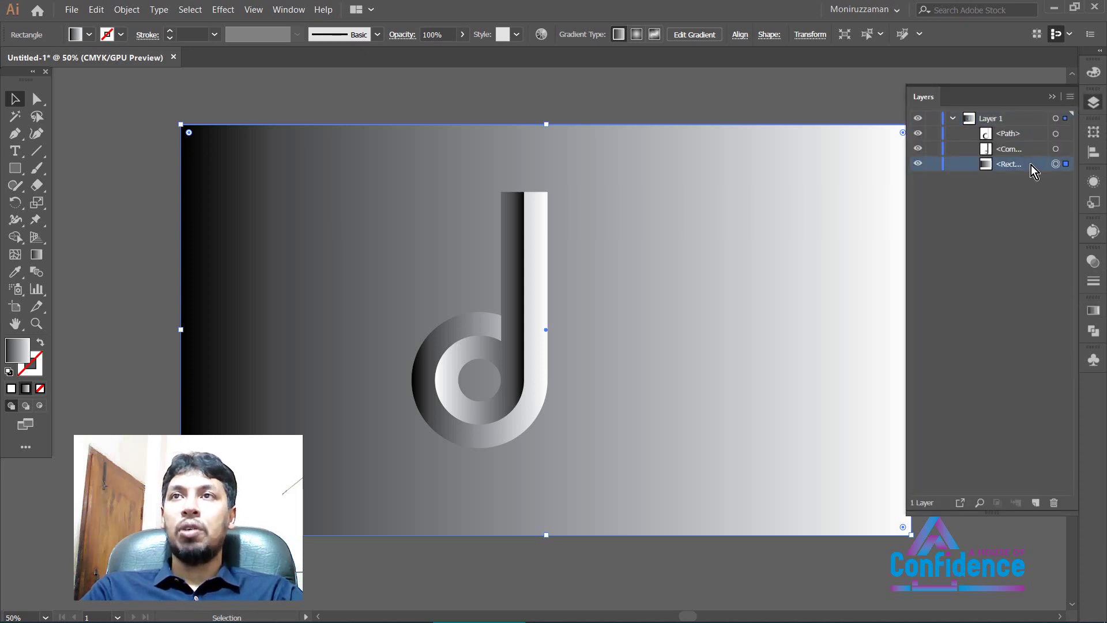
pyautogui.moveTo(1032, 165)
pyautogui.mouseDown()
pyautogui.moveTo(1028, 131)
pyautogui.moveTo(1032, 170)
pyautogui.mouseUp()
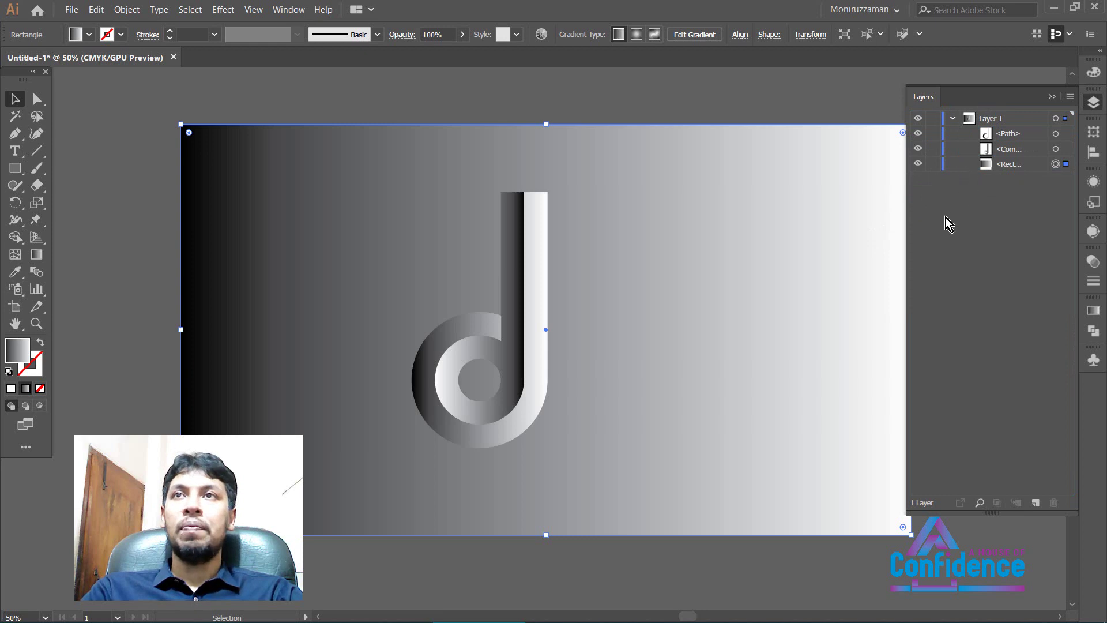
pyautogui.click(1054, 97)
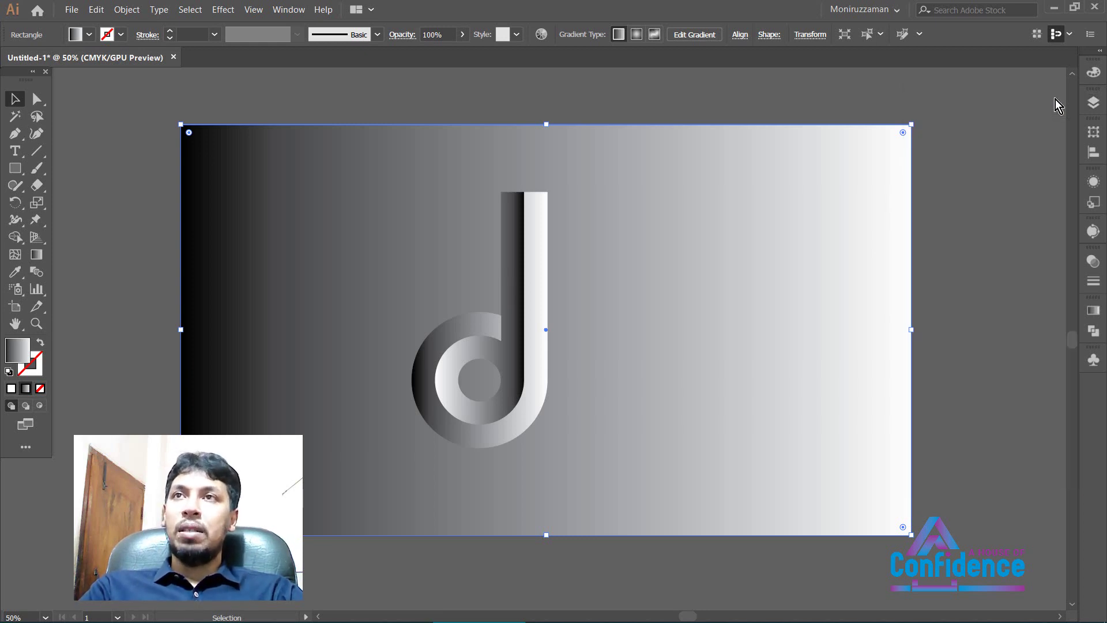
pyautogui.click(1013, 175)
pyautogui.click(865, 215)
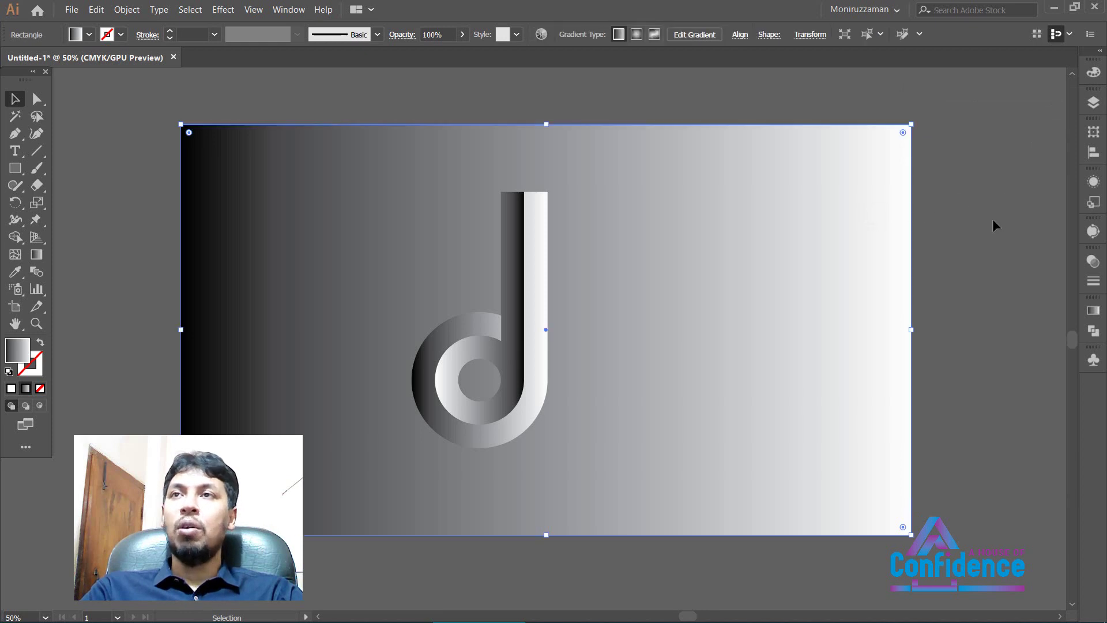
# Change the background rectangle's gradient to radial and set its black colour stop to the grey swatch R=179 G=179 B=179
pyautogui.click(1094, 310)
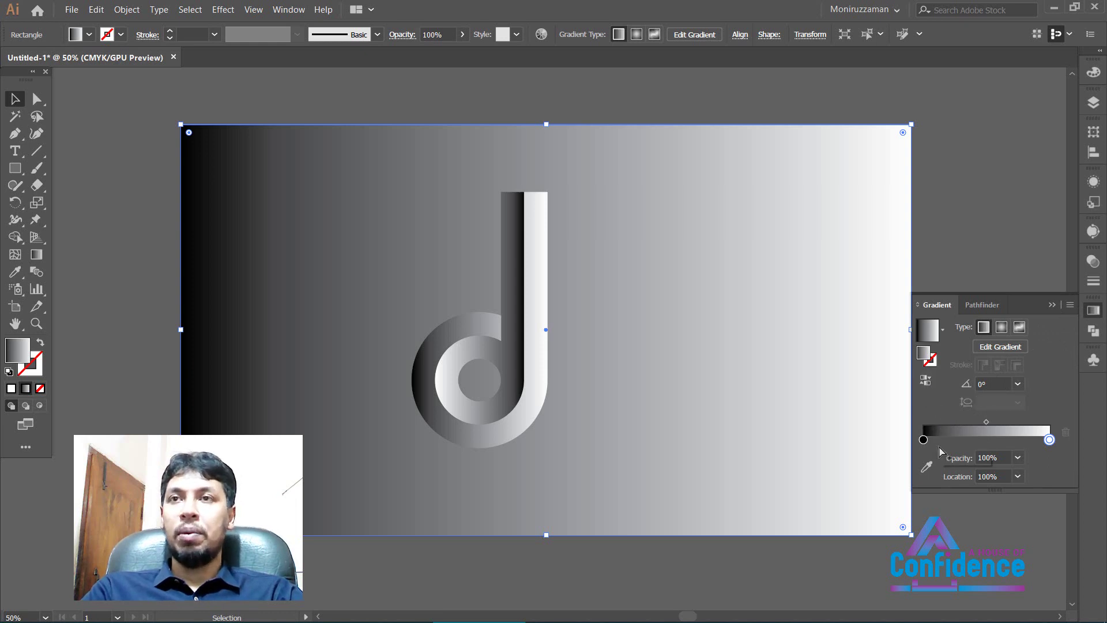
pyautogui.click(923, 440)
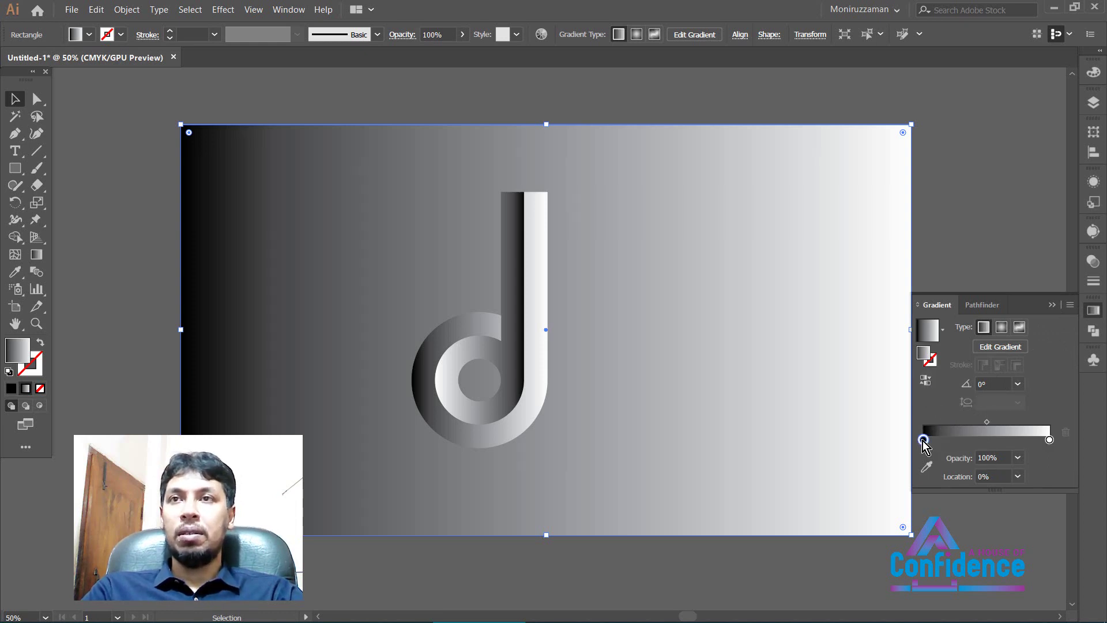
pyautogui.click(1002, 327)
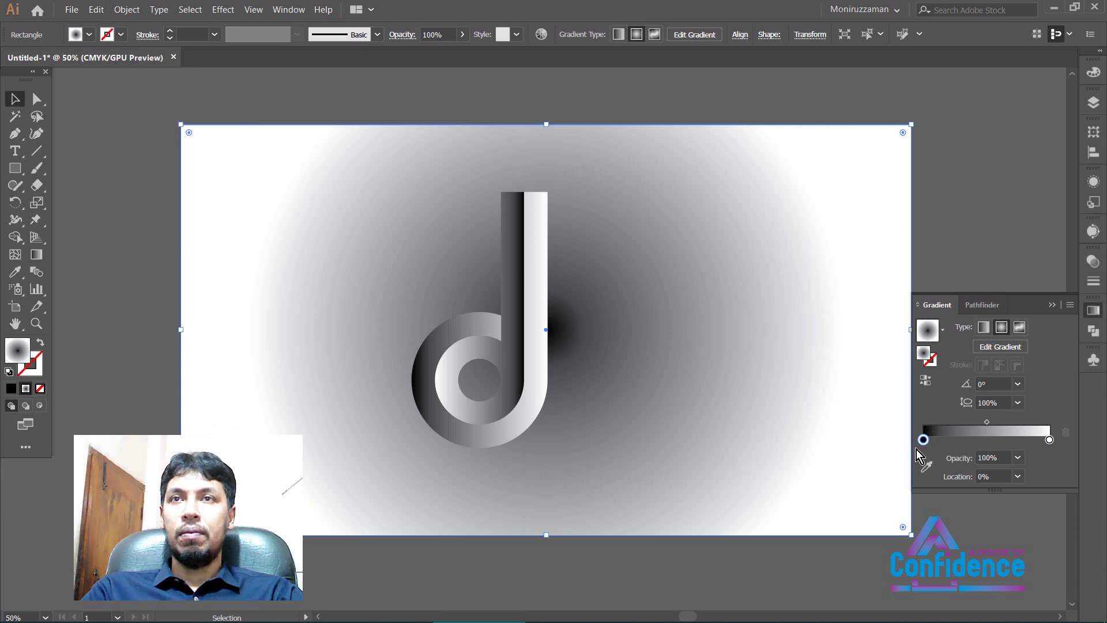
pyautogui.doubleClick(923, 440)
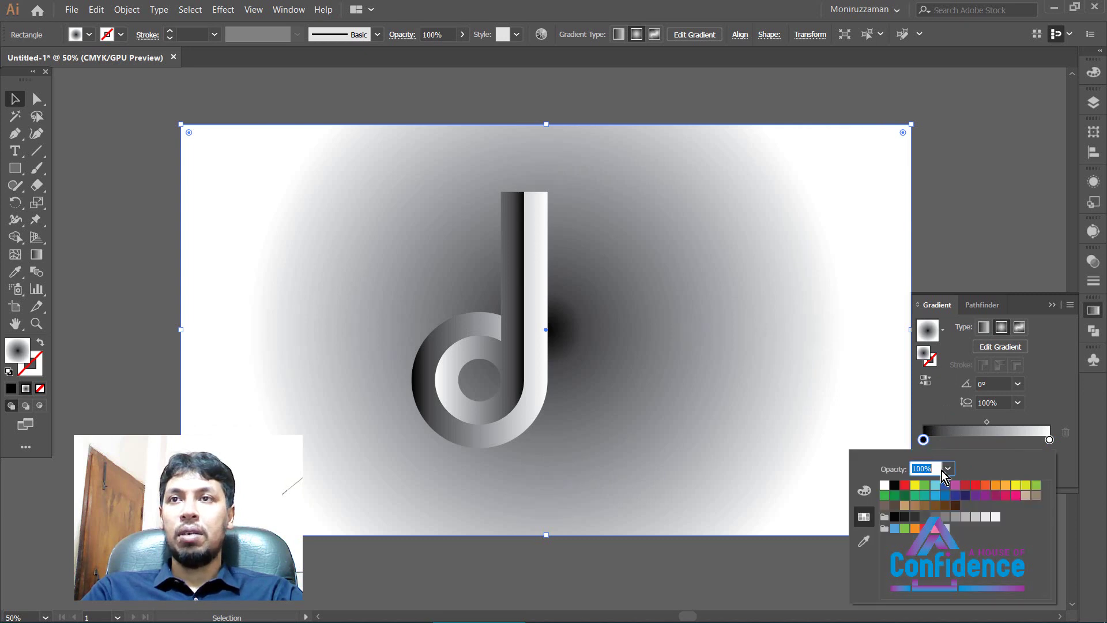
pyautogui.click(966, 518)
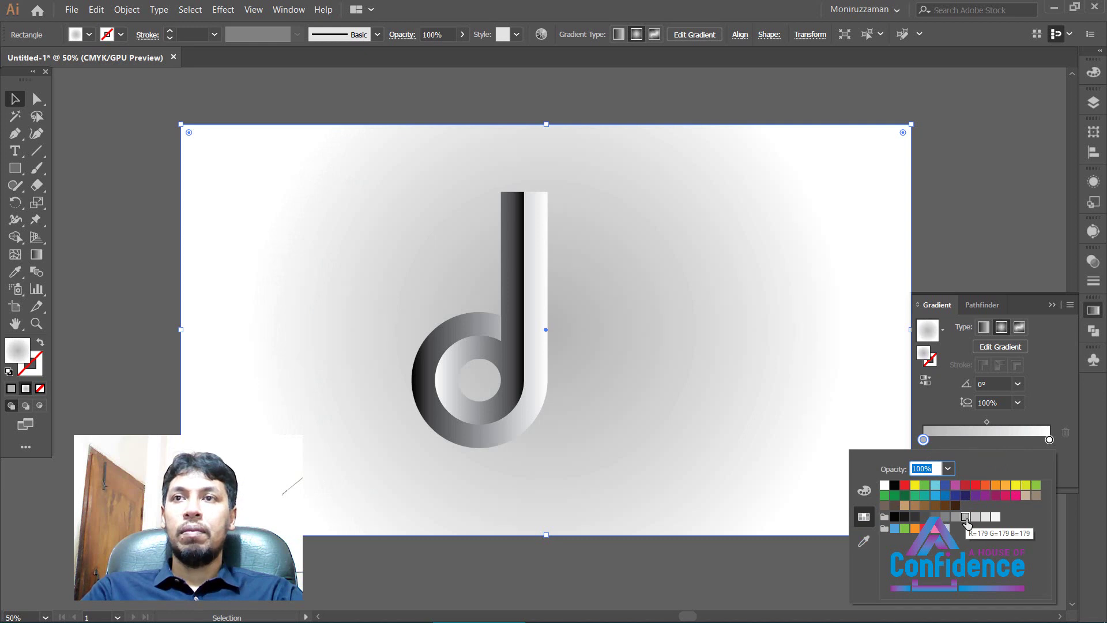
# Set the background gradient's grey colour stop to the next darker grey swatch and lock the background rectangle
pyautogui.click(956, 518)
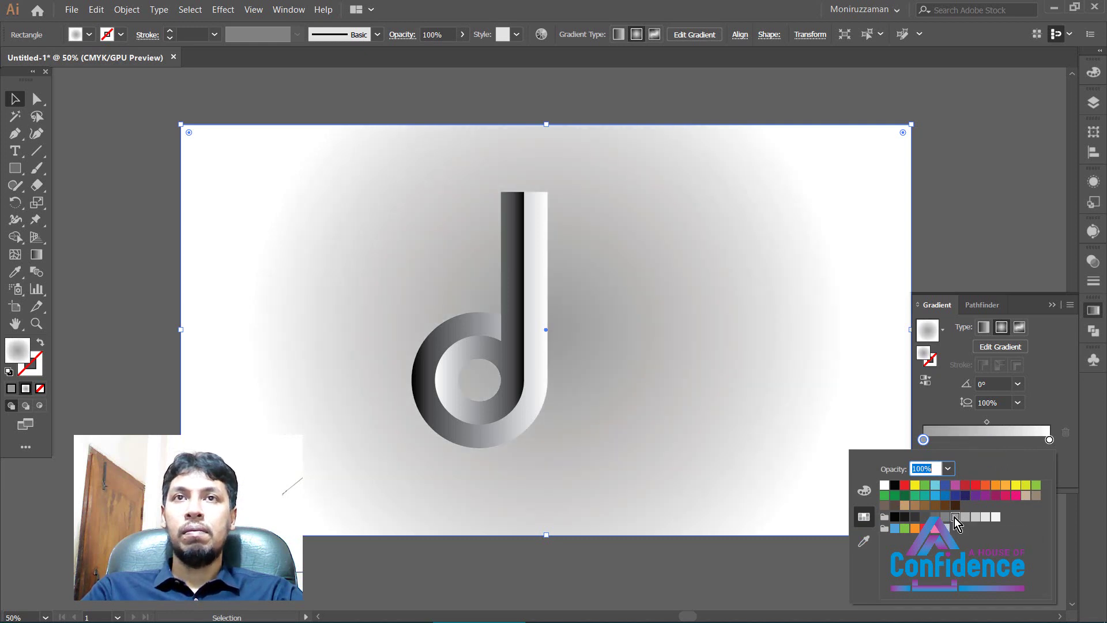
pyautogui.click(580, 282)
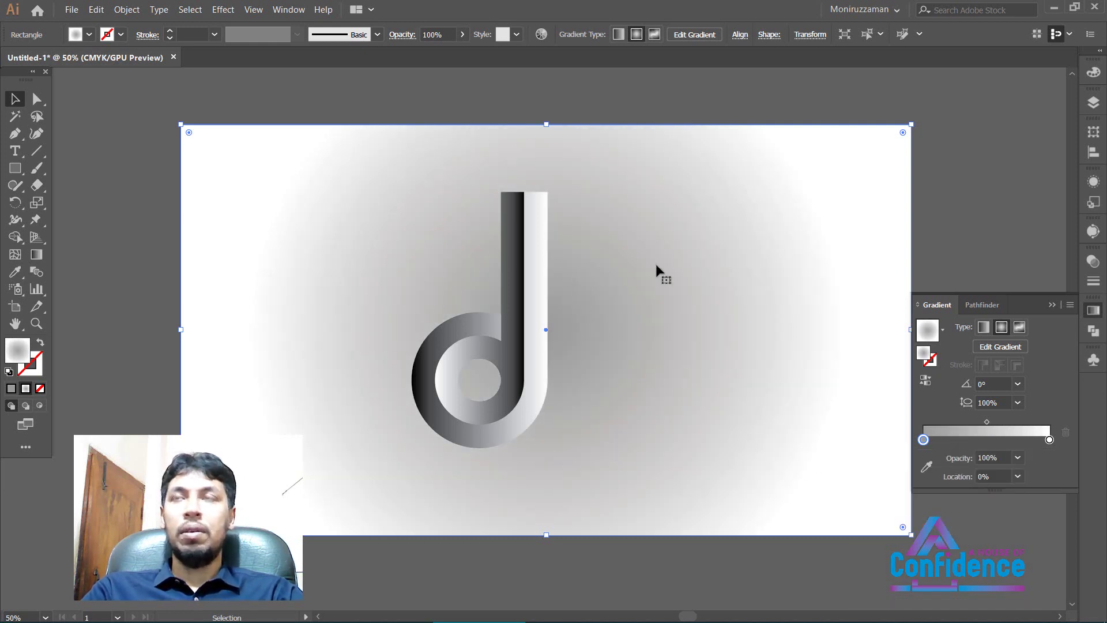
pyautogui.click(1093, 102)
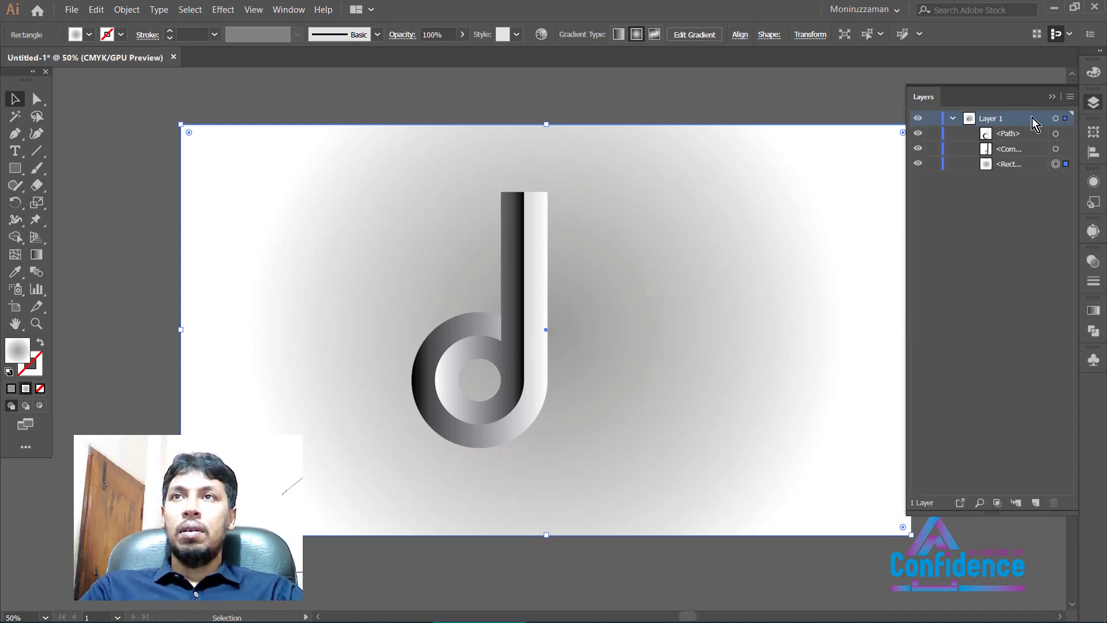
pyautogui.click(934, 164)
# Move both d shapes about 129 px horizontally to the right, and deselect them
pyautogui.moveTo(435, 226); pyautogui.dragTo(582, 456)
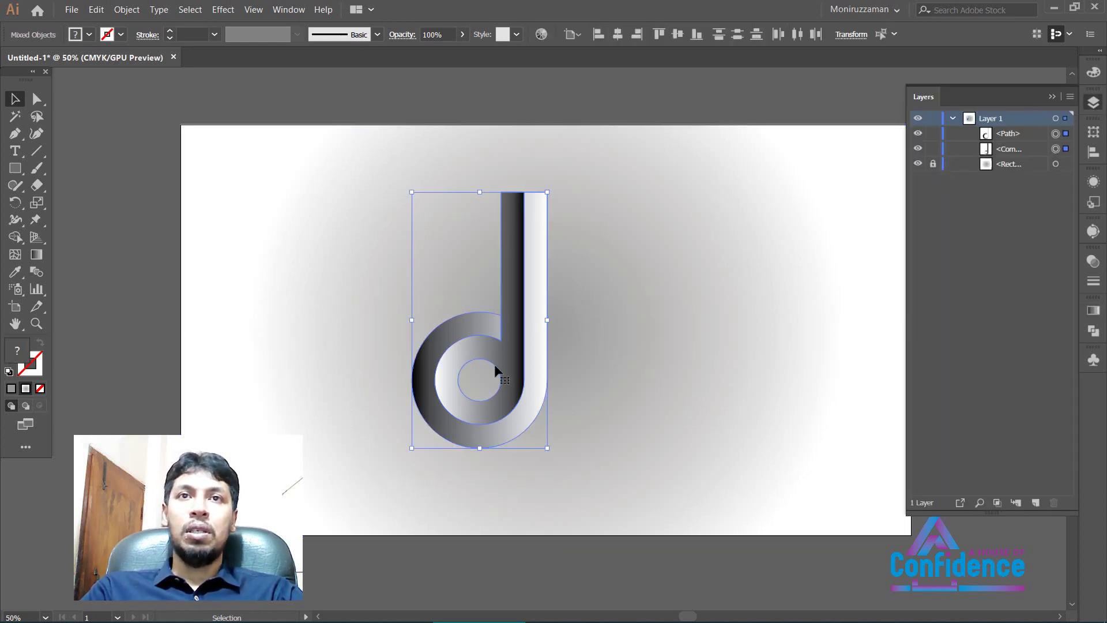
pyautogui.moveTo(517, 352); pyautogui.dragTo(571, 352)
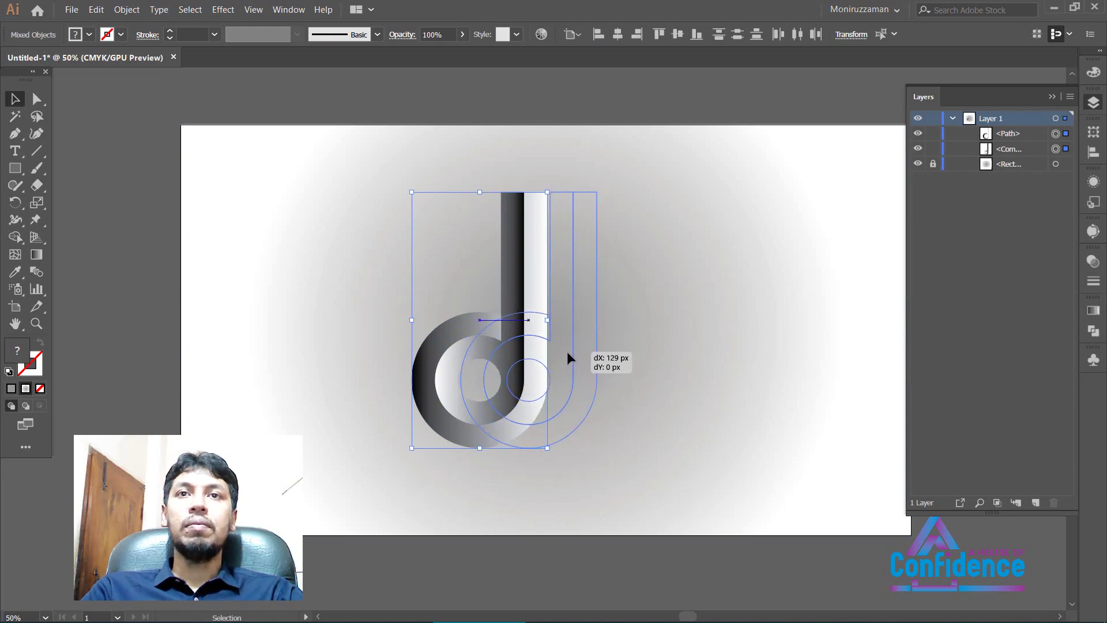
pyautogui.click(665, 356)
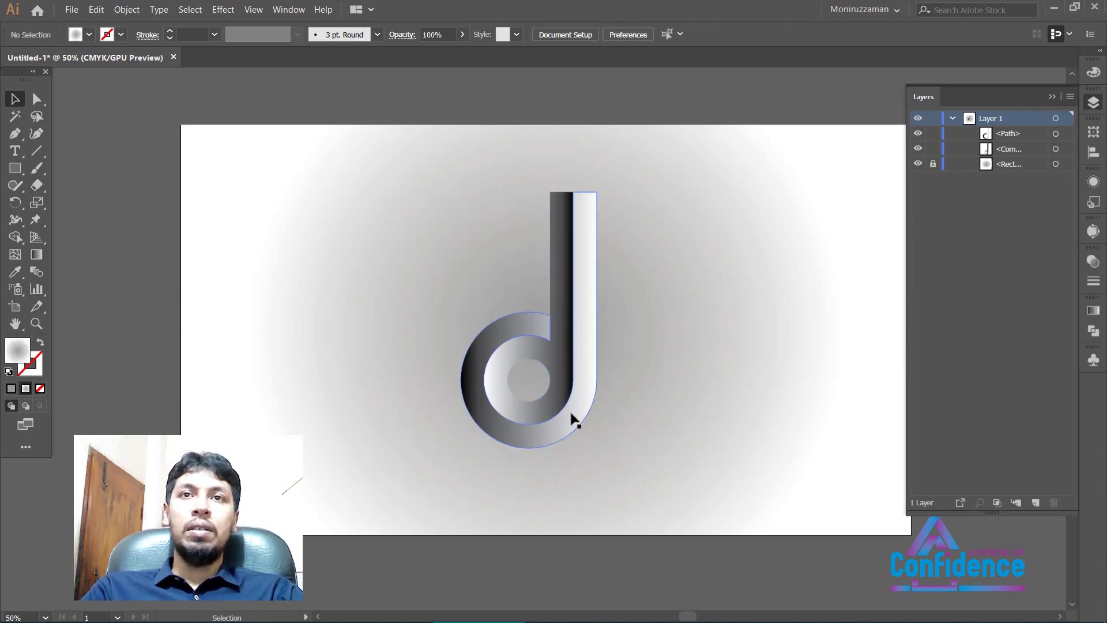
# Draw a narrow rectangle as wide as the light stem, from the stem's lower part down to the bowl's bottom edge
pyautogui.click(21, 172)
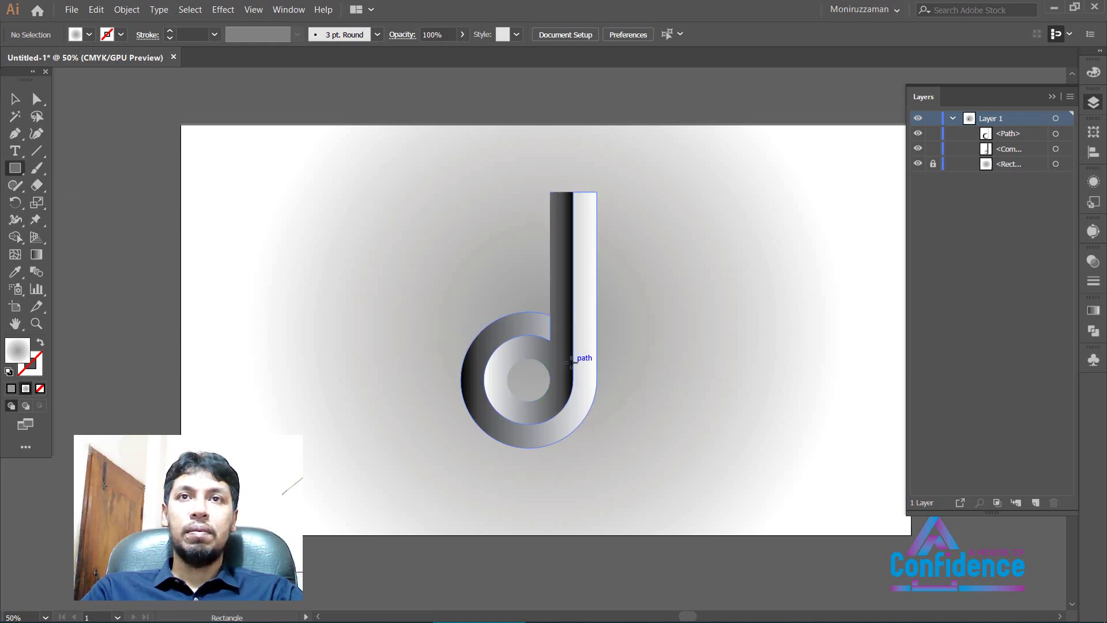
pyautogui.moveTo(573, 367); pyautogui.dragTo(596, 447)
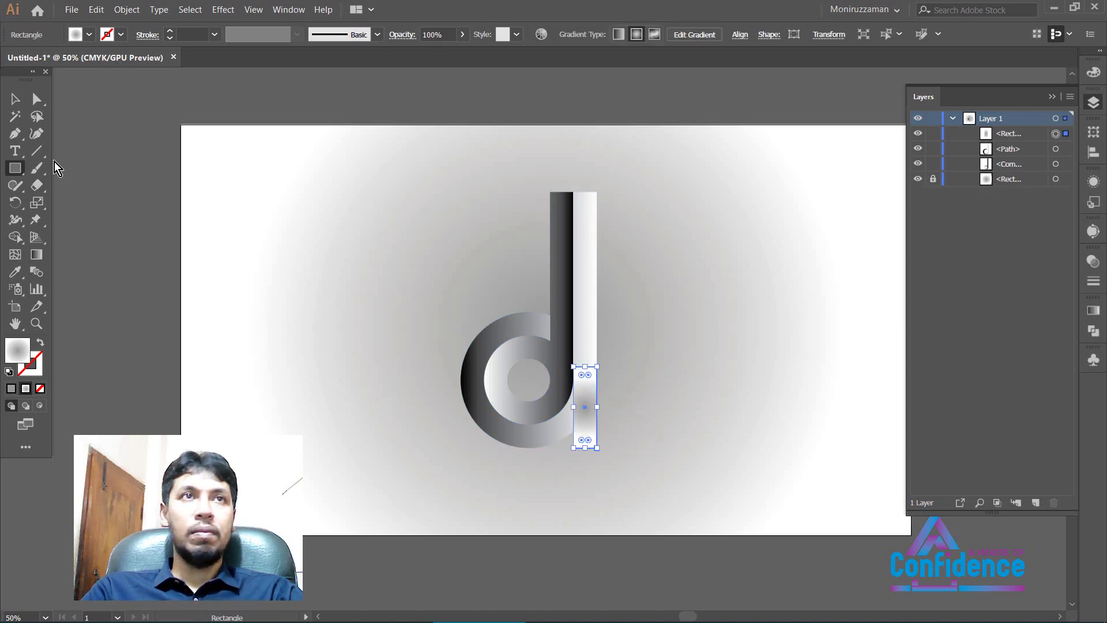
pyautogui.click(15, 99)
pyautogui.click(333, 248)
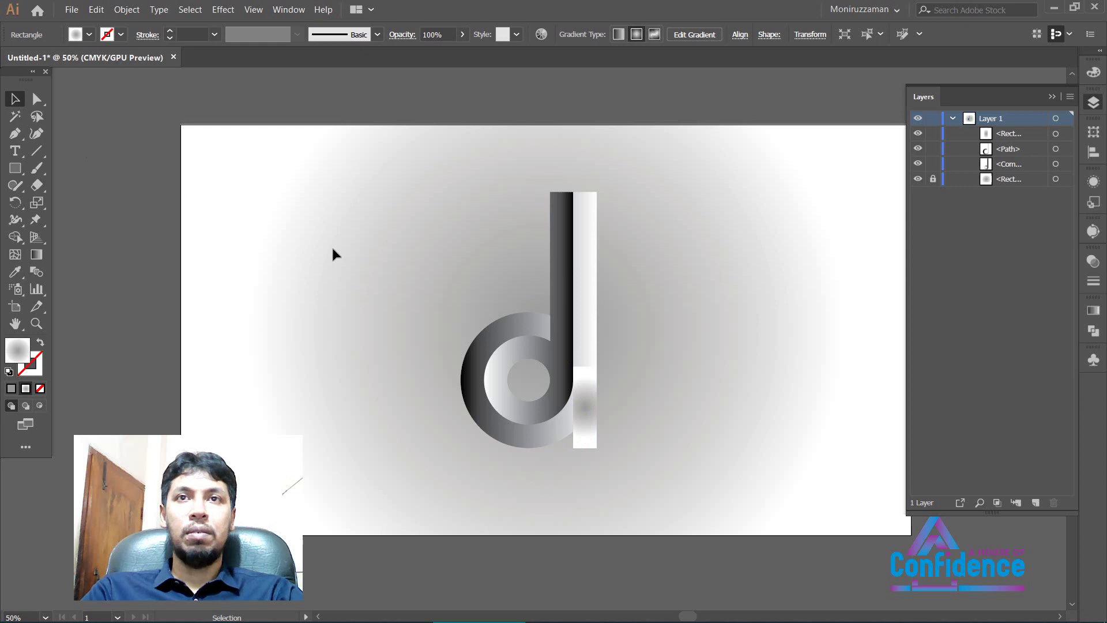
# Change the small rectangle's gradient to linear with an angle of -90°
pyautogui.click(587, 401)
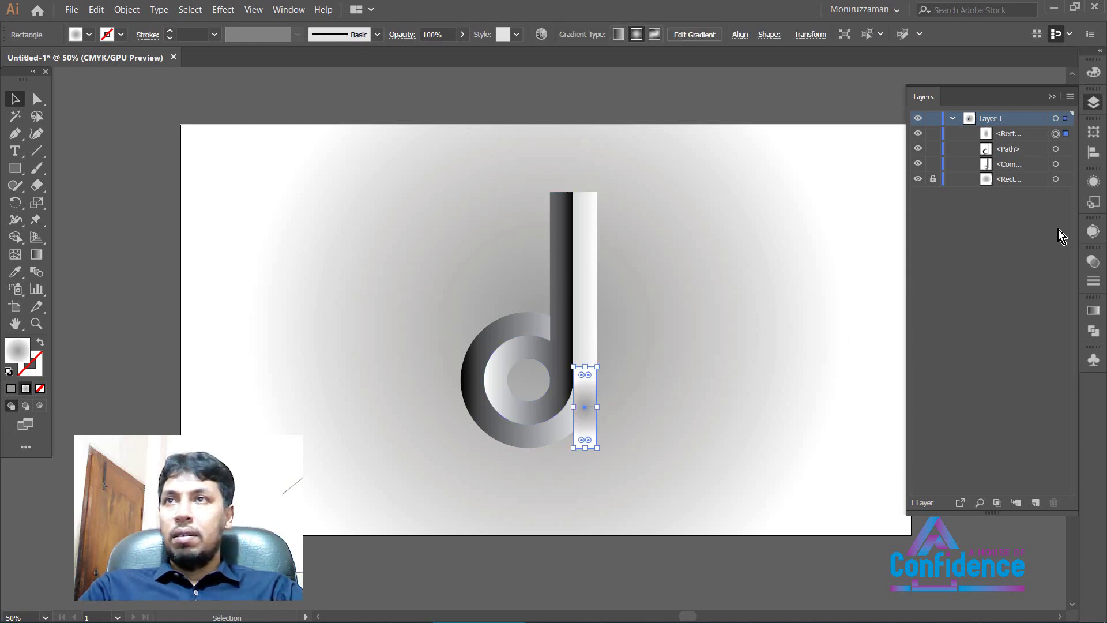
pyautogui.click(1094, 310)
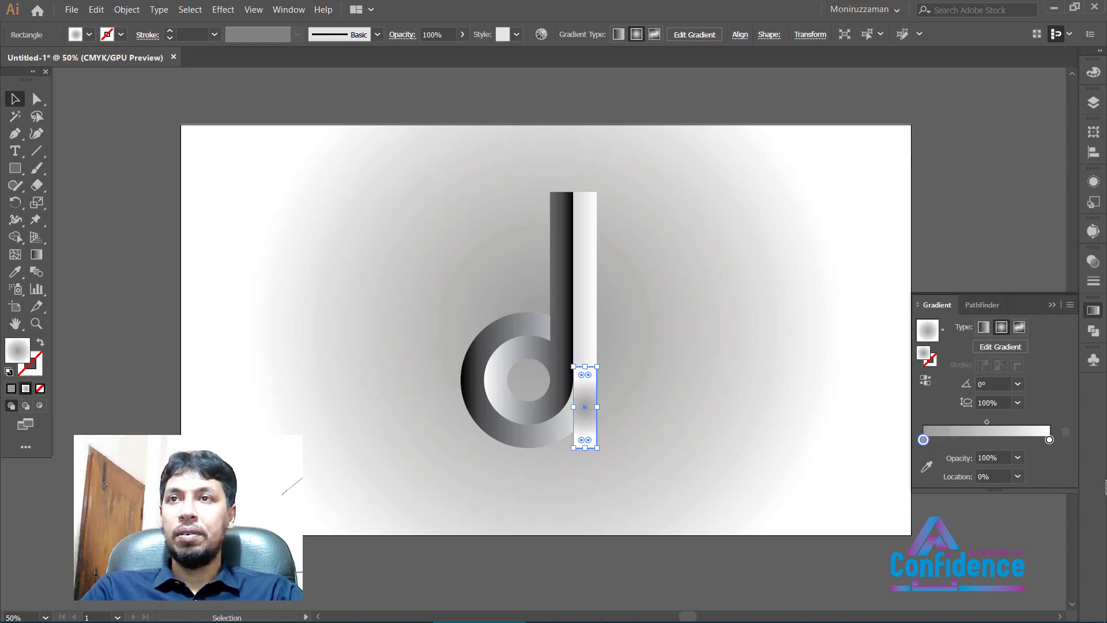
pyautogui.click(984, 327)
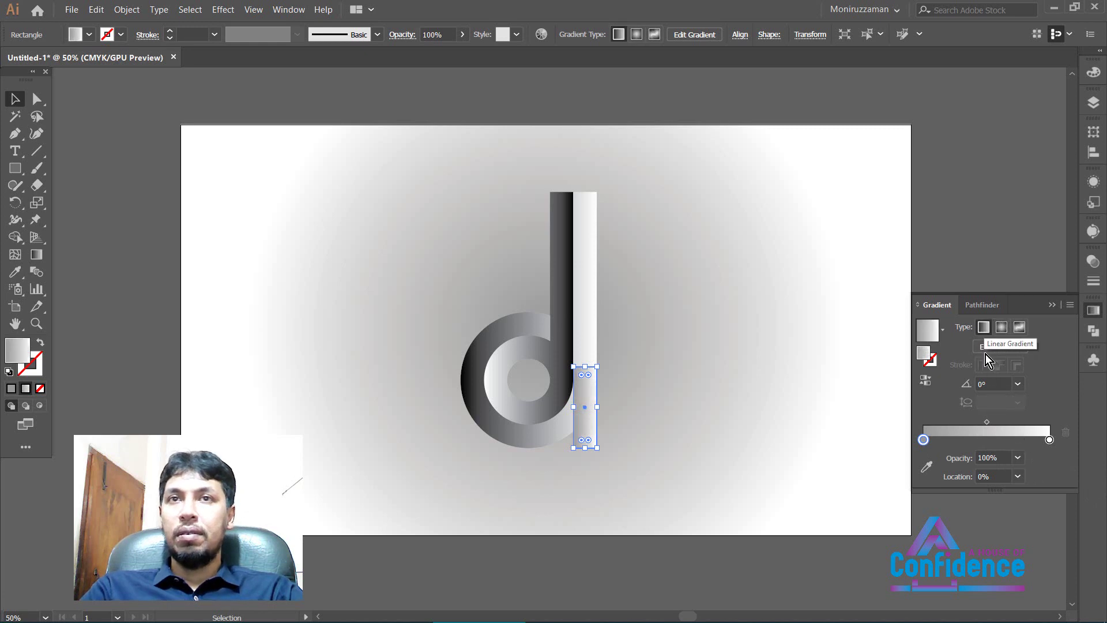
pyautogui.click(1019, 385)
pyautogui.click(1036, 305)
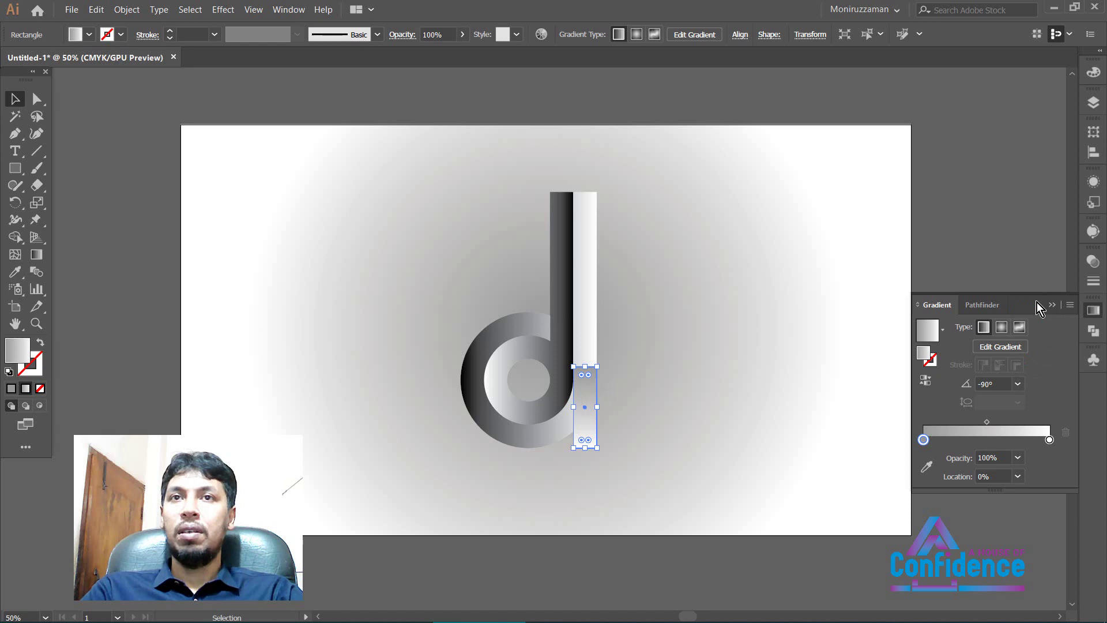
pyautogui.click(790, 385)
# Move the small rectangle below both d shapes in the layer order, just above the locked background
pyautogui.click(593, 421)
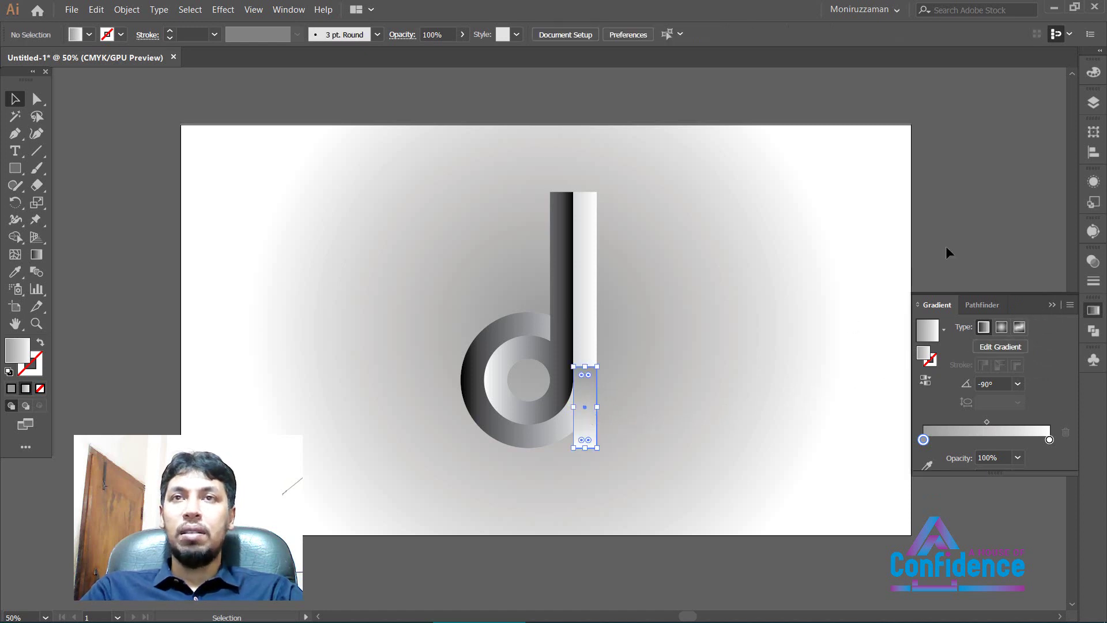
pyautogui.click(1095, 103)
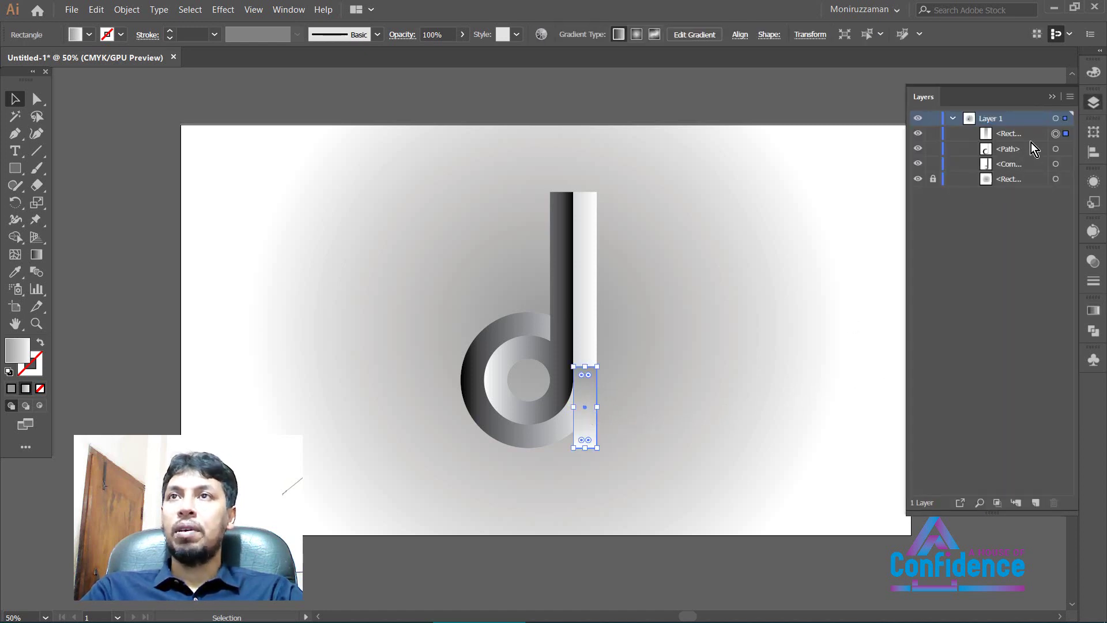
pyautogui.moveTo(1037, 137); pyautogui.dragTo(1036, 169)
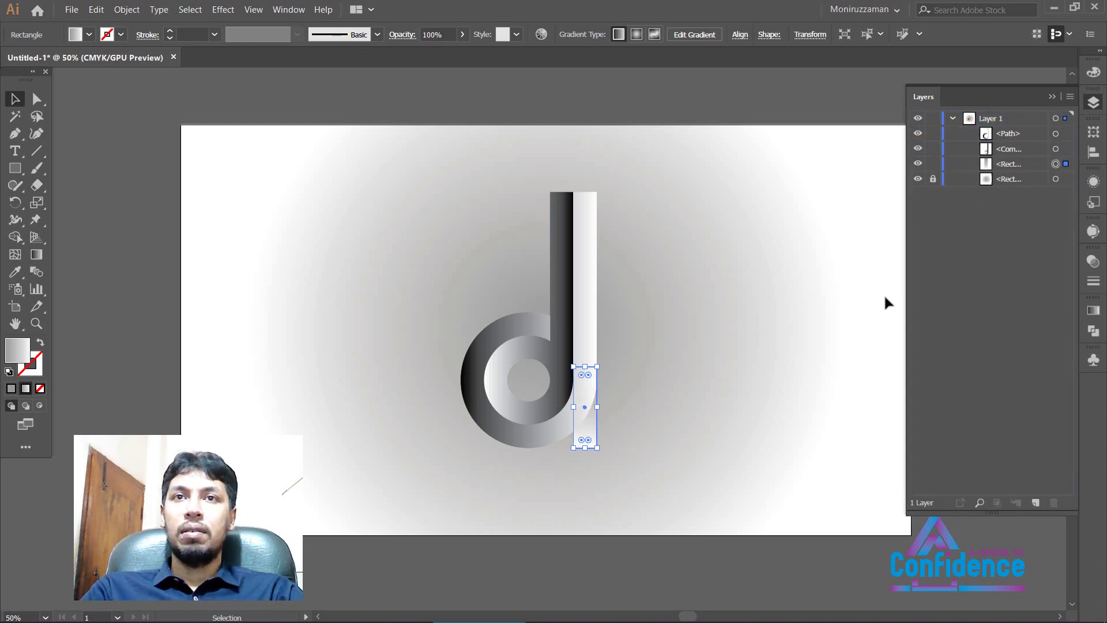
pyautogui.click(800, 314)
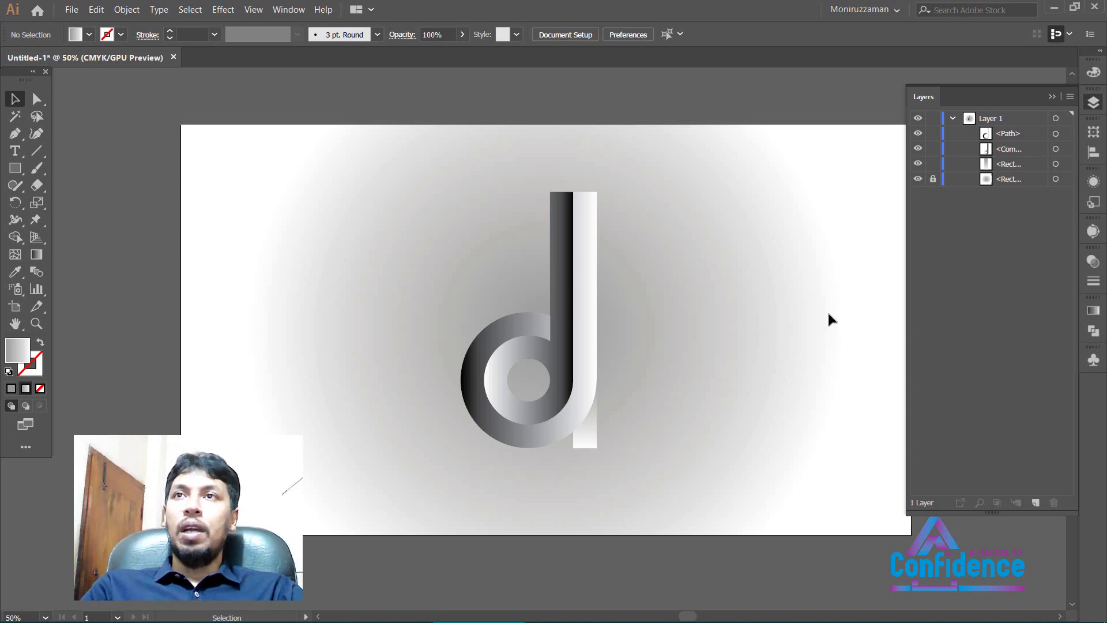
# Duplicate the small rectangle and place the copy directly against its left side
pyautogui.click(585, 437)
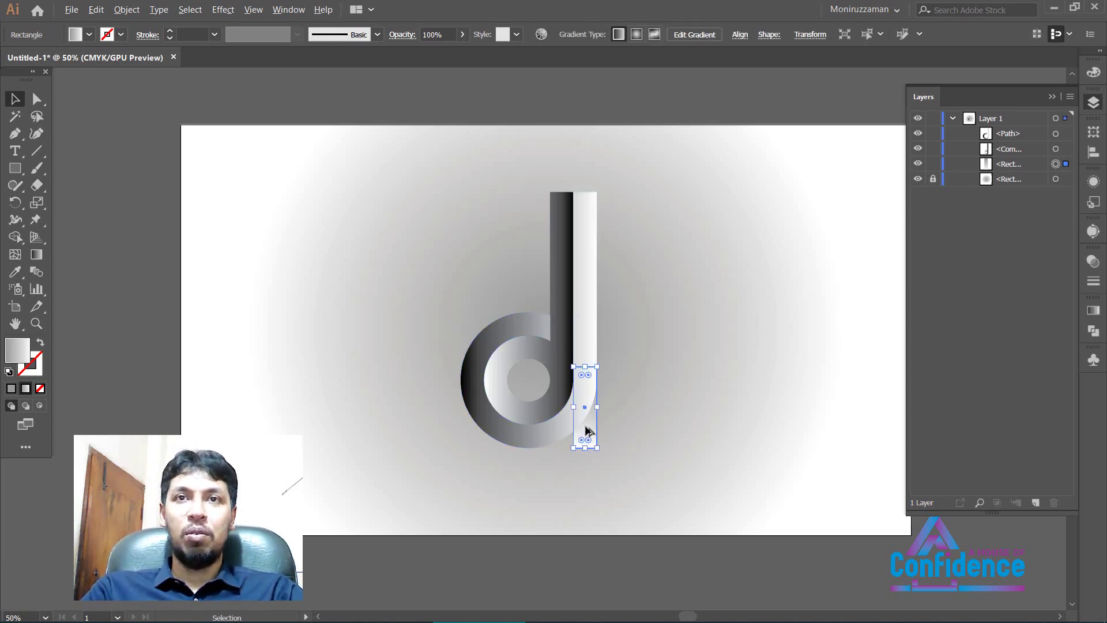
pyautogui.moveTo(586, 430); pyautogui.dragTo(564, 430)
pyautogui.click(641, 427)
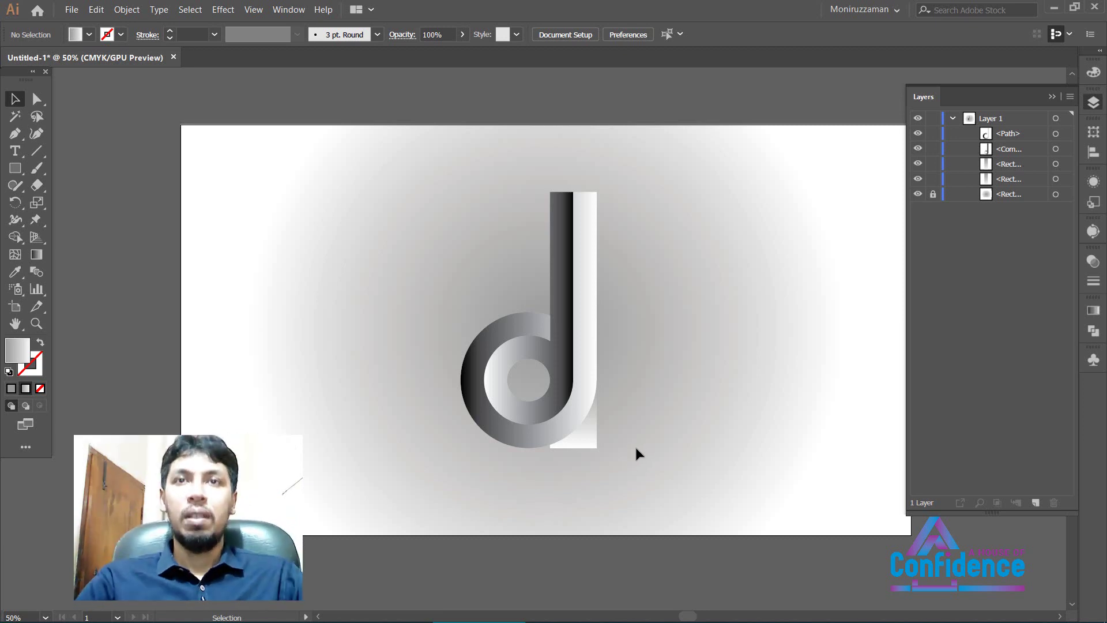
# Reverse the gradient of the right-hand small rectangle so it runs from white at its top to grey at its bottom
pyautogui.click(589, 440)
pyautogui.click(690, 435)
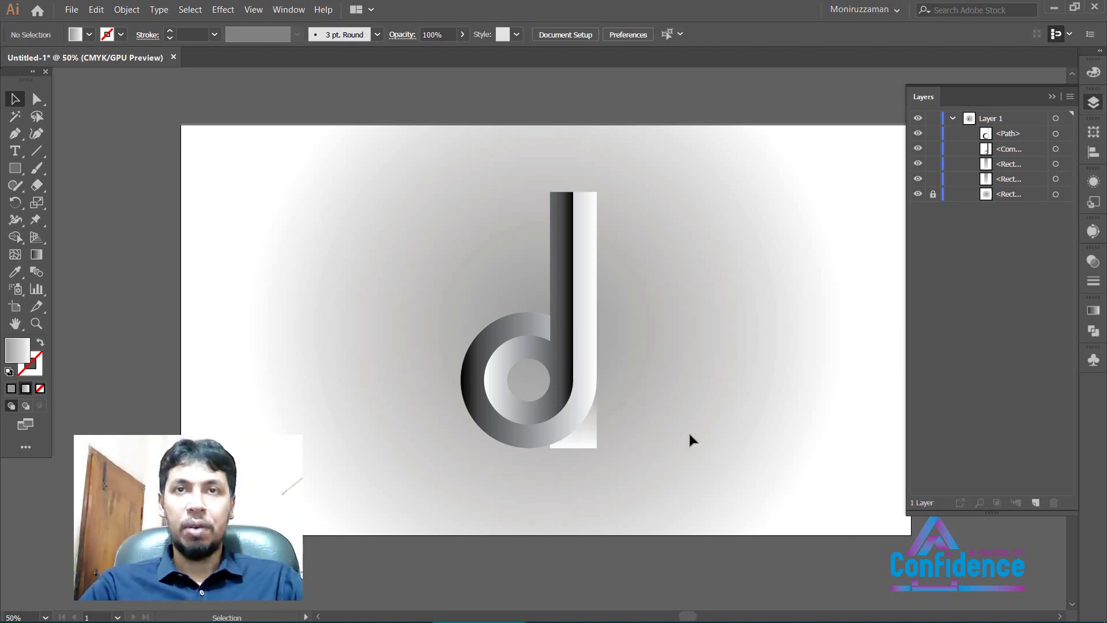
pyautogui.click(588, 439)
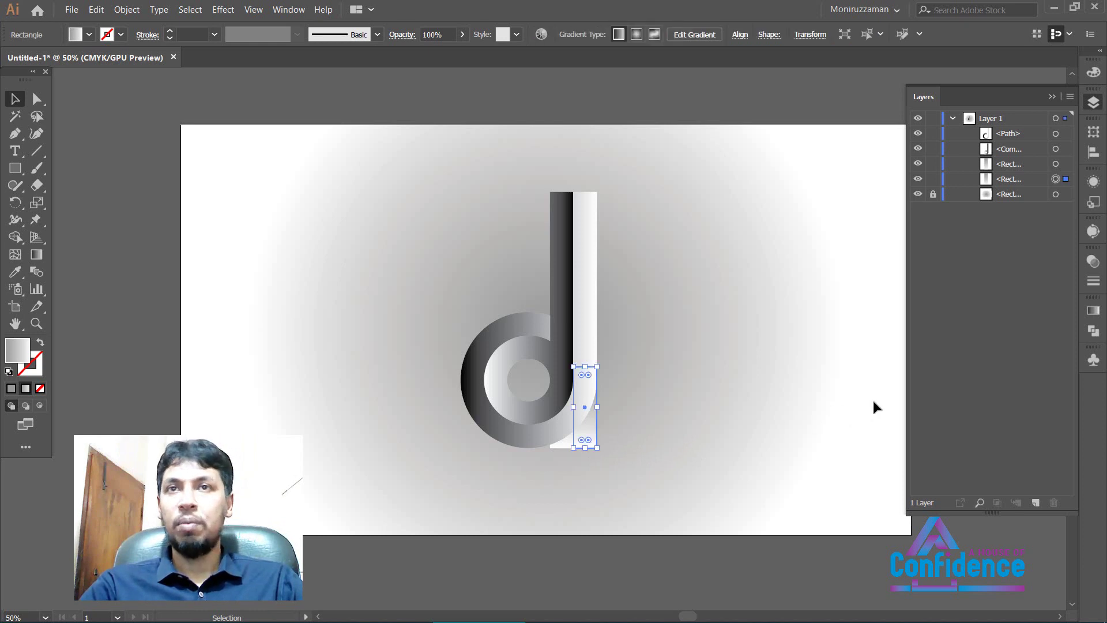
pyautogui.click(1094, 311)
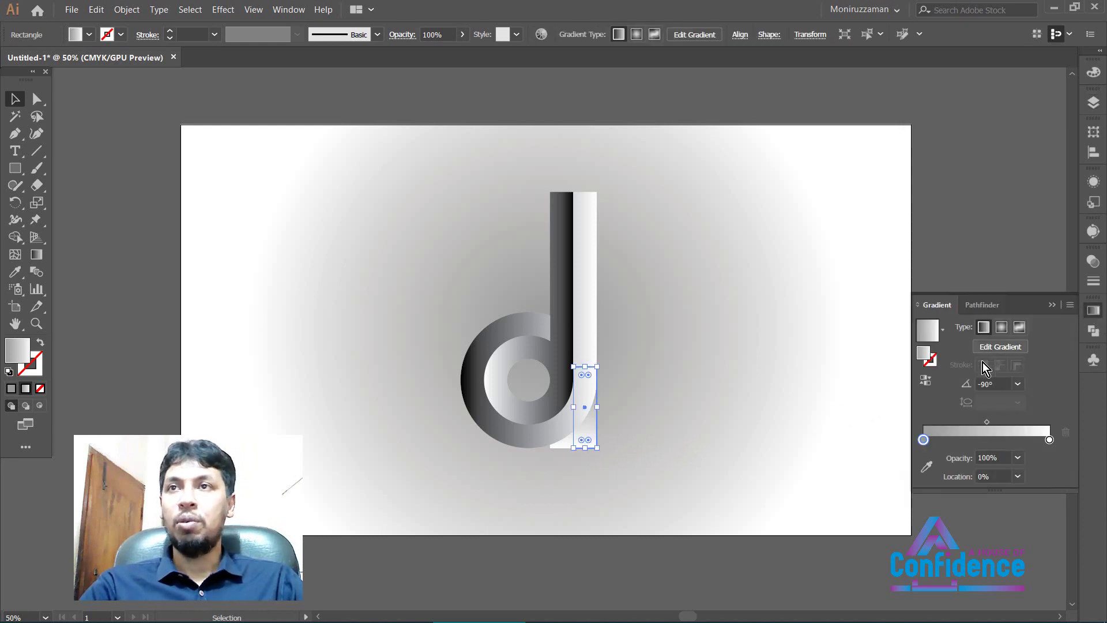
pyautogui.click(925, 381)
pyautogui.click(733, 420)
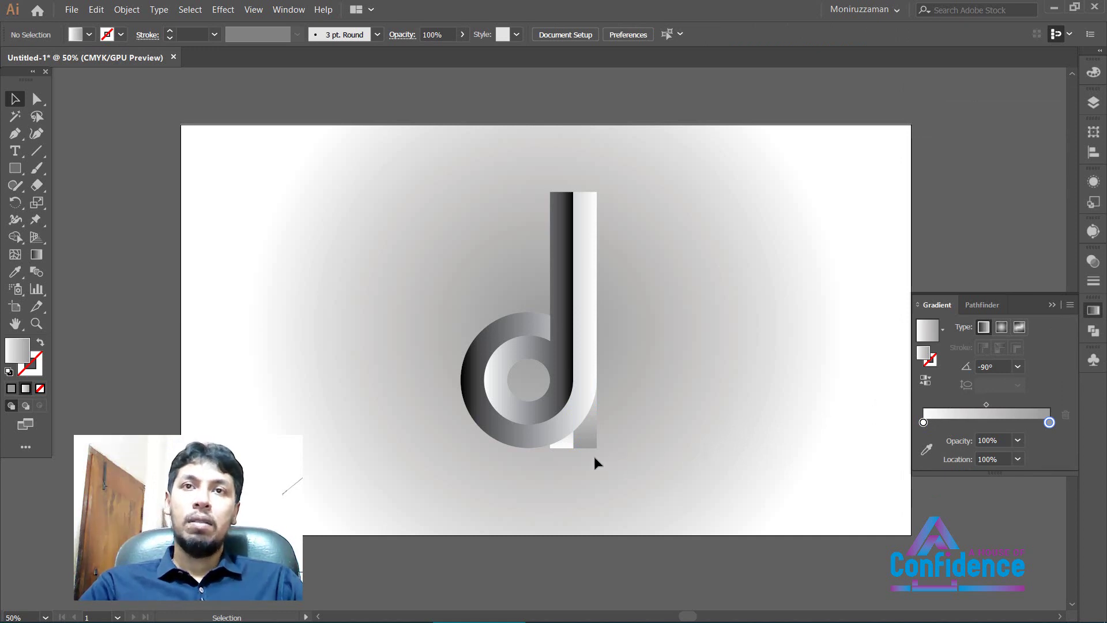
# Compare the gradient directions of the two small rectangles behind the d's lower right curve
pyautogui.click(565, 440)
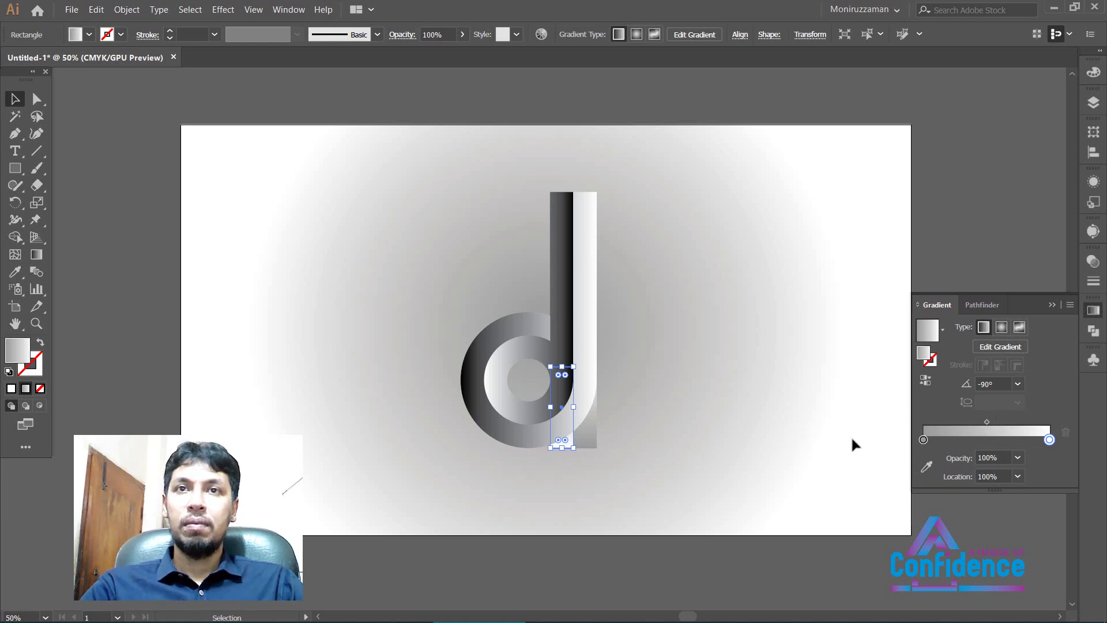
pyautogui.click(796, 440)
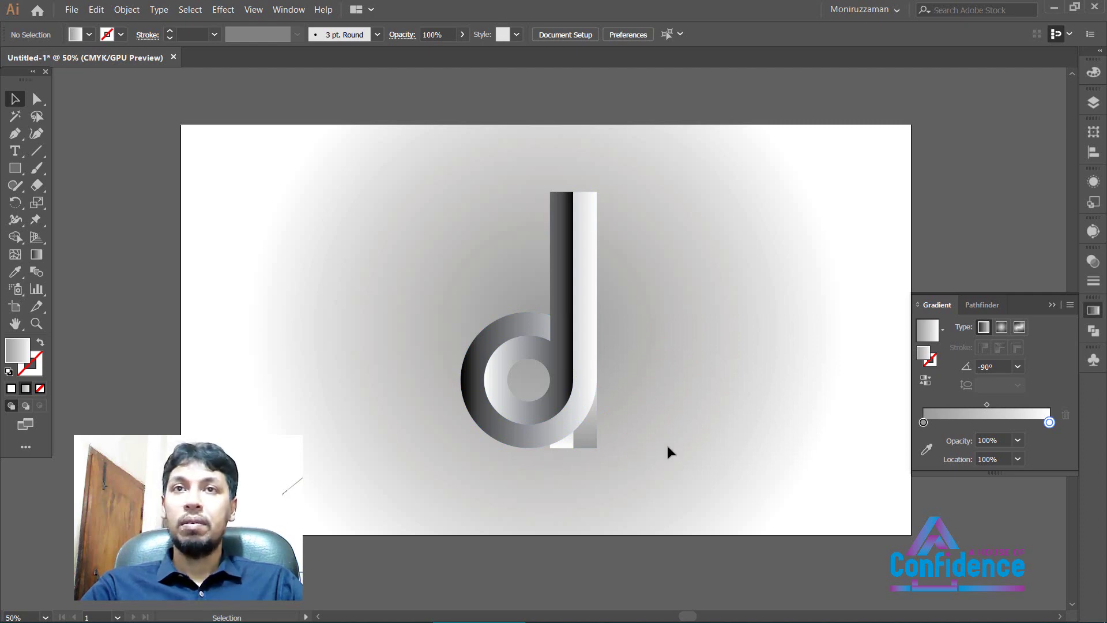
pyautogui.click(589, 436)
pyautogui.click(696, 440)
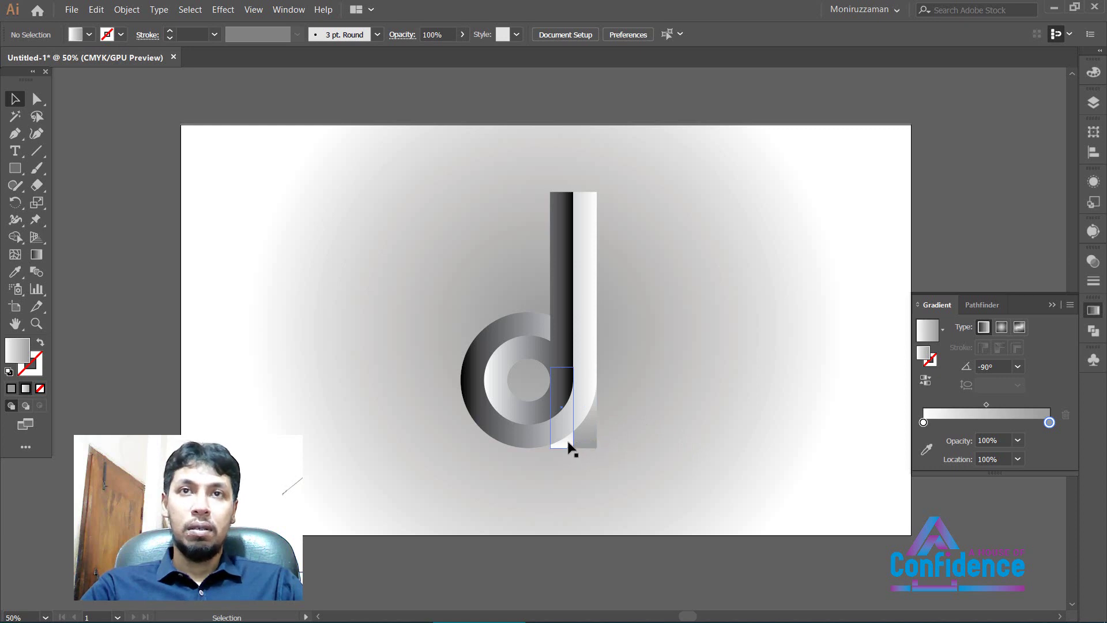
pyautogui.click(568, 441)
pyautogui.click(697, 434)
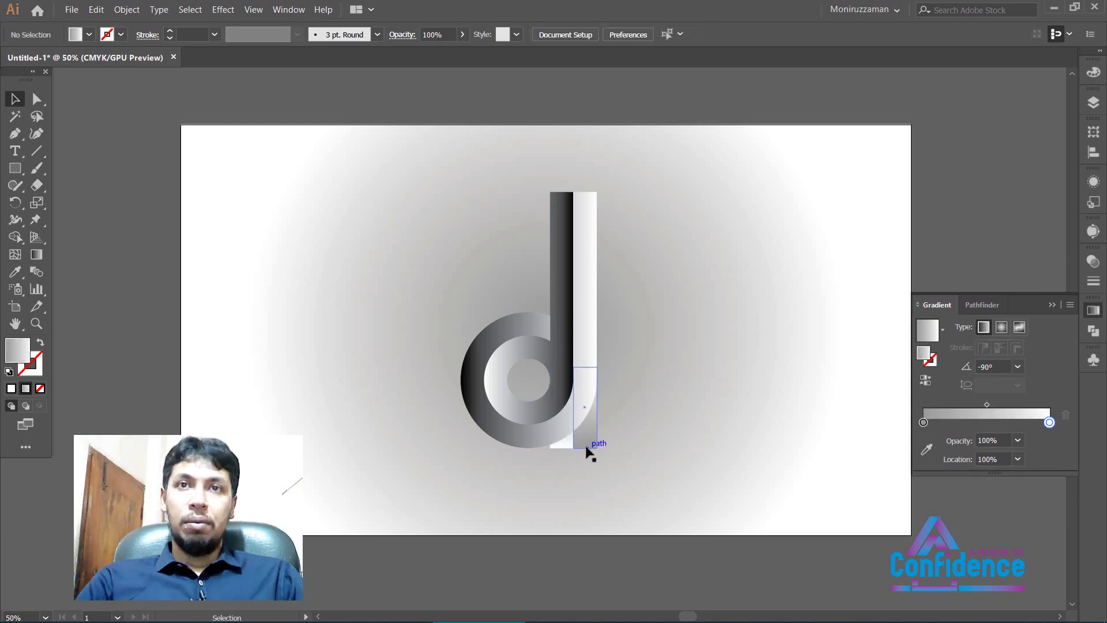
pyautogui.click(566, 439)
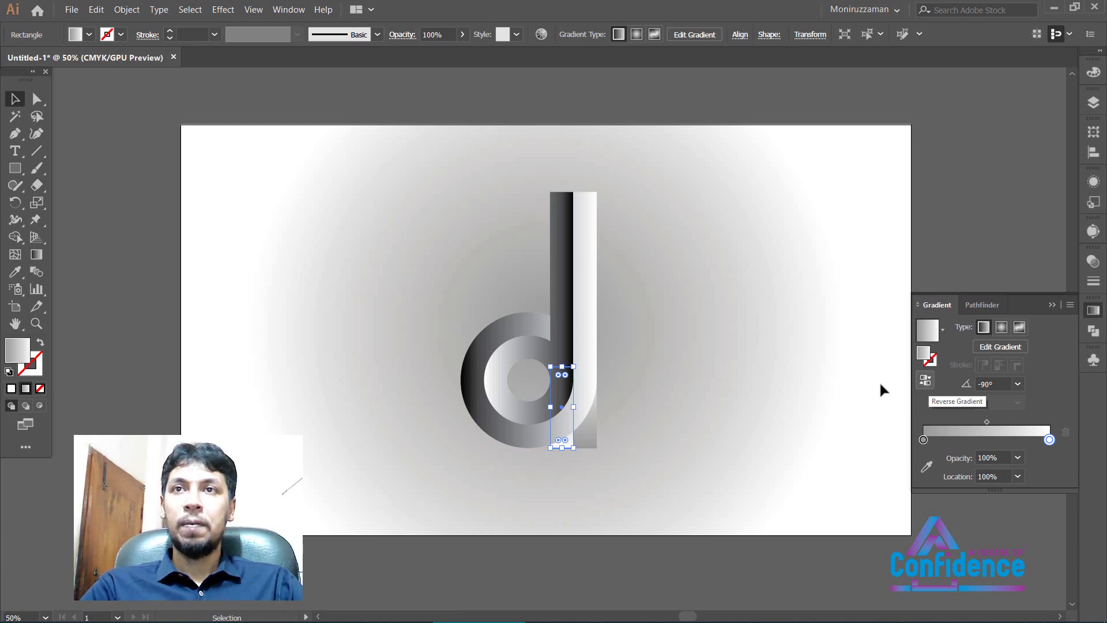
pyautogui.click(746, 370)
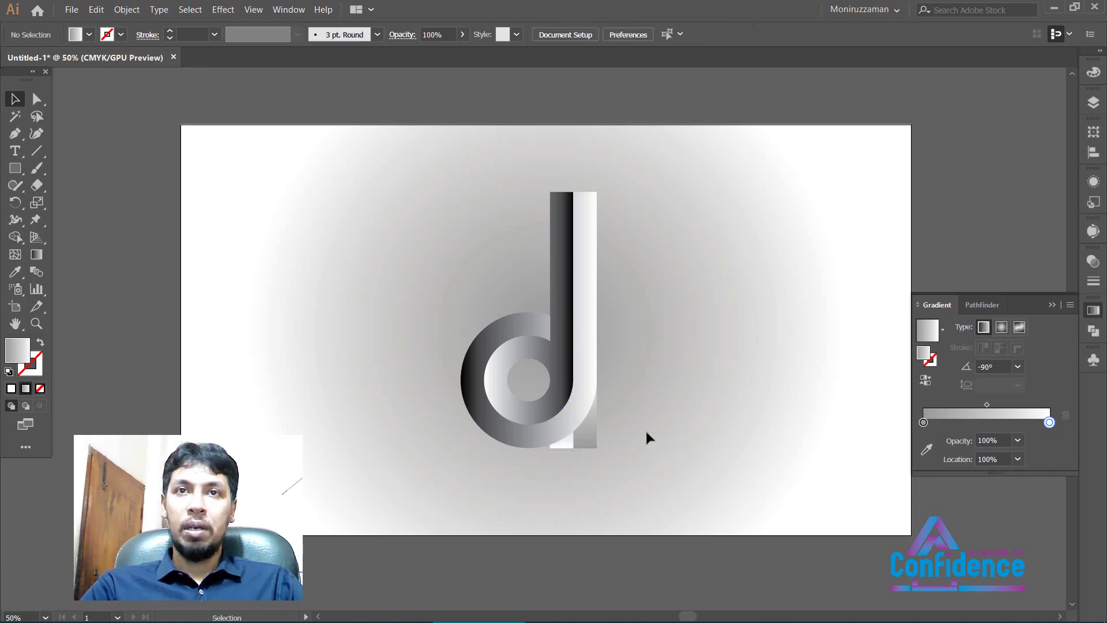
# Try reversing the gradient of the left-hand small rectangle, and reverse it back
pyautogui.click(567, 448)
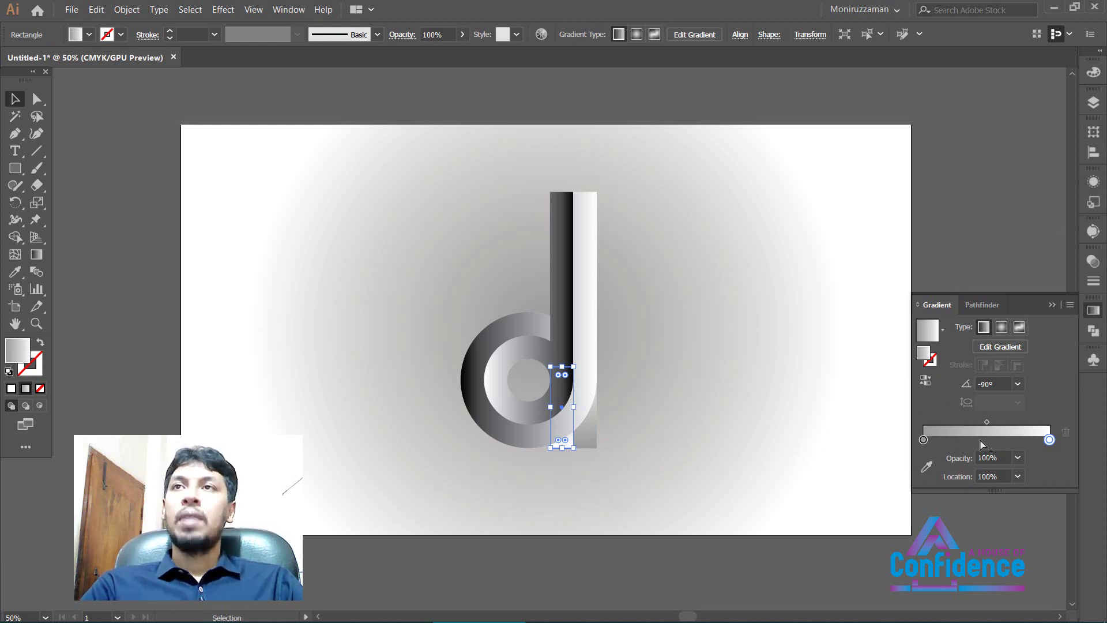
pyautogui.click(925, 381)
pyautogui.click(729, 428)
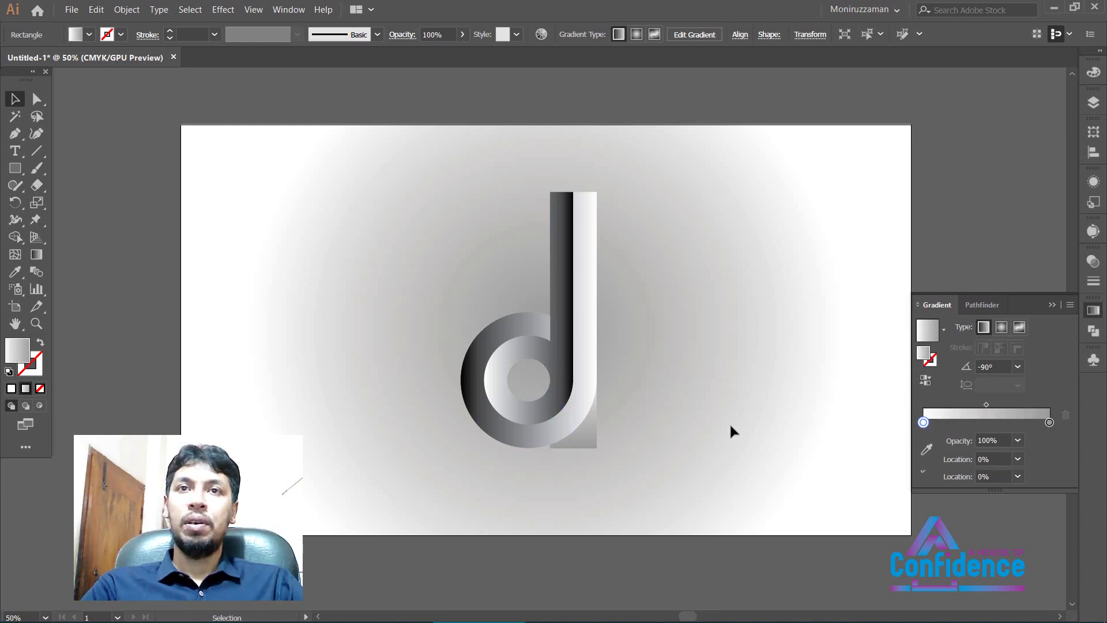
pyautogui.click(562, 445)
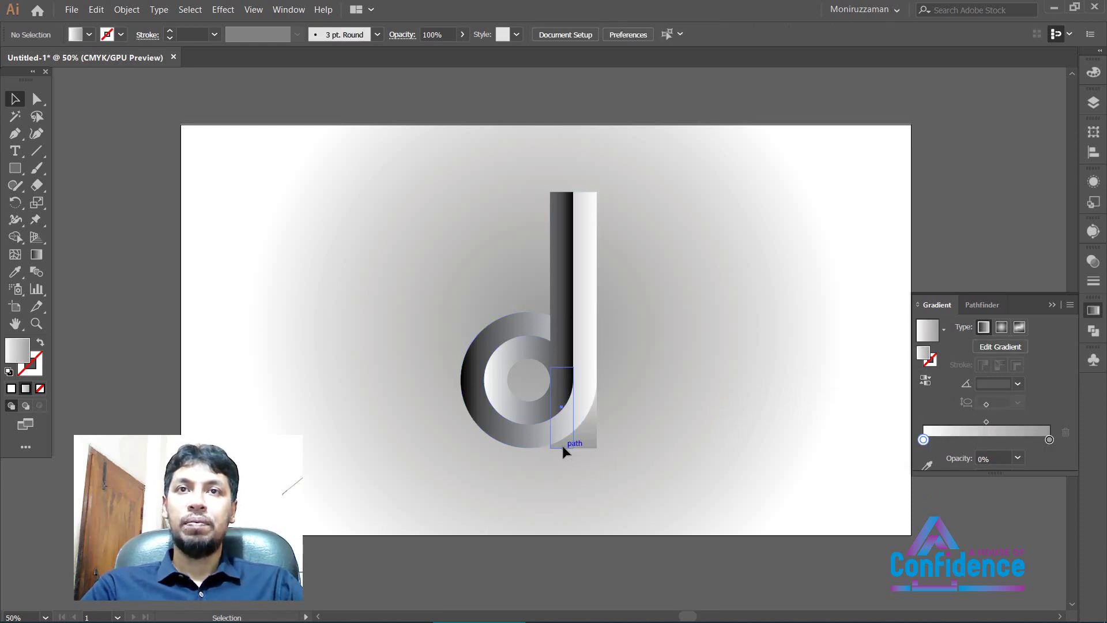
pyautogui.click(927, 384)
pyautogui.click(692, 421)
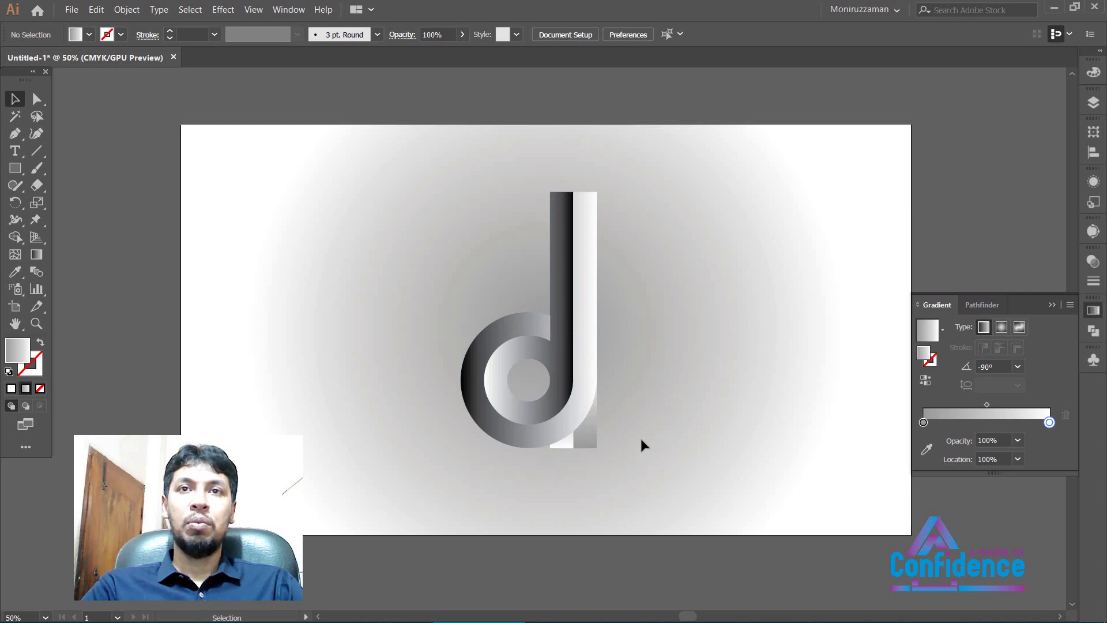
# Delete the left-hand copy of the small rectangle
pyautogui.click(563, 445)
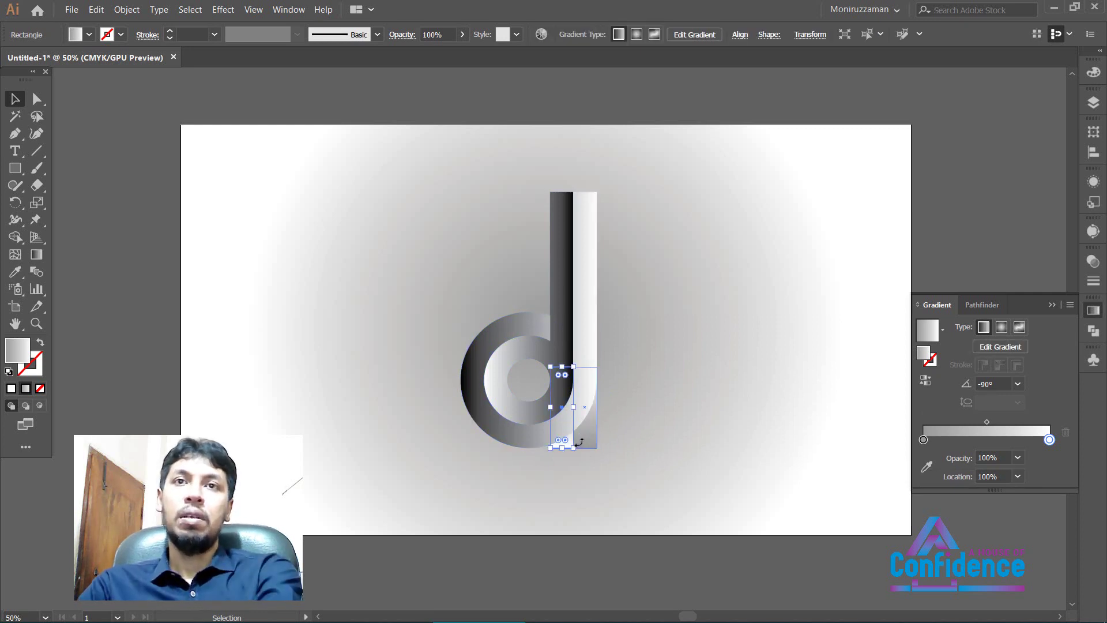
pyautogui.click(703, 460)
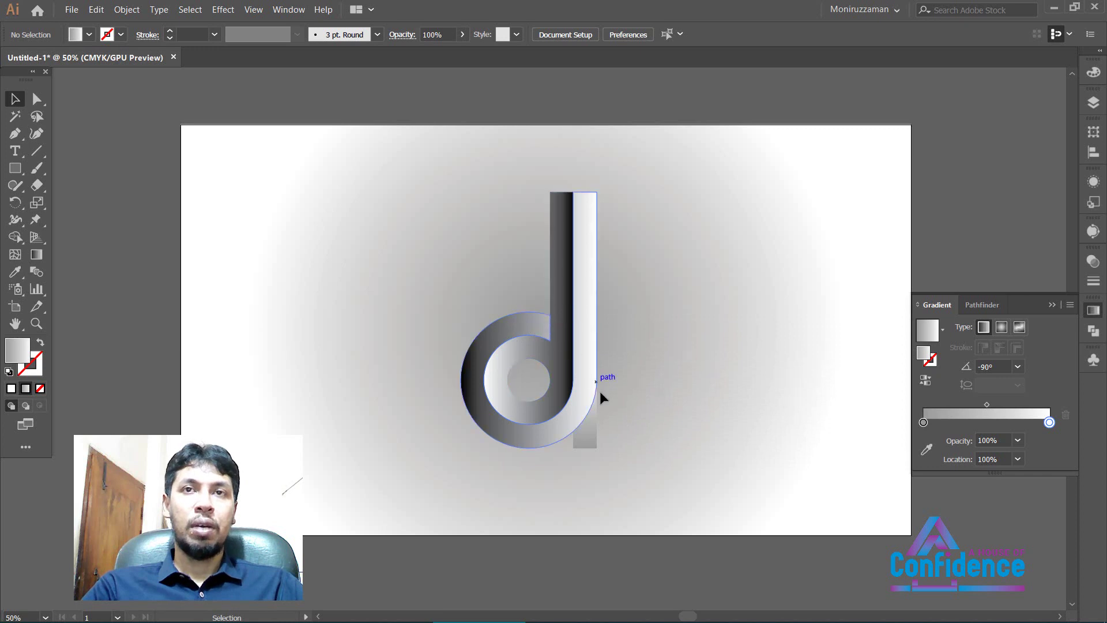
# Change the end colour of the small rectangle's gradient behind the lower curve to a darker grey
pyautogui.click(590, 440)
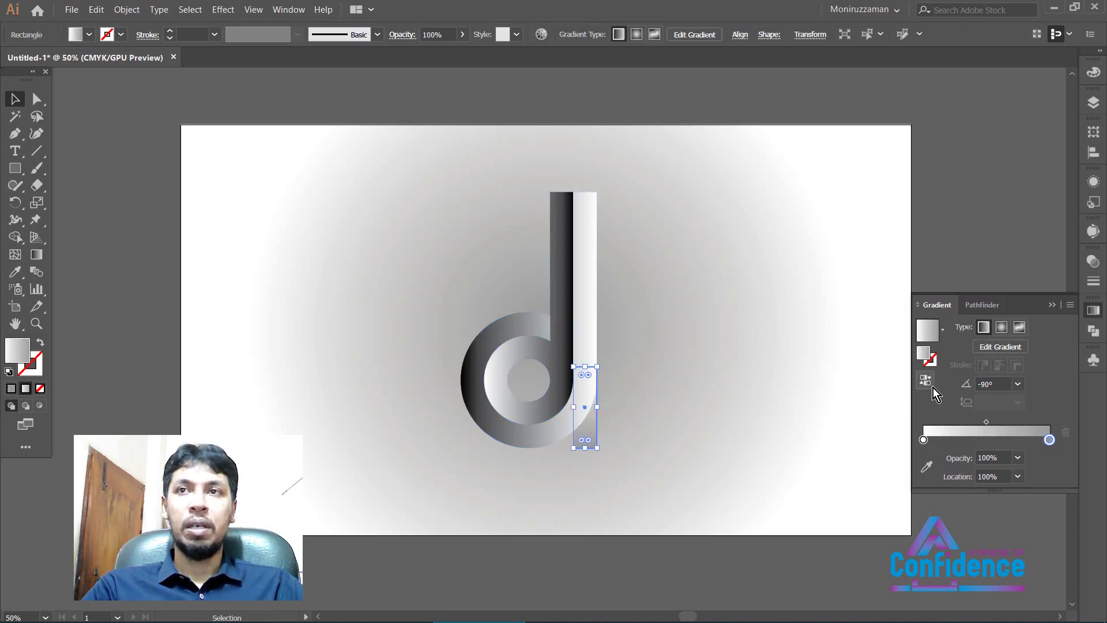
pyautogui.doubleClick(1047, 438)
pyautogui.click(1060, 445)
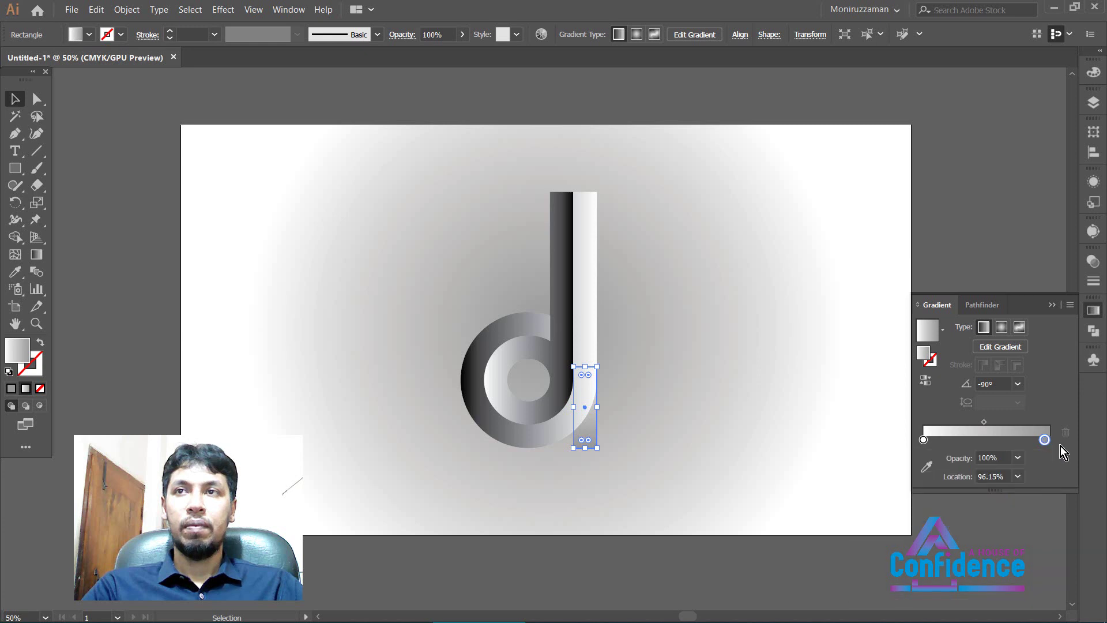
pyautogui.doubleClick(1046, 439)
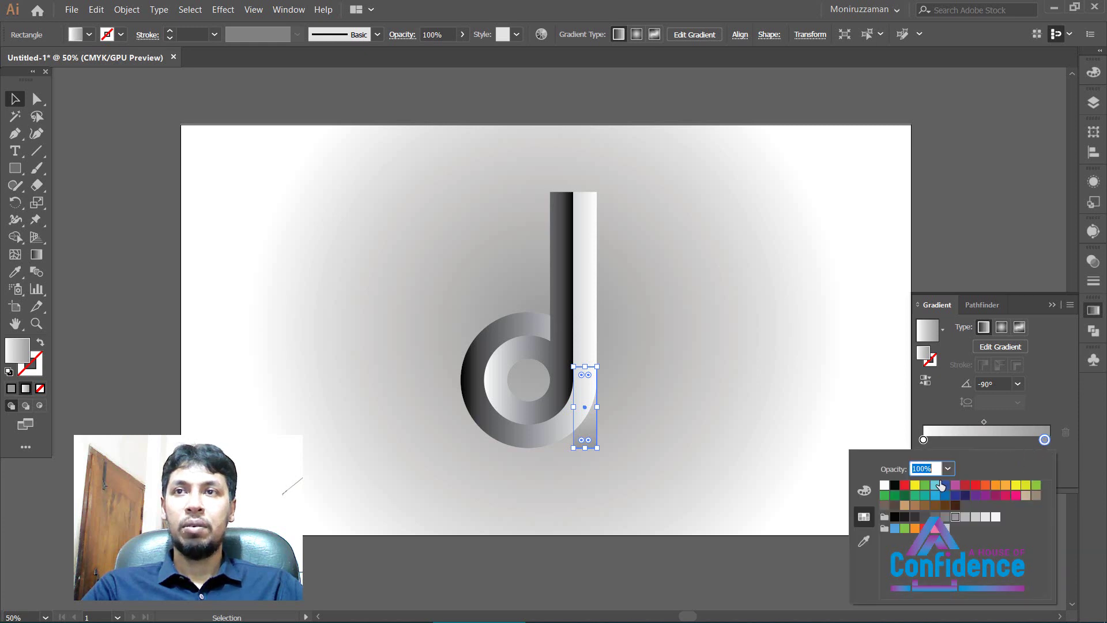
pyautogui.click(739, 412)
pyautogui.click(739, 412)
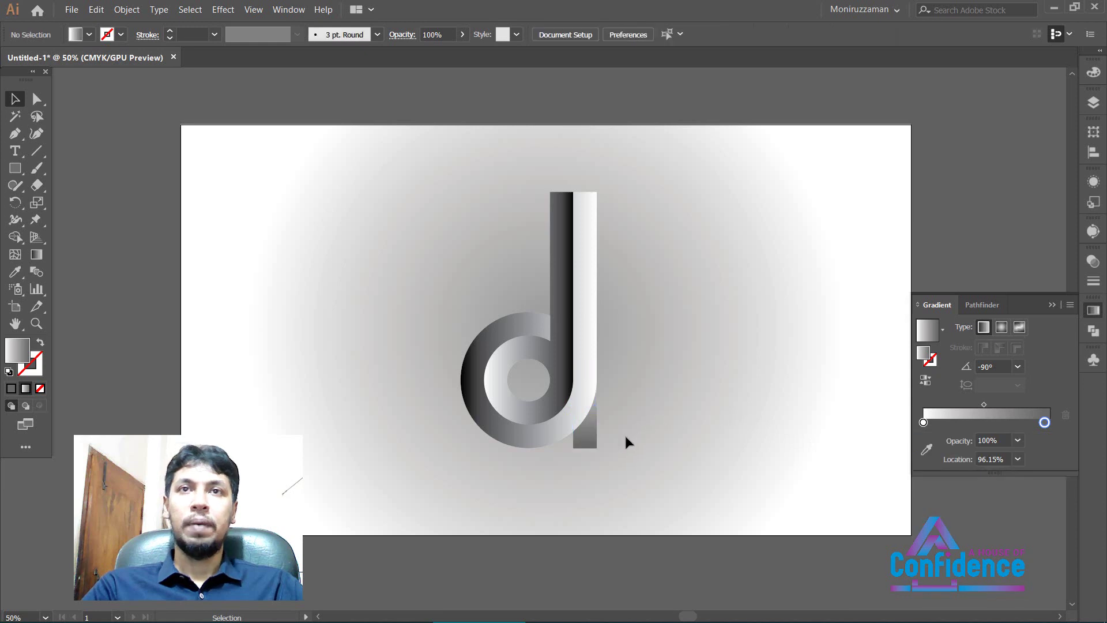
# Set the location of the small rectangle's dark gradient stop to 100%
pyautogui.click(586, 441)
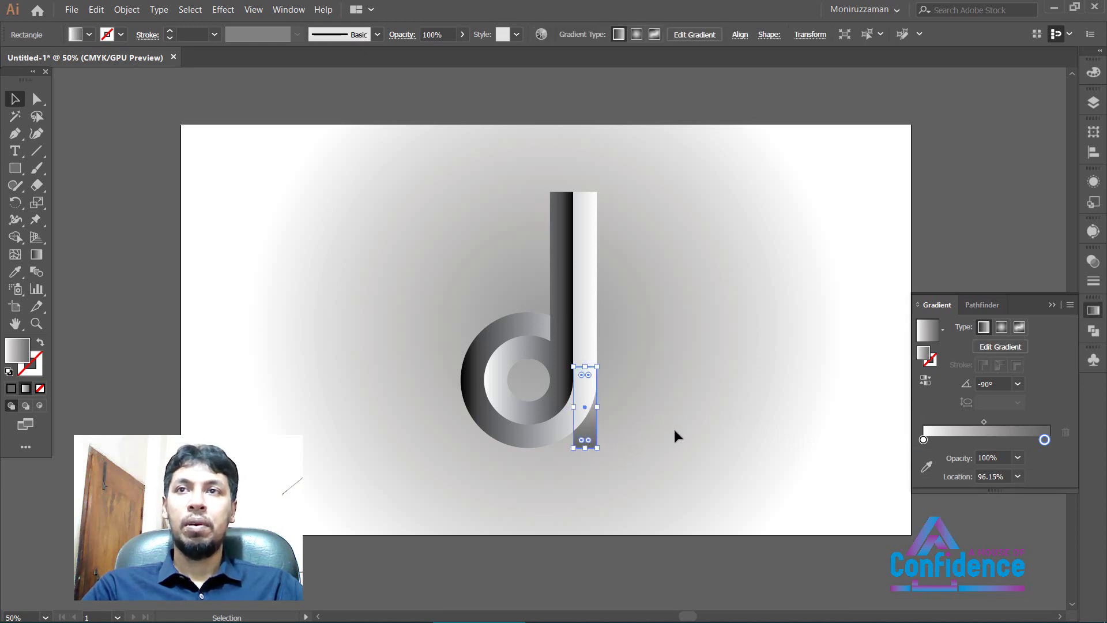
pyautogui.click(675, 435)
pyautogui.click(594, 437)
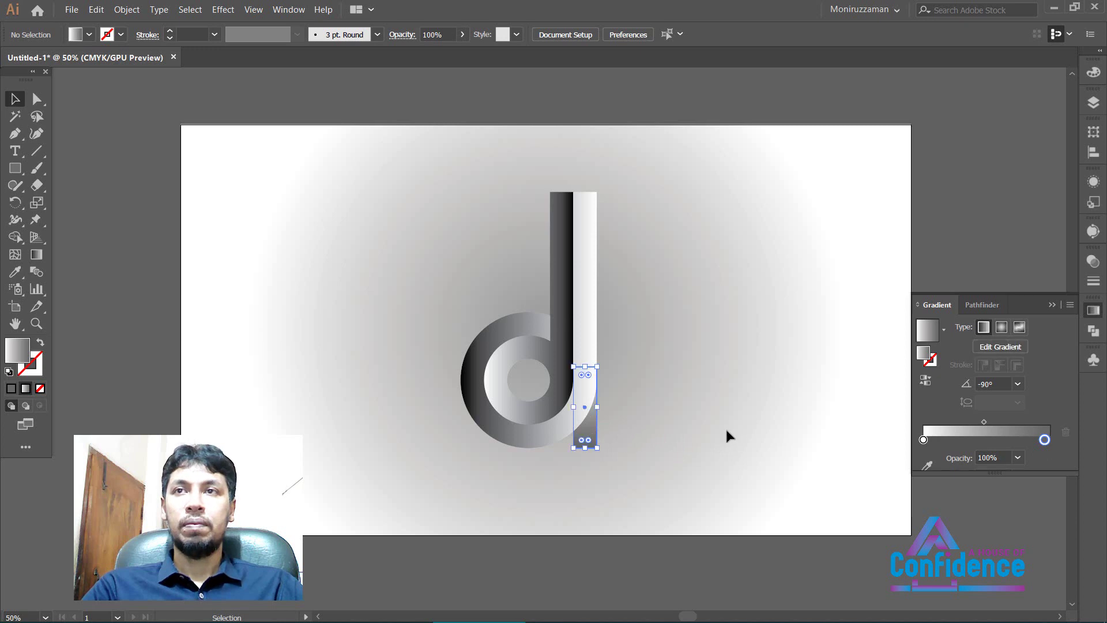
pyautogui.click(795, 438)
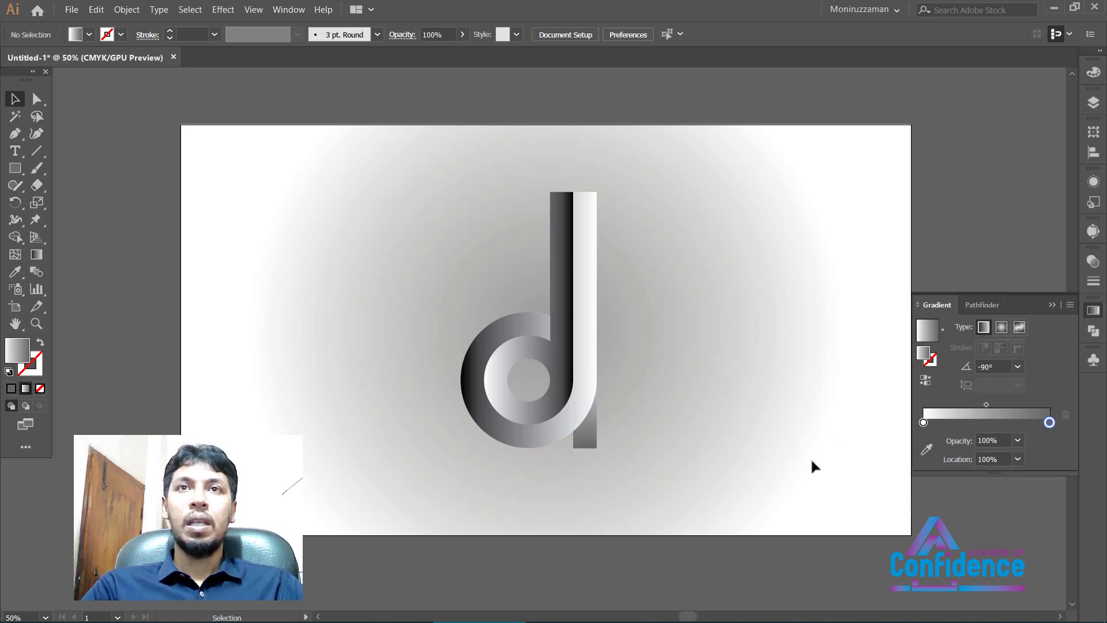
# Draw a closed shape with a curved lower edge across the top of the d's stem using the Pen tool
pyautogui.click(19, 137)
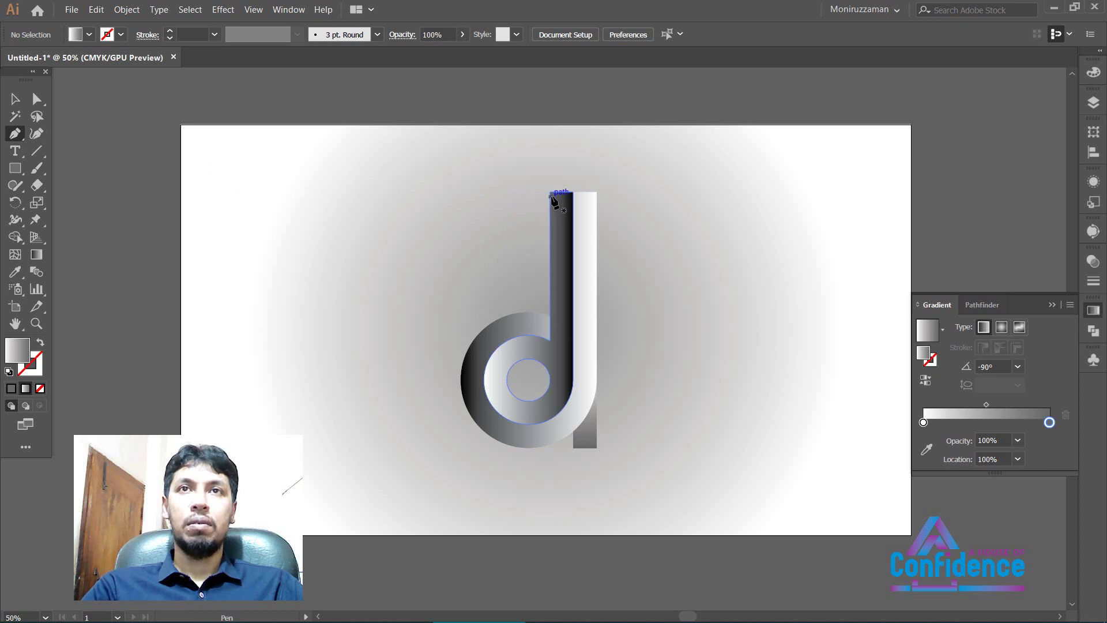
pyautogui.click(550, 193)
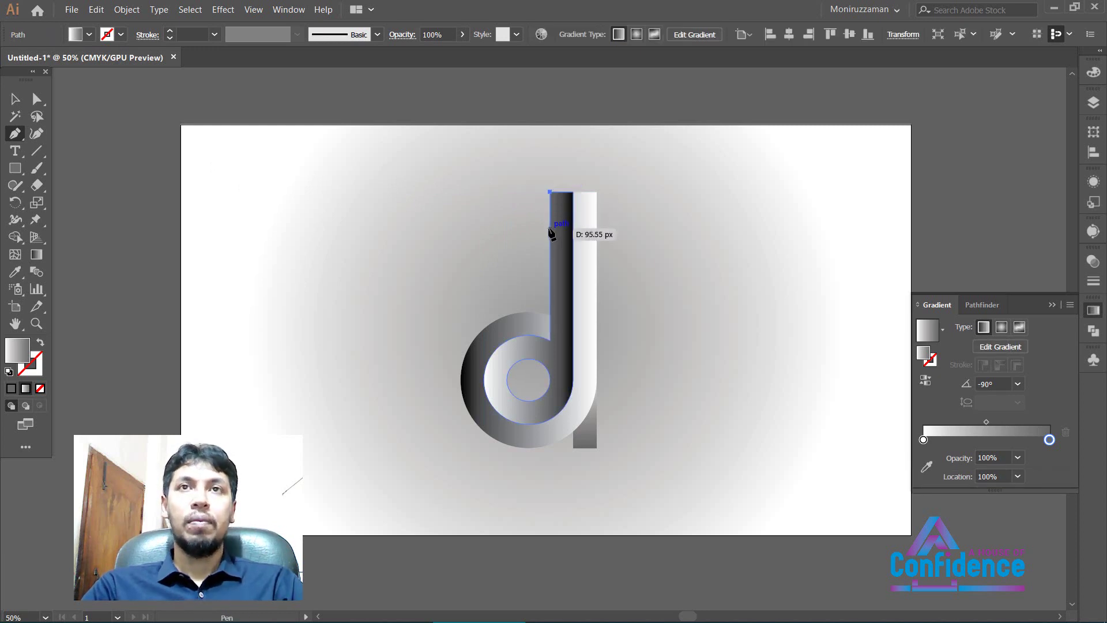
pyautogui.moveTo(550, 231); pyautogui.dragTo(609, 246)
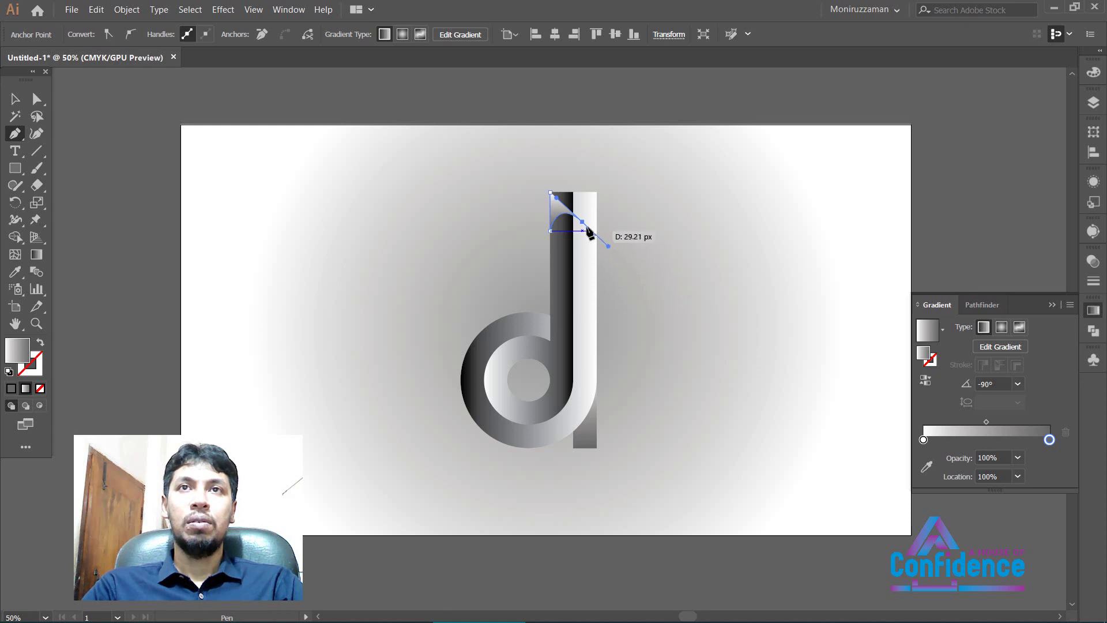
pyautogui.click(583, 222)
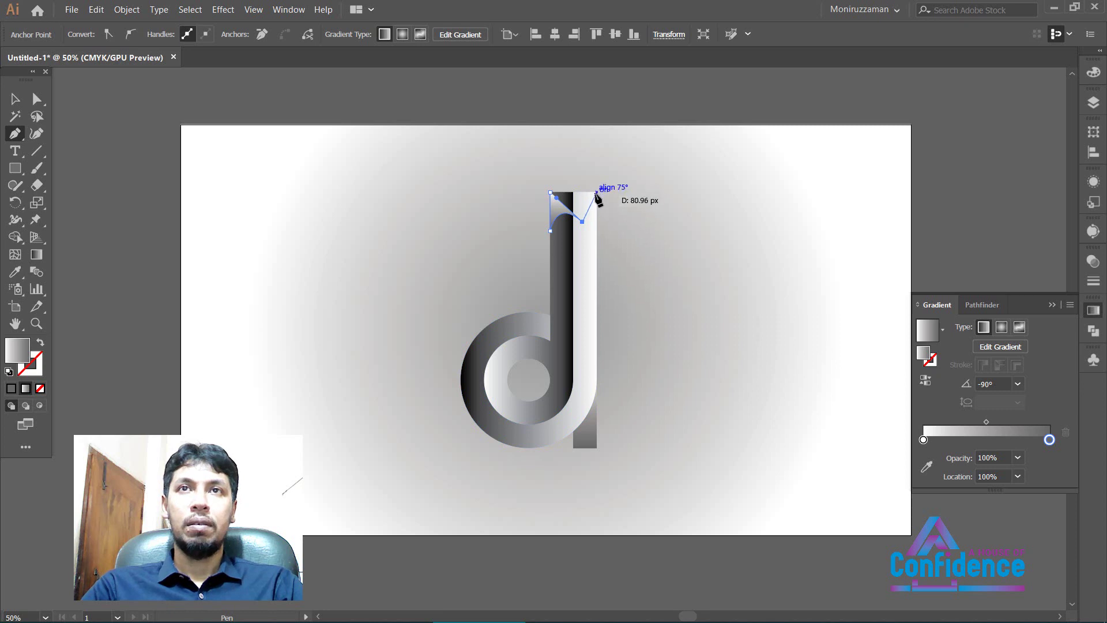
pyautogui.moveTo(597, 192); pyautogui.dragTo(561, 192)
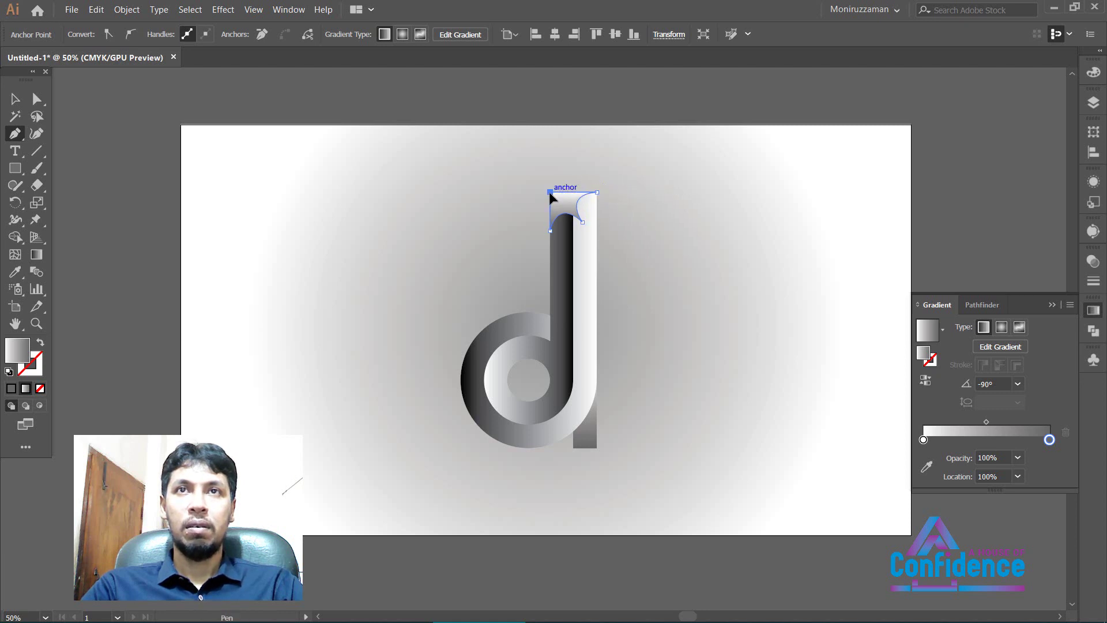
pyautogui.click(36, 99)
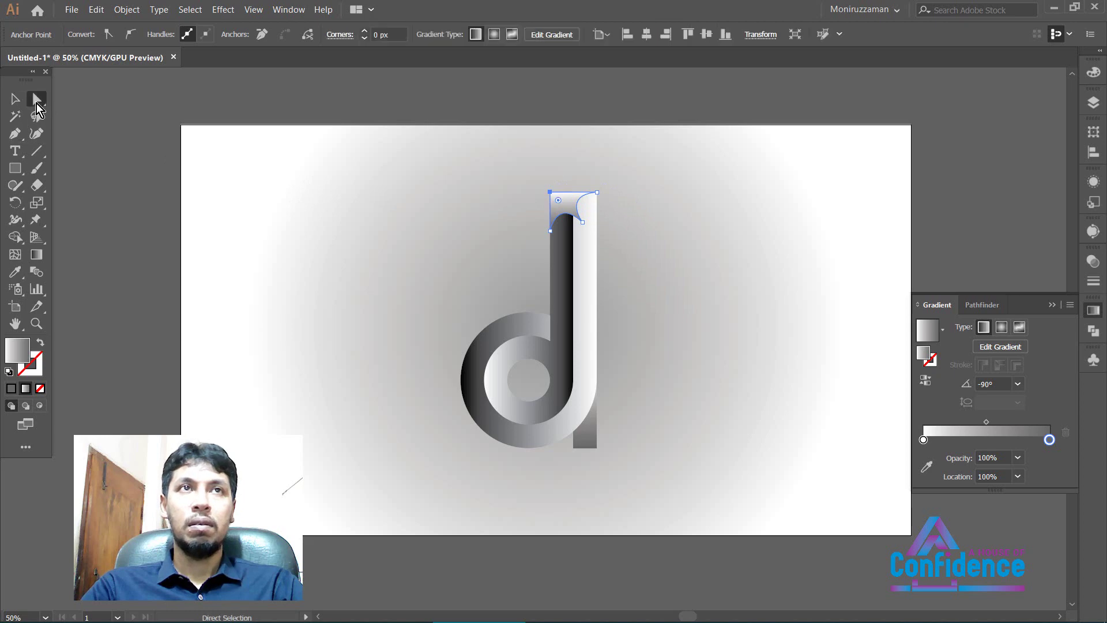
pyautogui.click(315, 178)
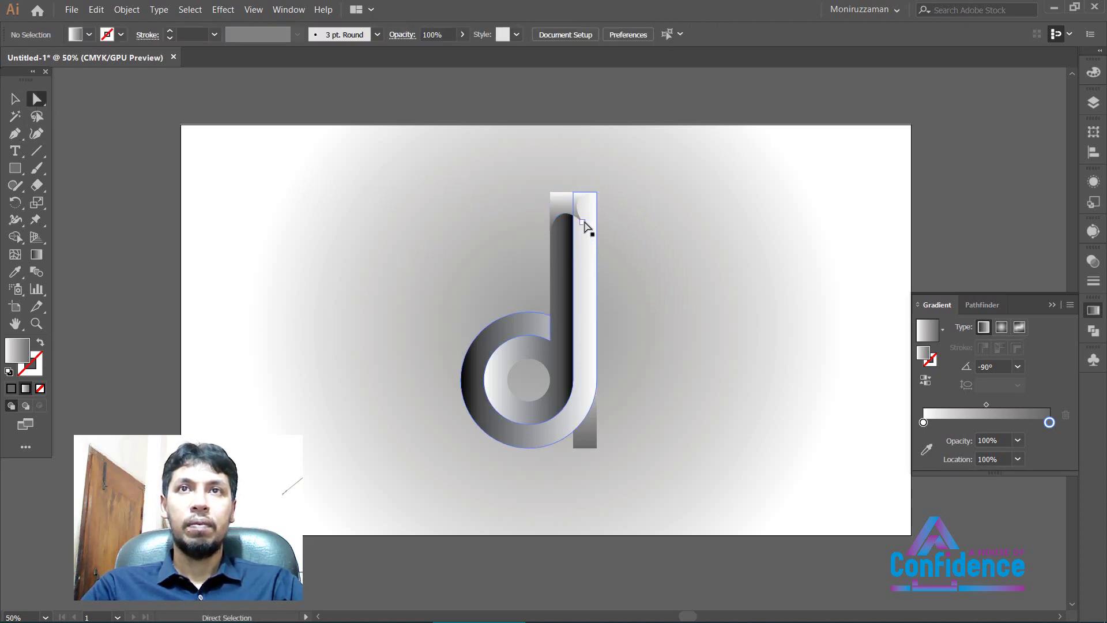
# Draw a small closed curved shape over the bottom of the small rectangle below the d's curve using the Pen tool
pyautogui.click(15, 133)
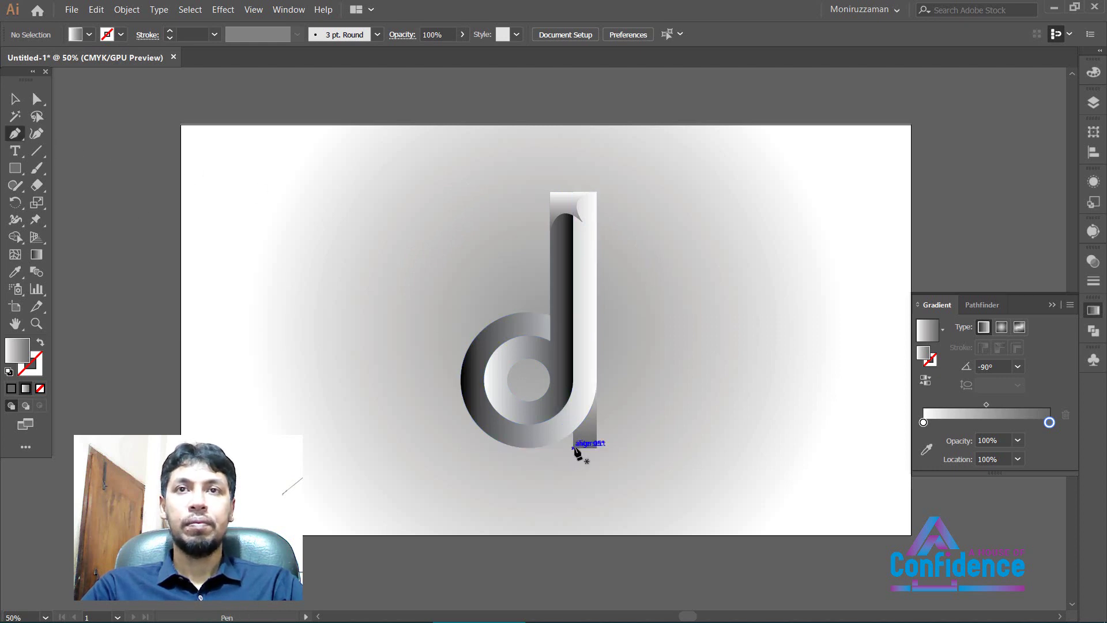
pyautogui.moveTo(574, 447); pyautogui.dragTo(584, 434)
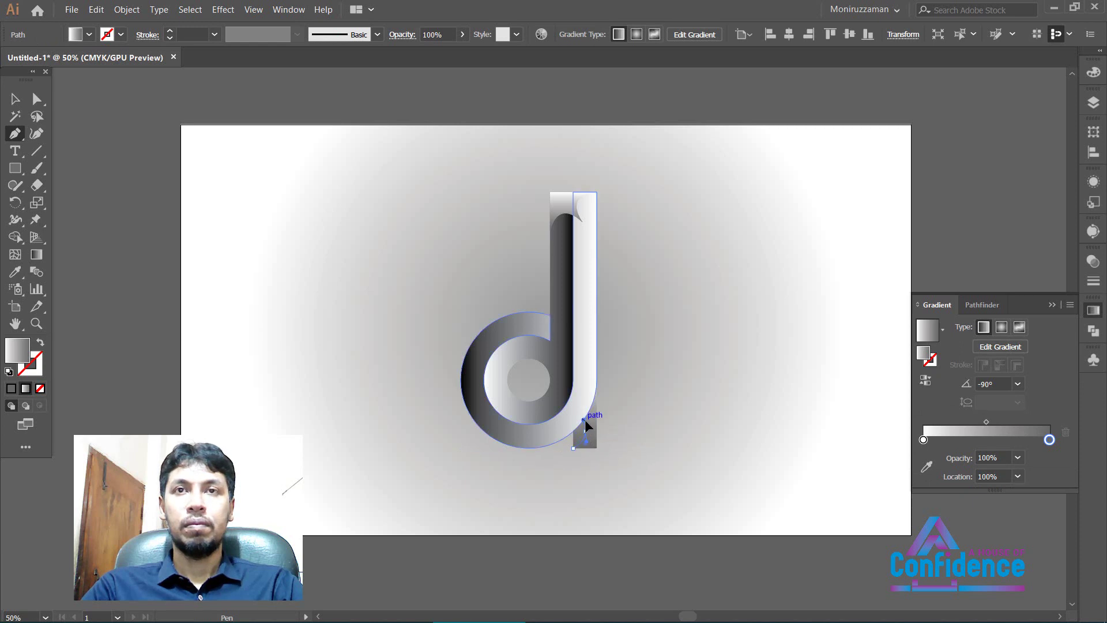
pyautogui.click(583, 432)
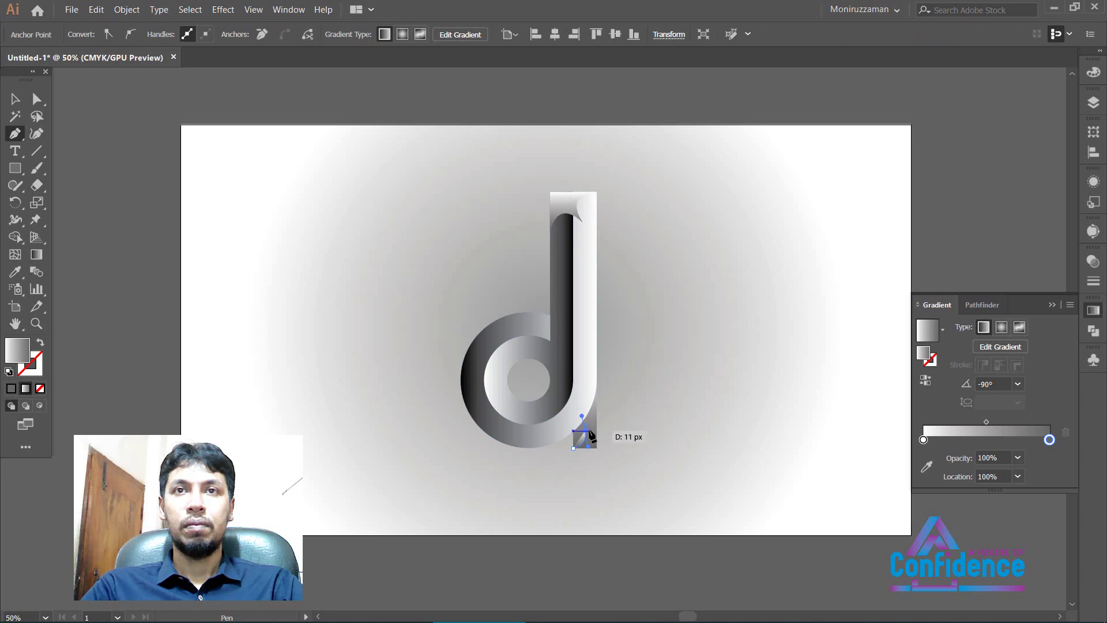
pyautogui.moveTo(585, 433)
pyautogui.mouseDown()
pyautogui.moveTo(600, 419)
pyautogui.moveTo(574, 449)
pyautogui.mouseUp()
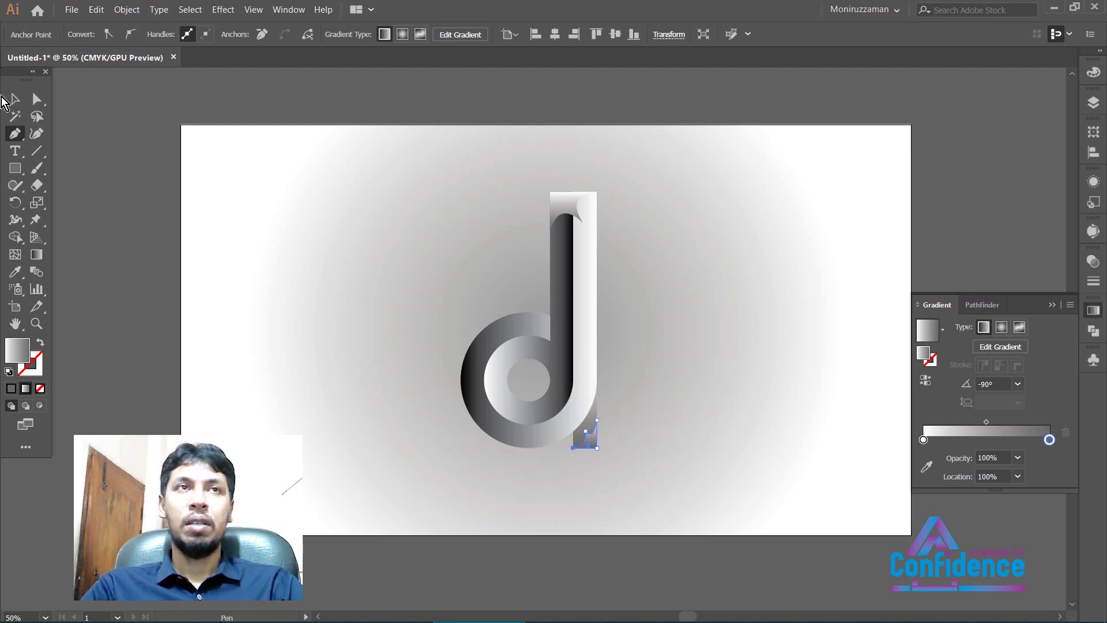
pyautogui.press('v')
pyautogui.click(342, 201)
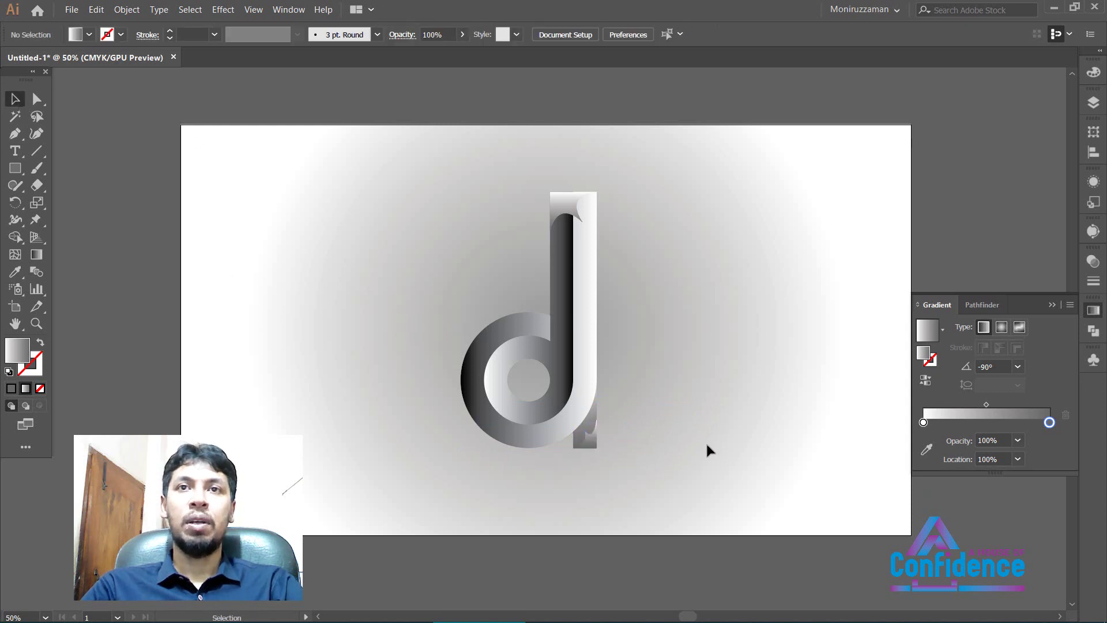
# Set the gradient angle of the small curved shape at the foot of the d to 0° and reverse its gradient
pyautogui.click(594, 446)
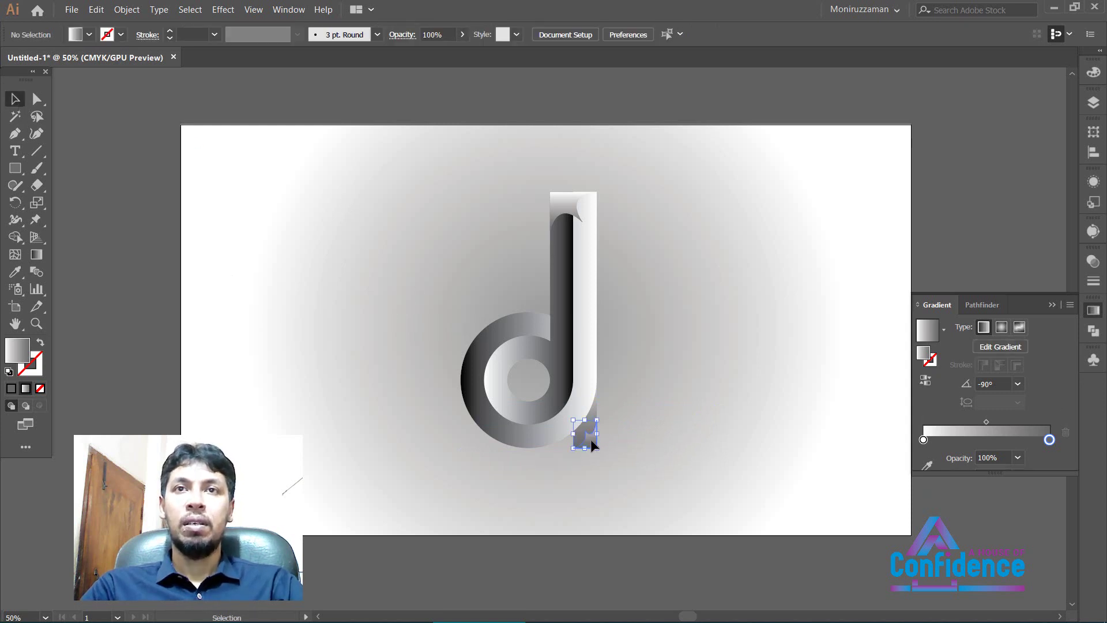
pyautogui.click(1019, 384)
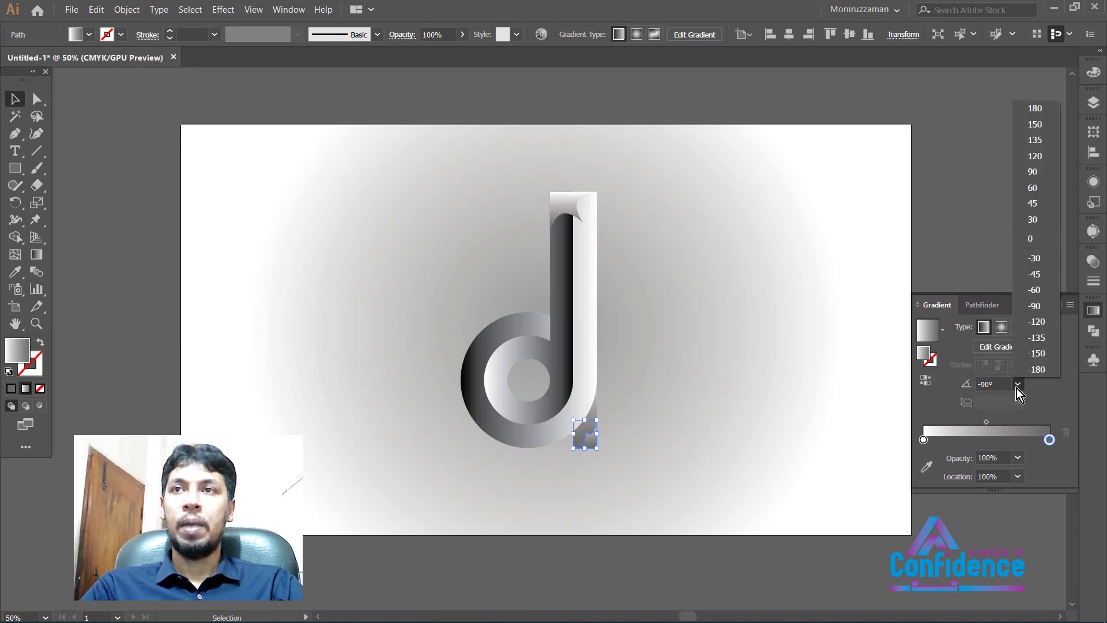
pyautogui.click(1037, 240)
pyautogui.click(796, 365)
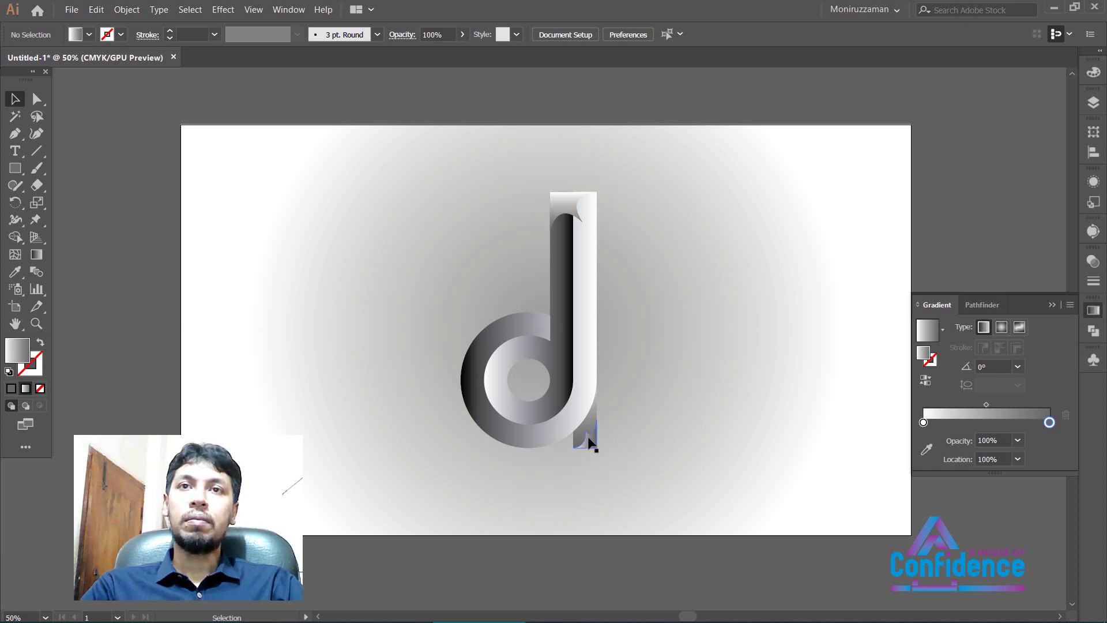
pyautogui.click(589, 443)
pyautogui.click(926, 380)
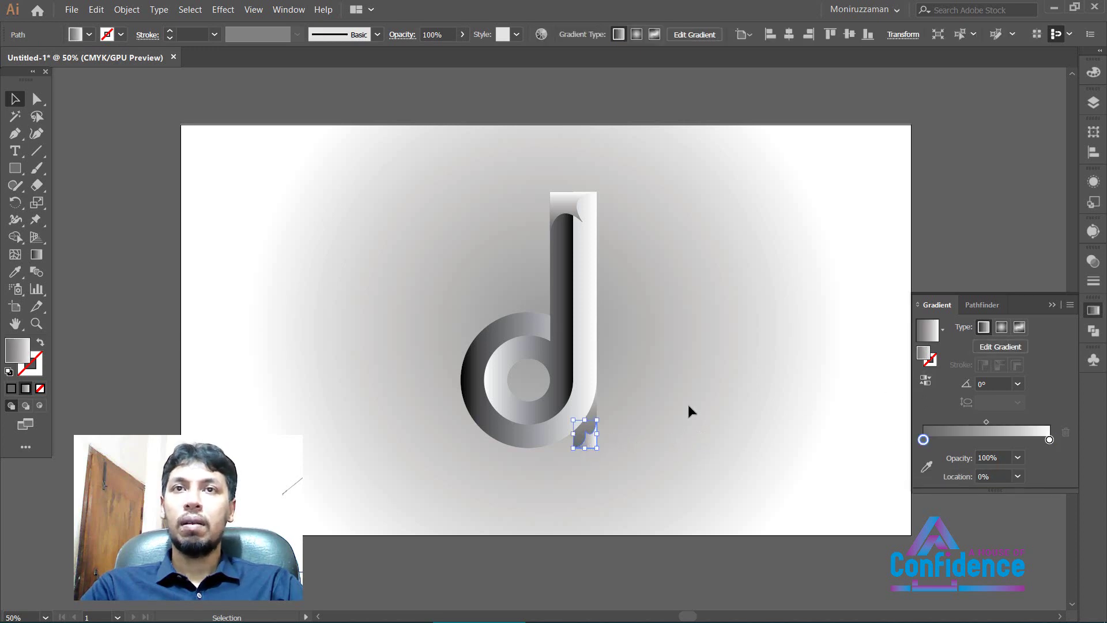
pyautogui.click(690, 406)
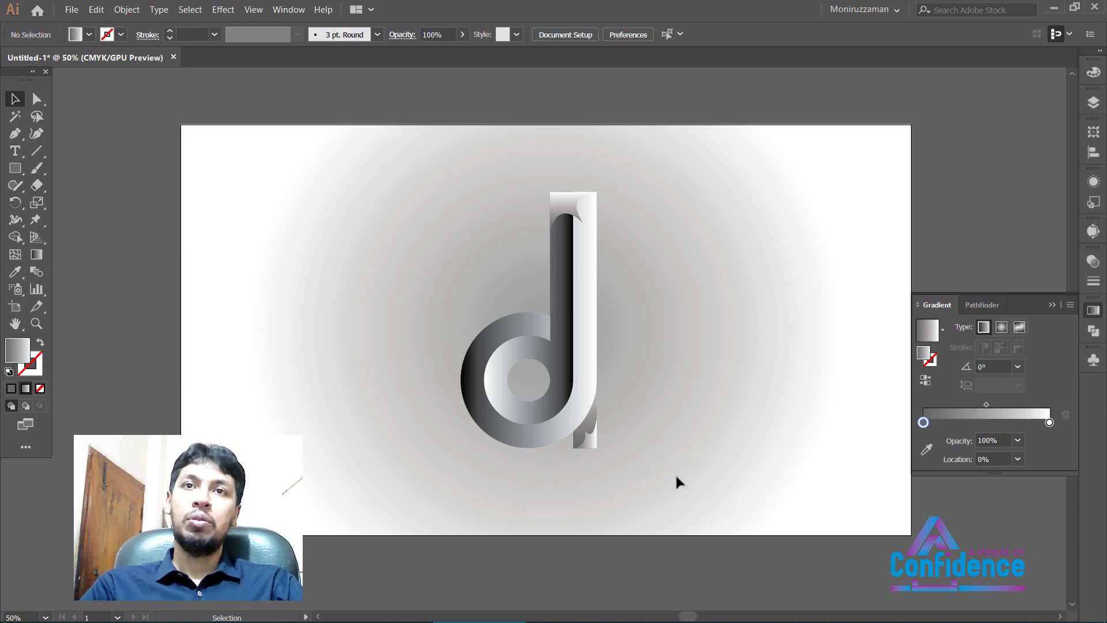
# Try reversing the gradient of the small curved shape at the foot again, and undo it
pyautogui.click(584, 439)
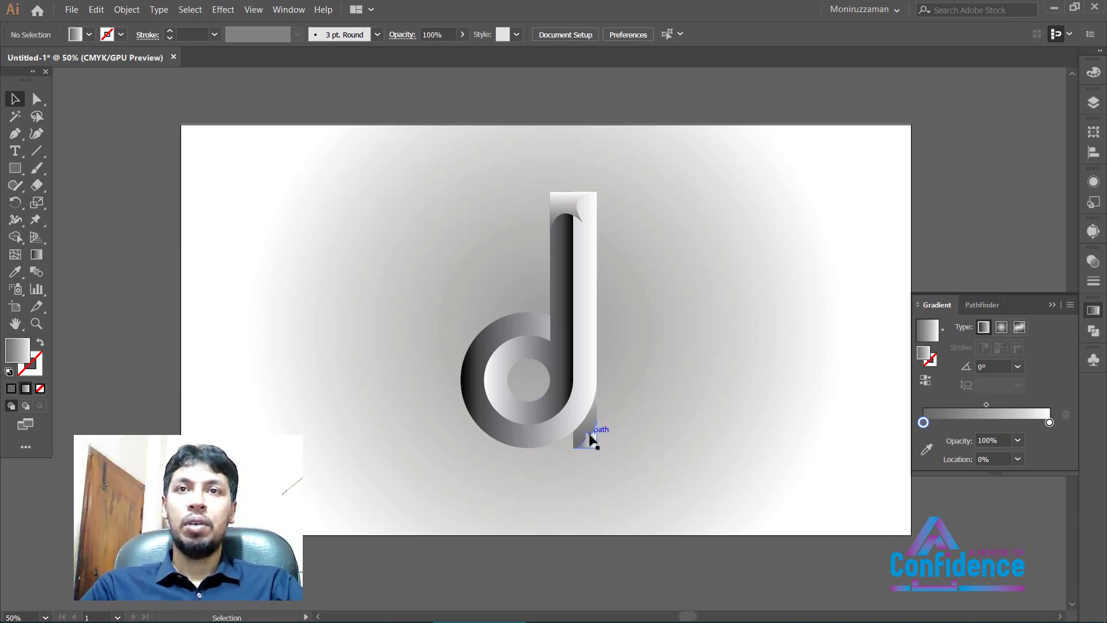
pyautogui.click(927, 382)
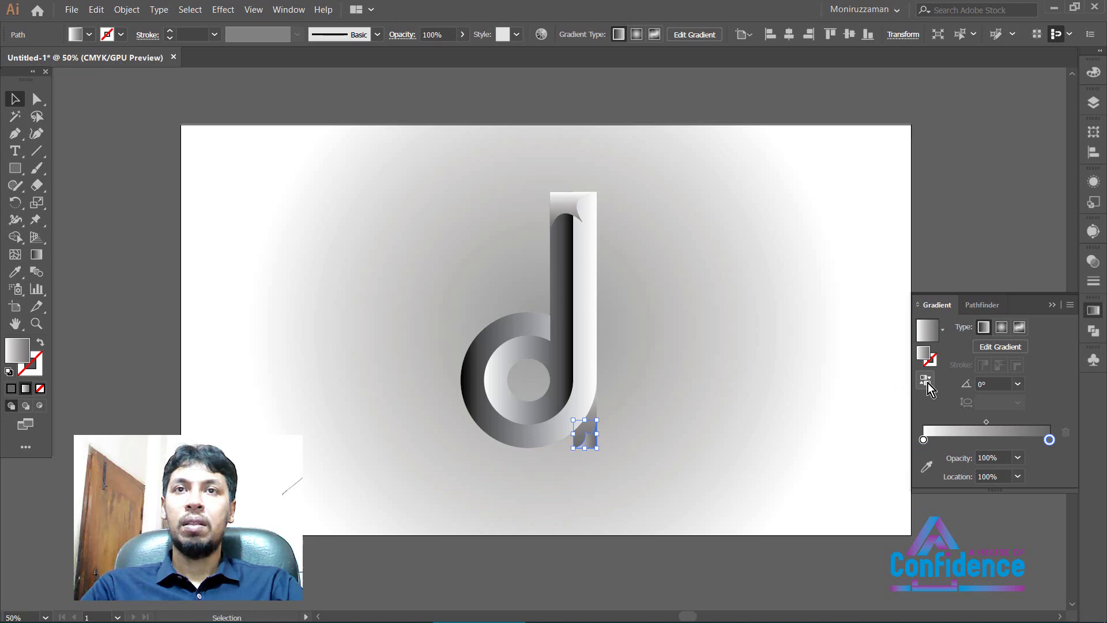
pyautogui.click(757, 407)
pyautogui.hotkey('ctrl', 'z')
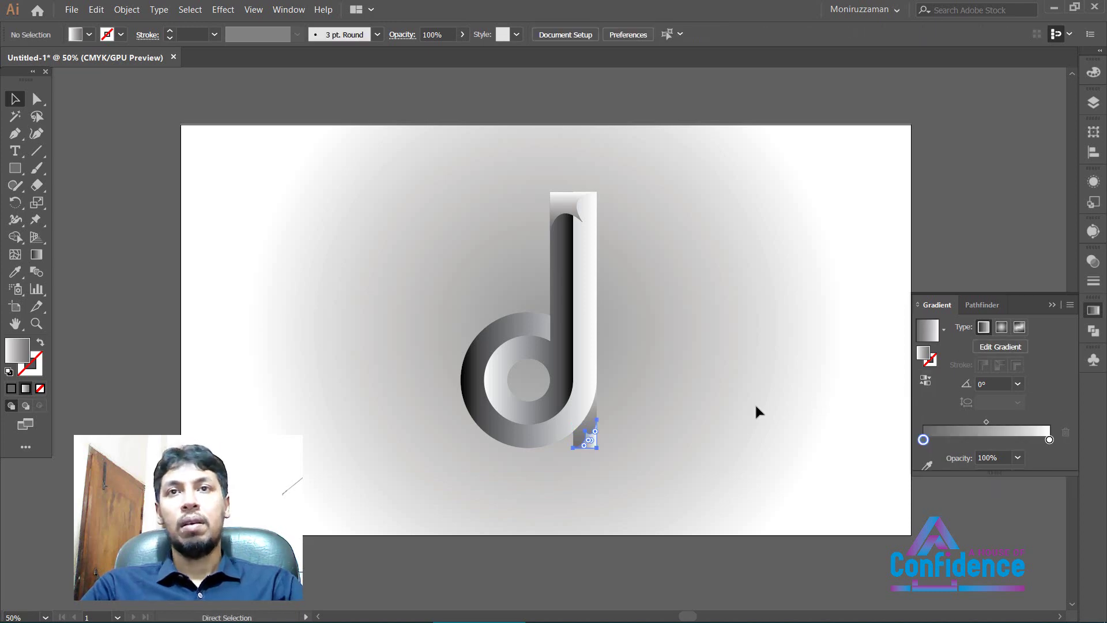
pyautogui.click(756, 407)
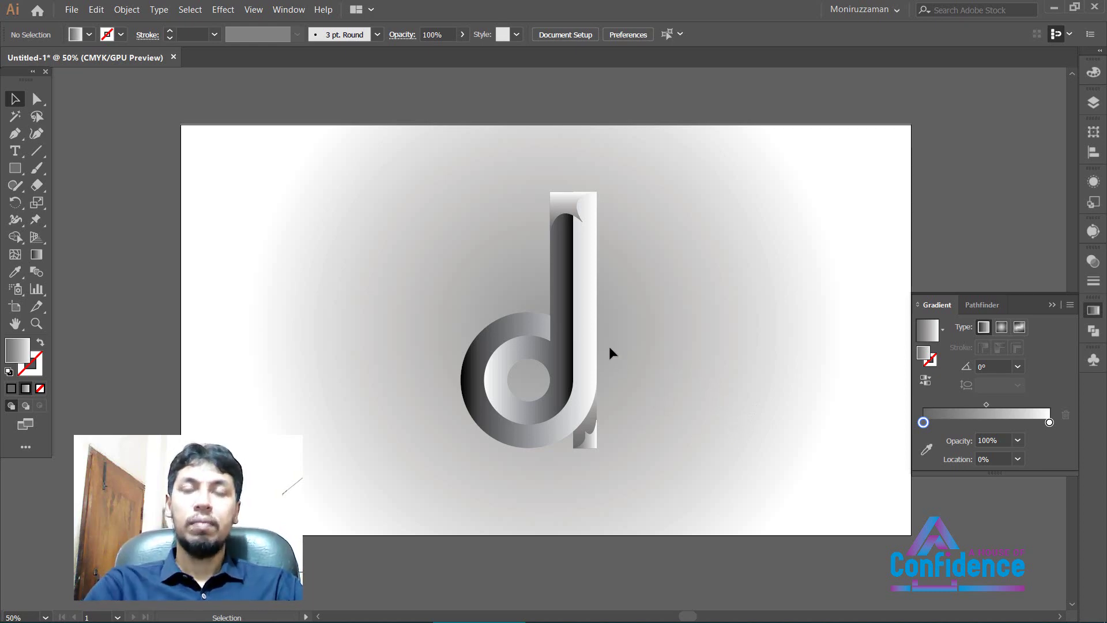
# Group all the shapes that make up the d logo
pyautogui.scroll(1, 609, 346)
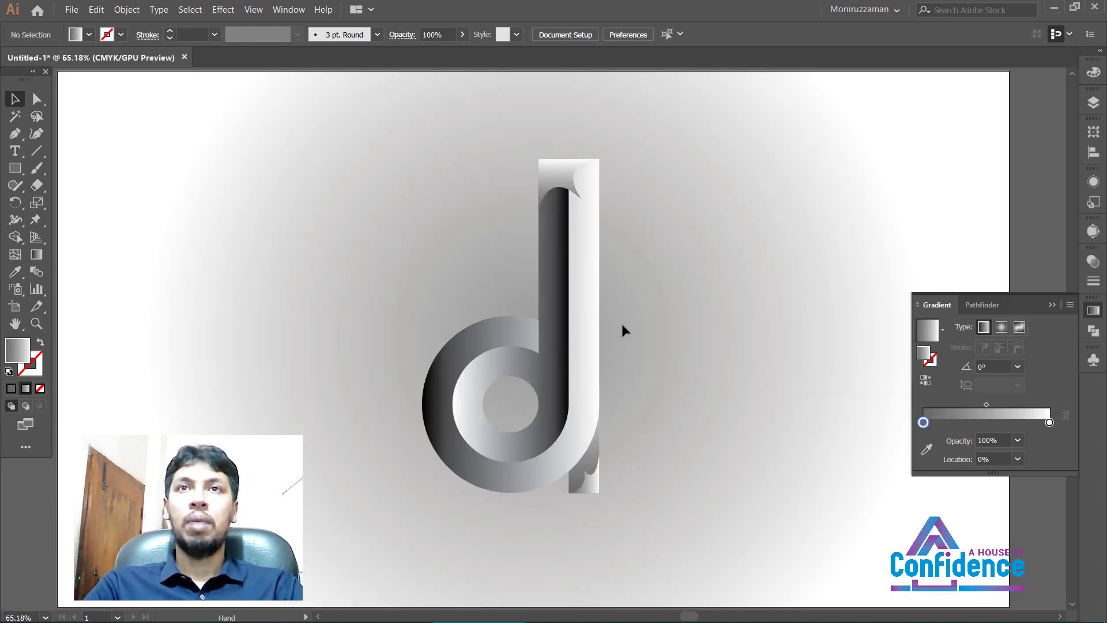
pyautogui.moveTo(622, 330); pyautogui.dragTo(637, 322)
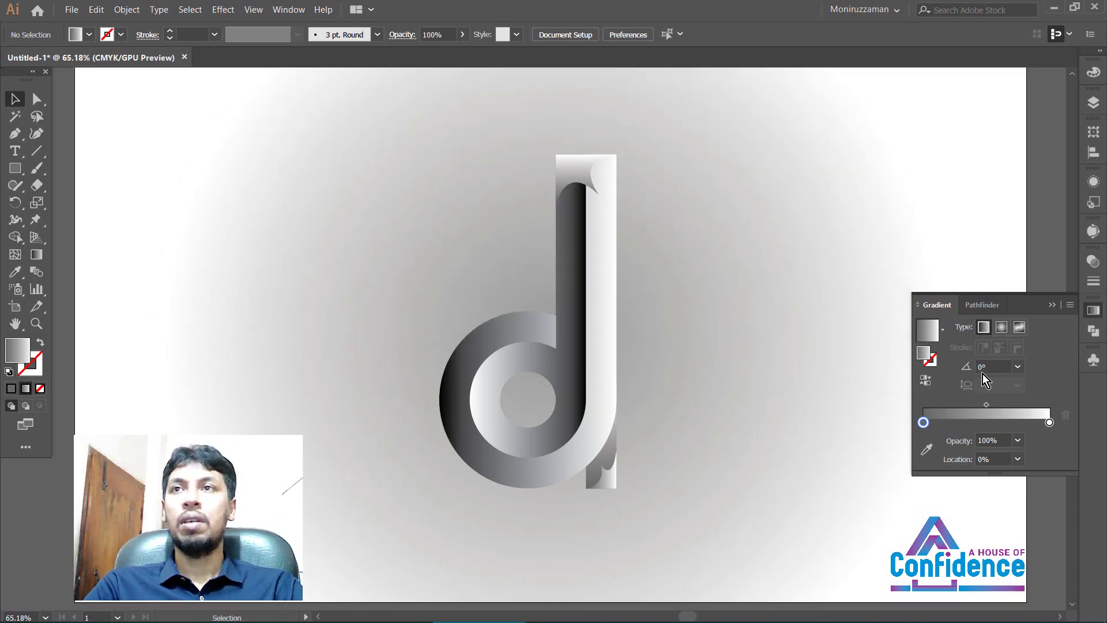
pyautogui.click(1055, 304)
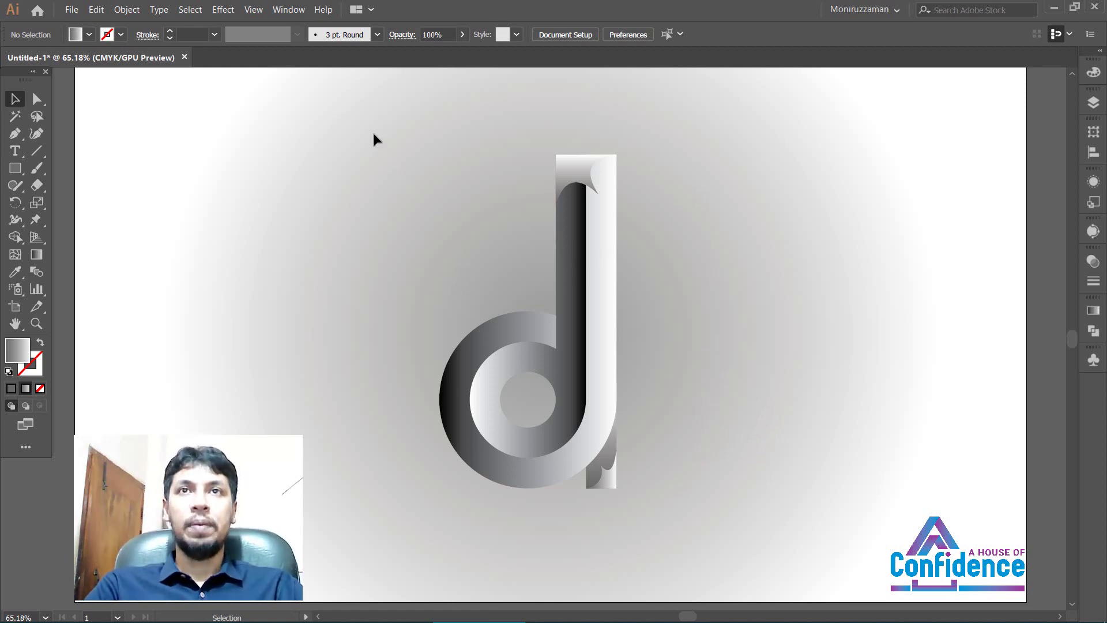
pyautogui.hotkey('ctrl', 'a')
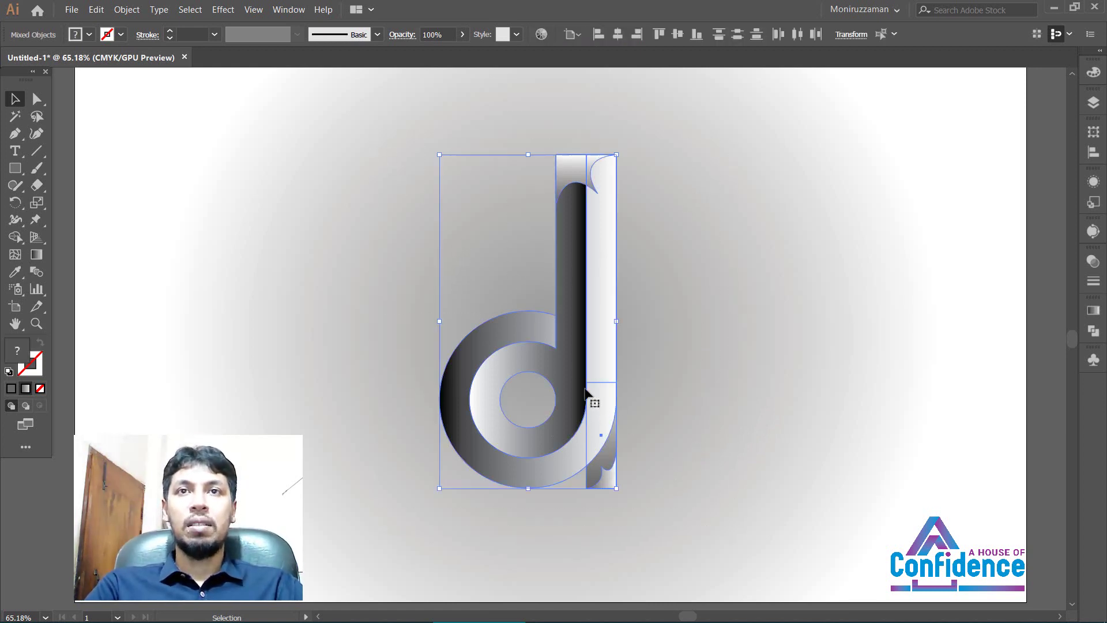
pyautogui.rightClick(559, 358)
pyautogui.click(588, 427)
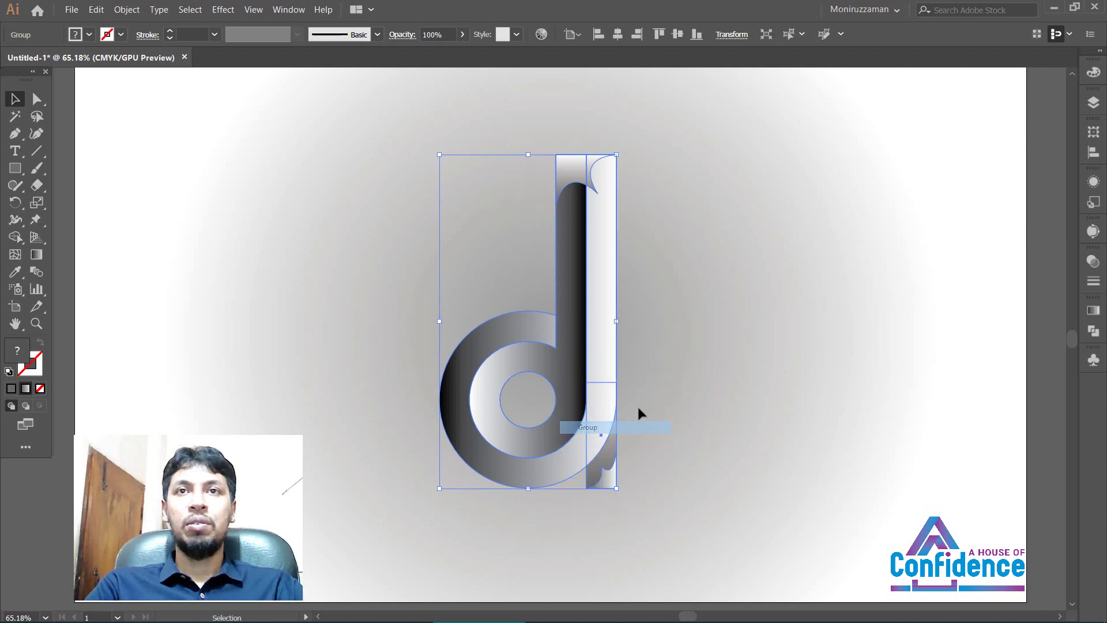
pyautogui.click(718, 378)
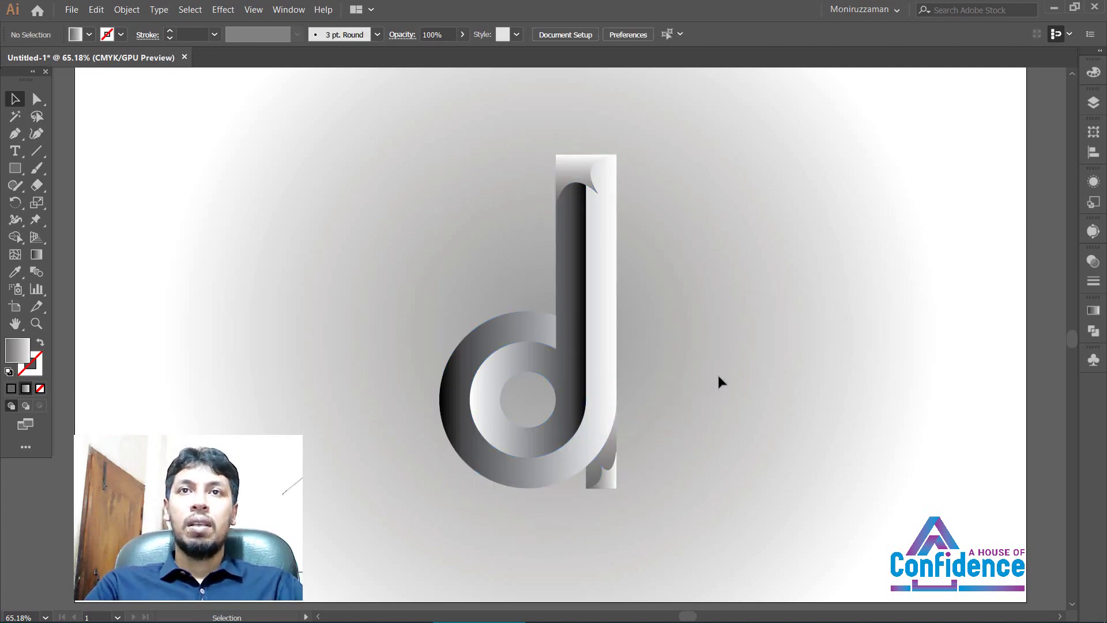